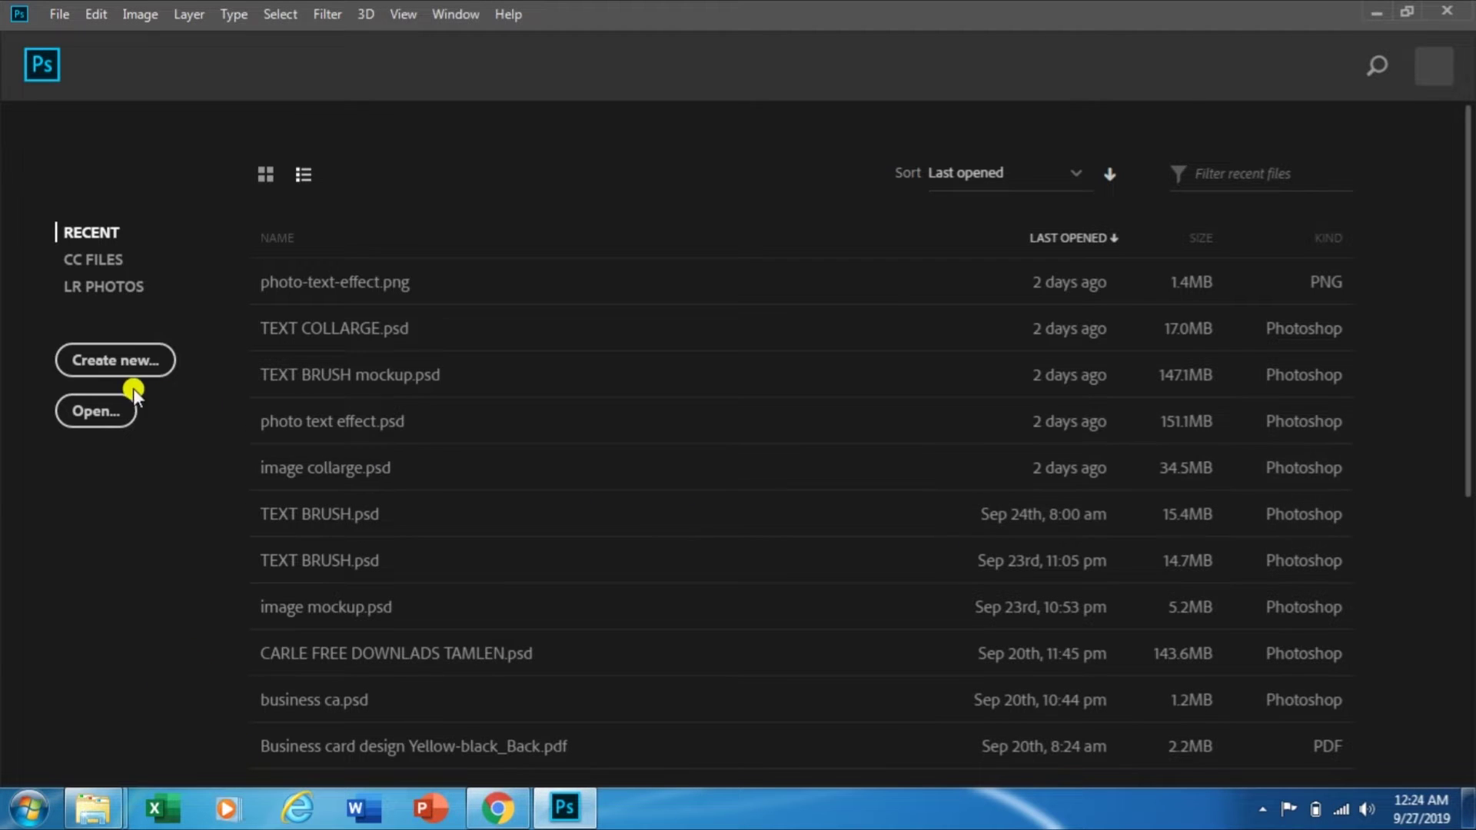
Start a new document and name it "spatter brush effecct"
{"action": "left_click", "coordinate": [117, 365]}
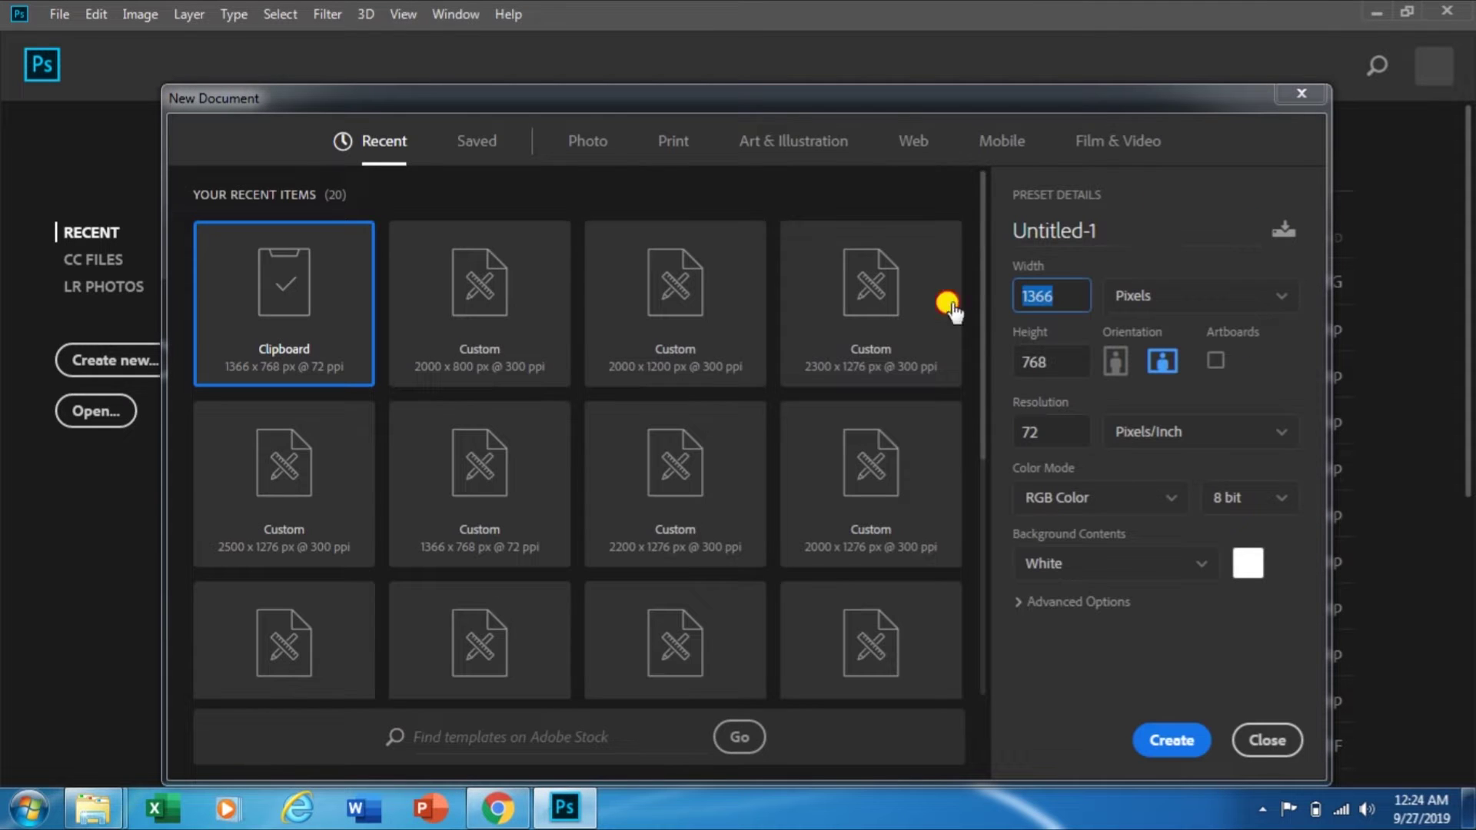
{"action": "type", "text": "spt"}
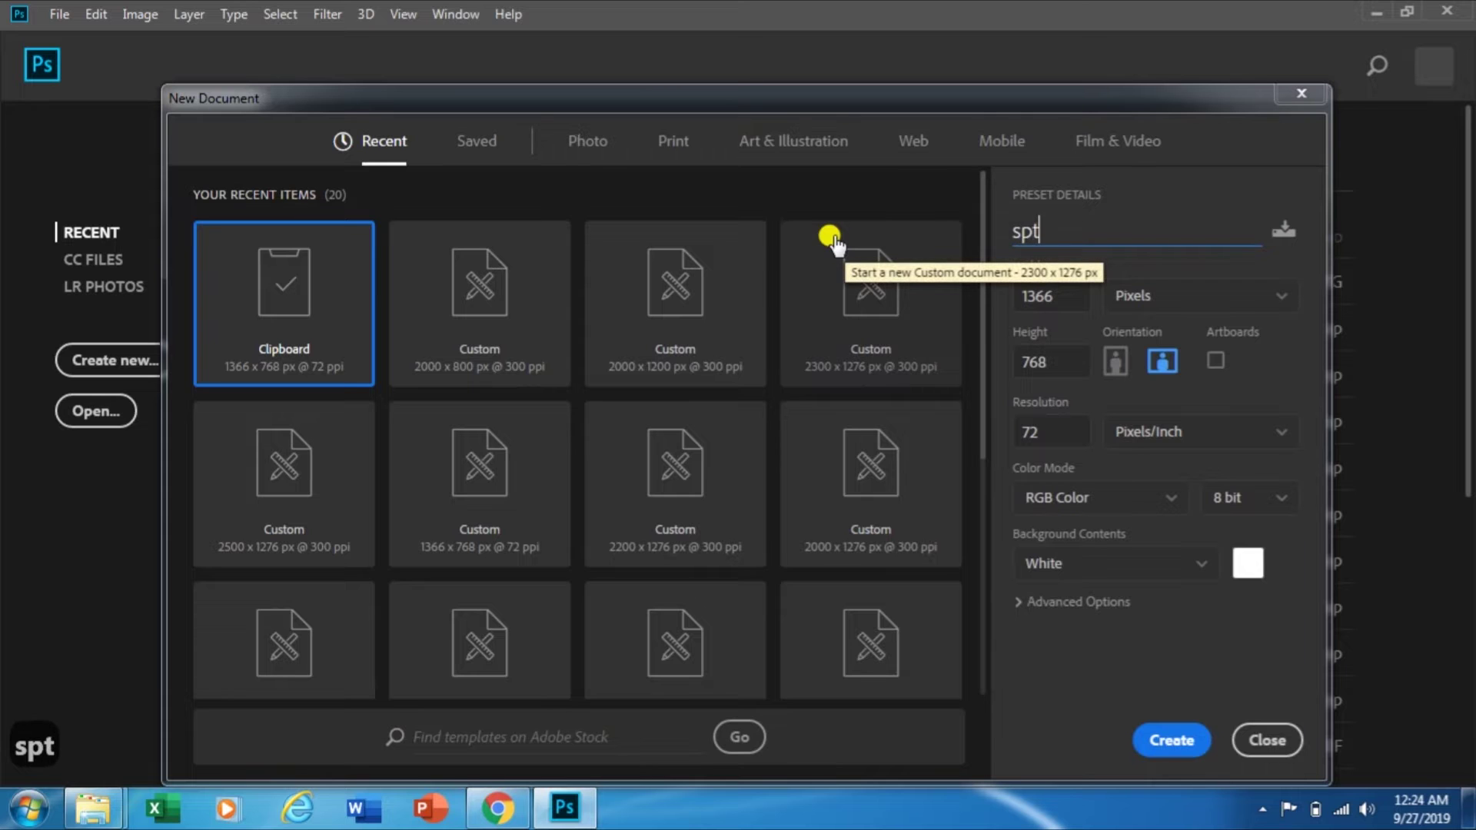
{"action": "key", "text": "BackSpace"}
{"action": "type", "text": "atter "}
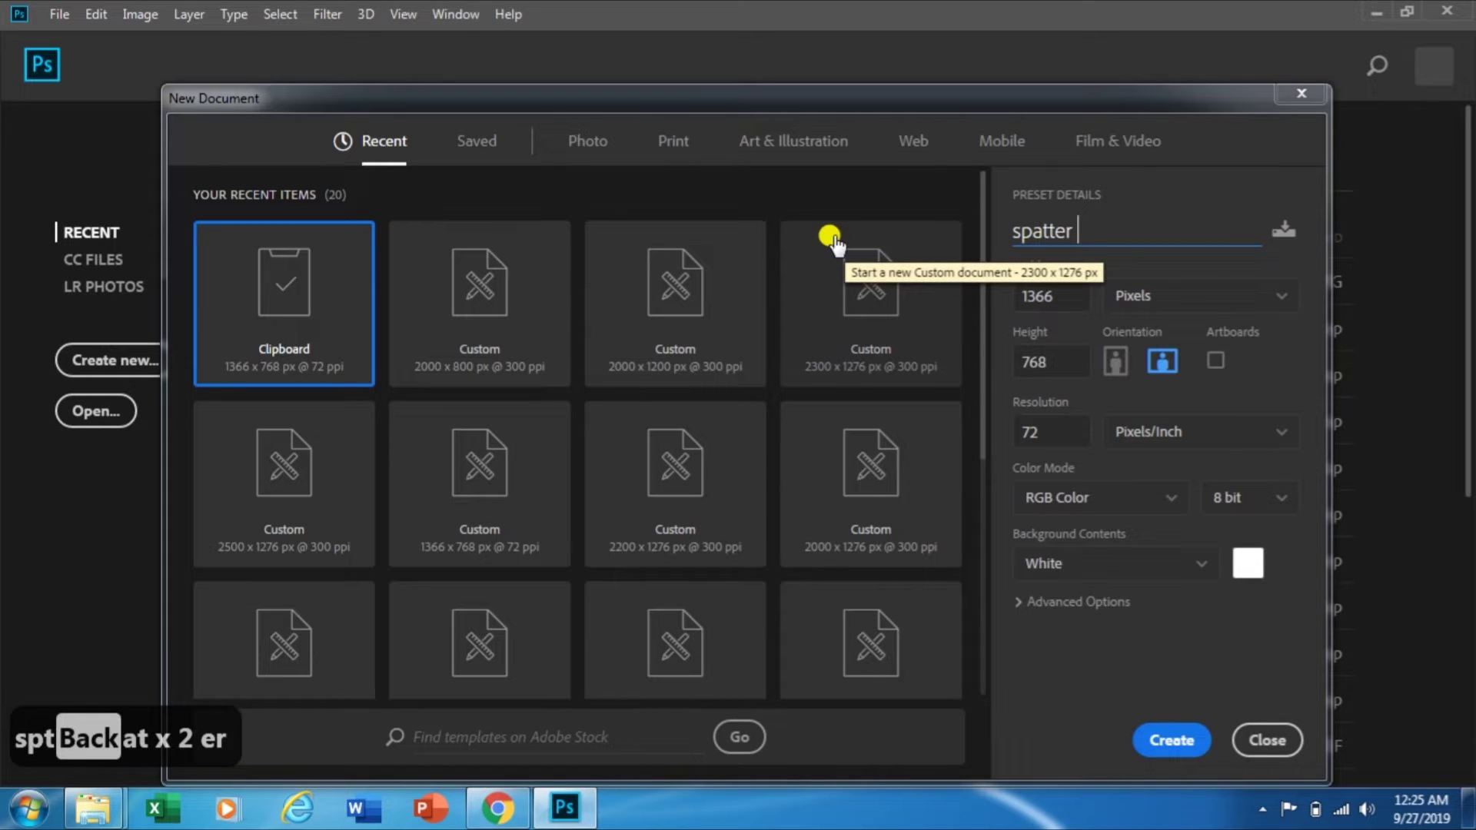
{"action": "type", "text": "brusjh"}
{"action": "key", "text": "BackSpace"}
{"action": "key", "text": "BackSpace"}
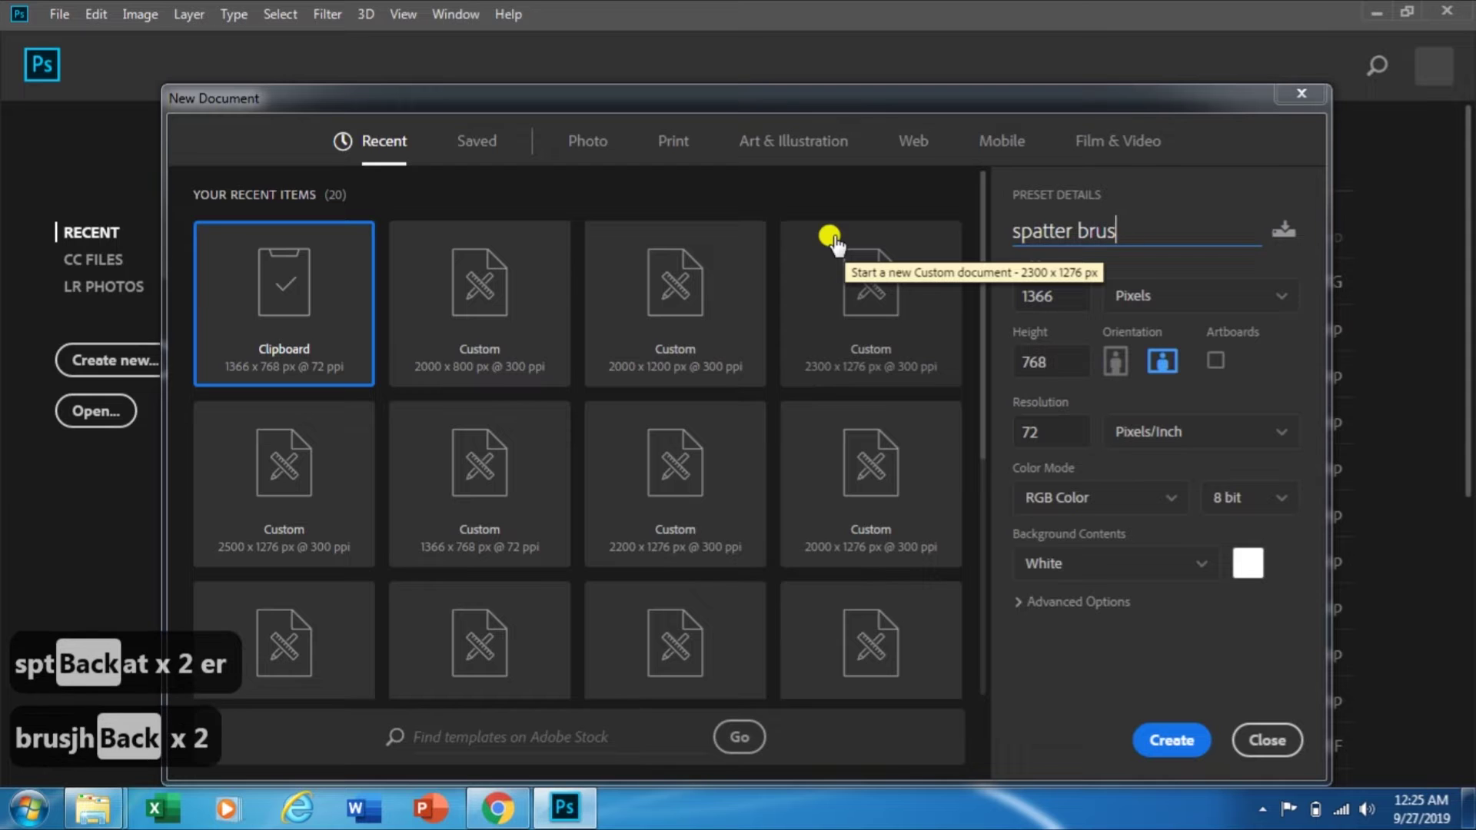
{"action": "type", "text": "h effecct"}
Set the document to 2000 x 1200 pixels at 300 pixels/inch and create it
{"action": "left_click", "coordinate": [1046, 296]}
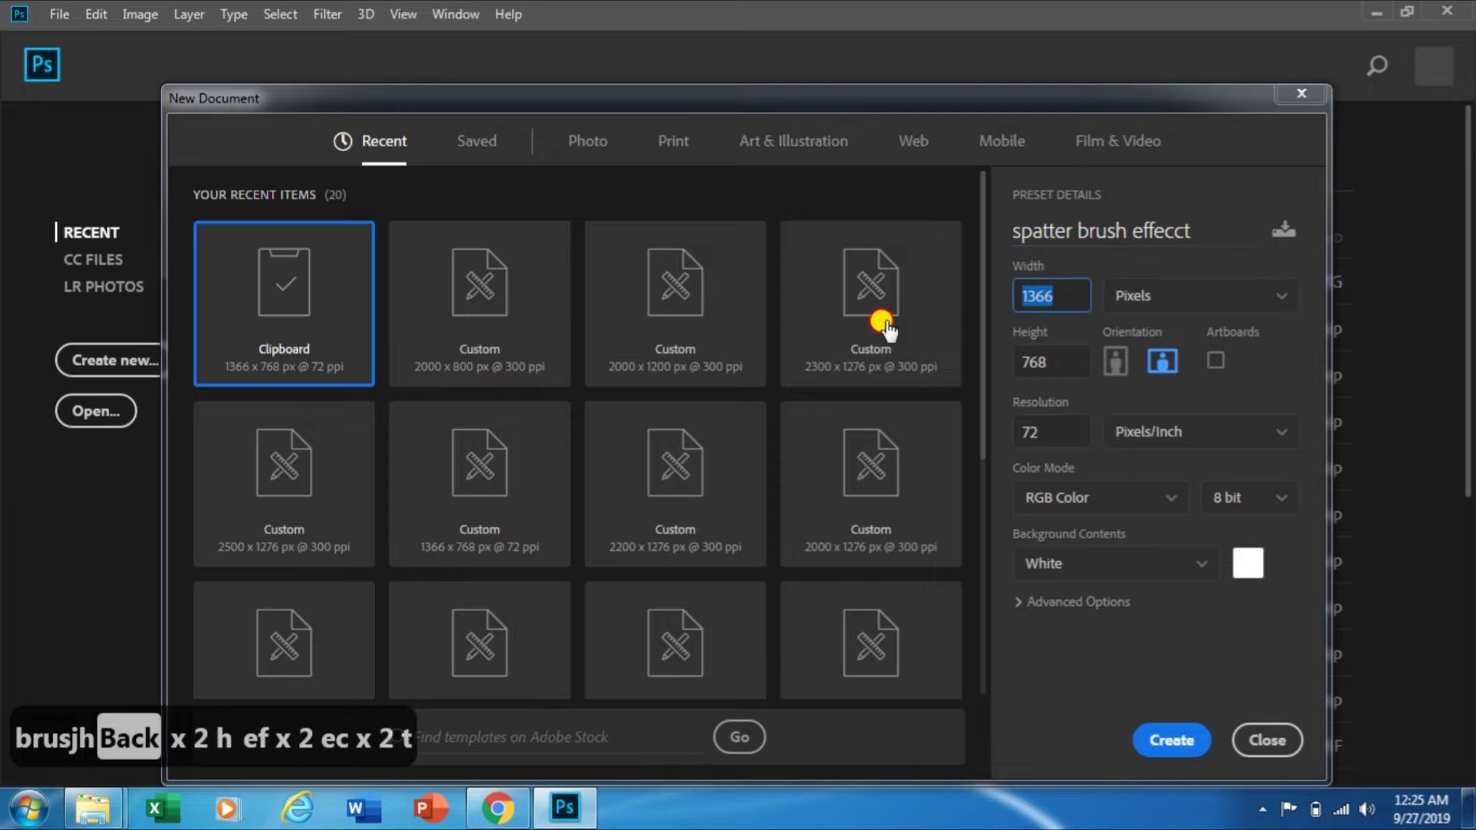
{"action": "type", "text": "2000"}
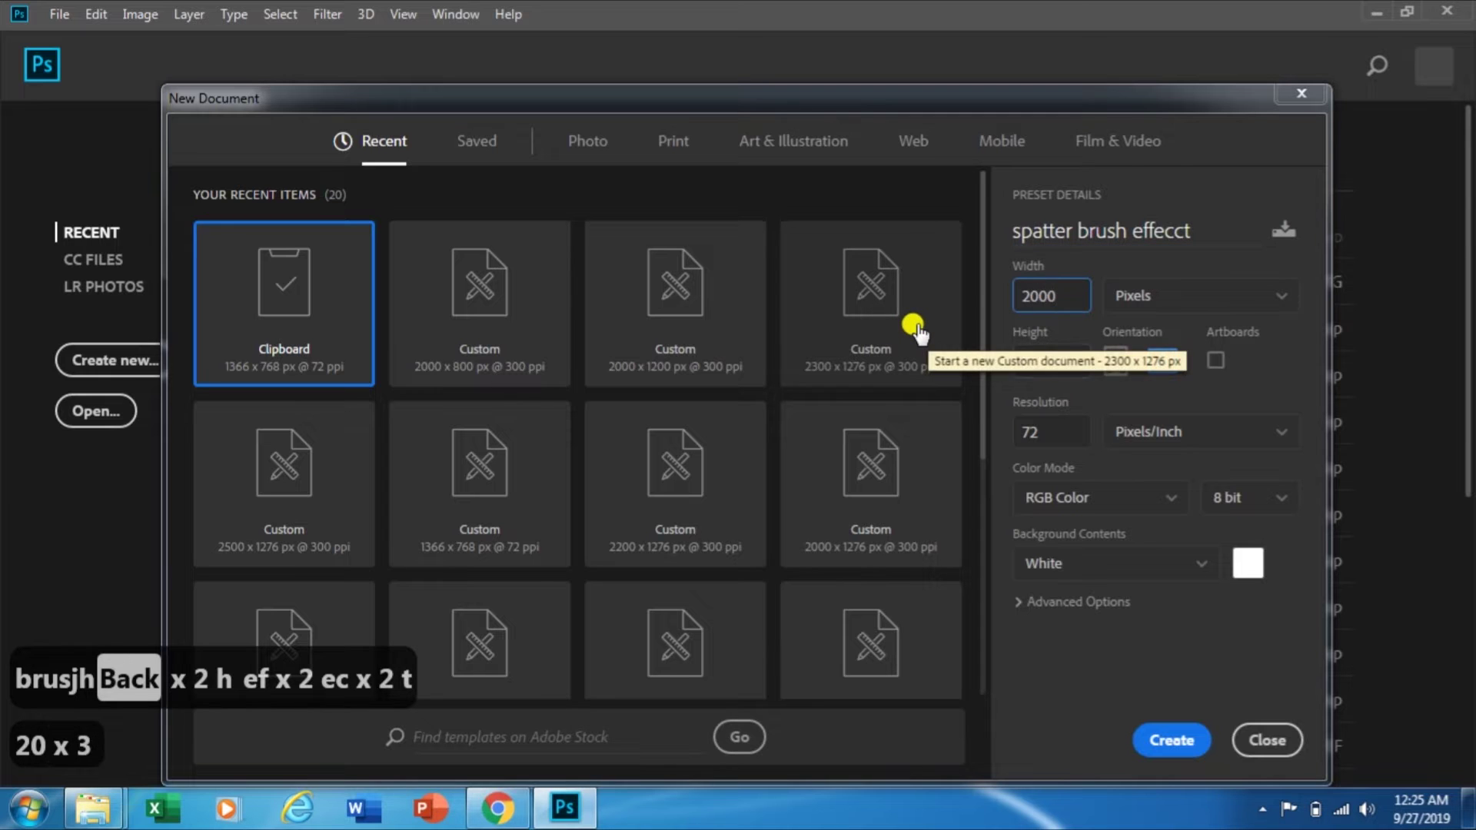
{"action": "key", "text": "Tab"}
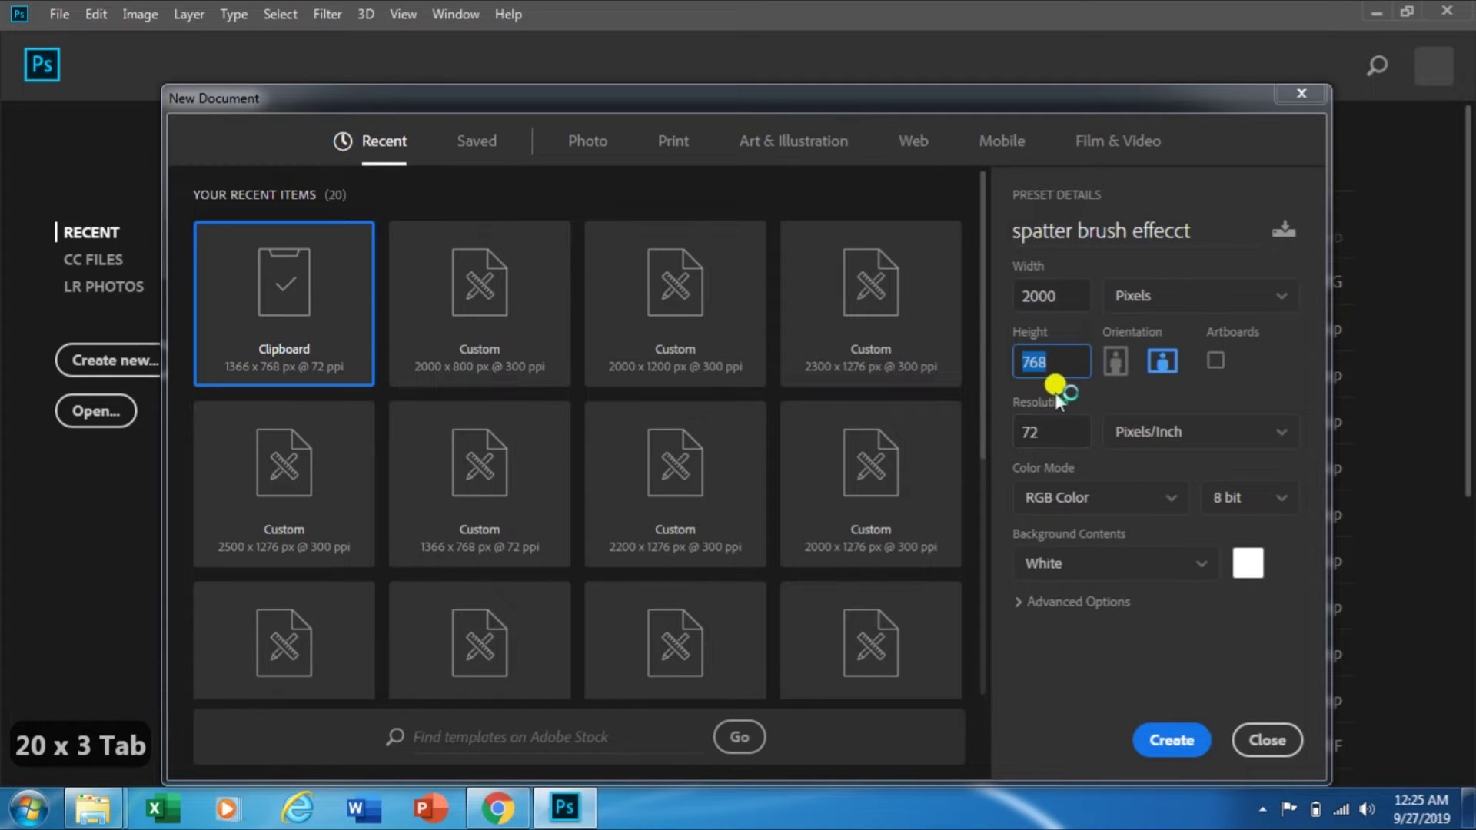
{"action": "type", "text": "1200"}
{"action": "key", "text": "Tab"}
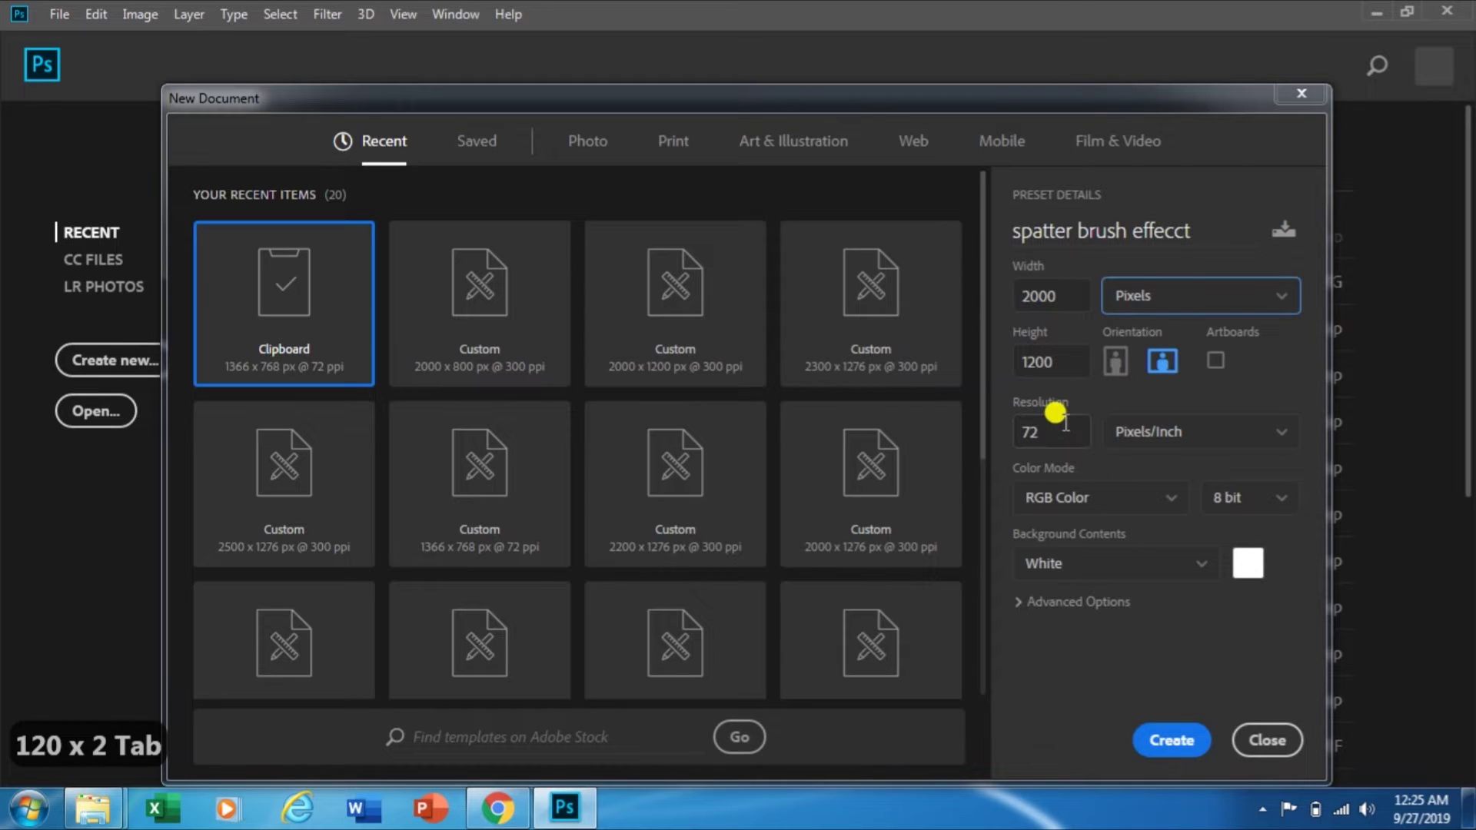
{"action": "left_click", "coordinate": [1065, 423]}
{"action": "type", "text": "3000"}
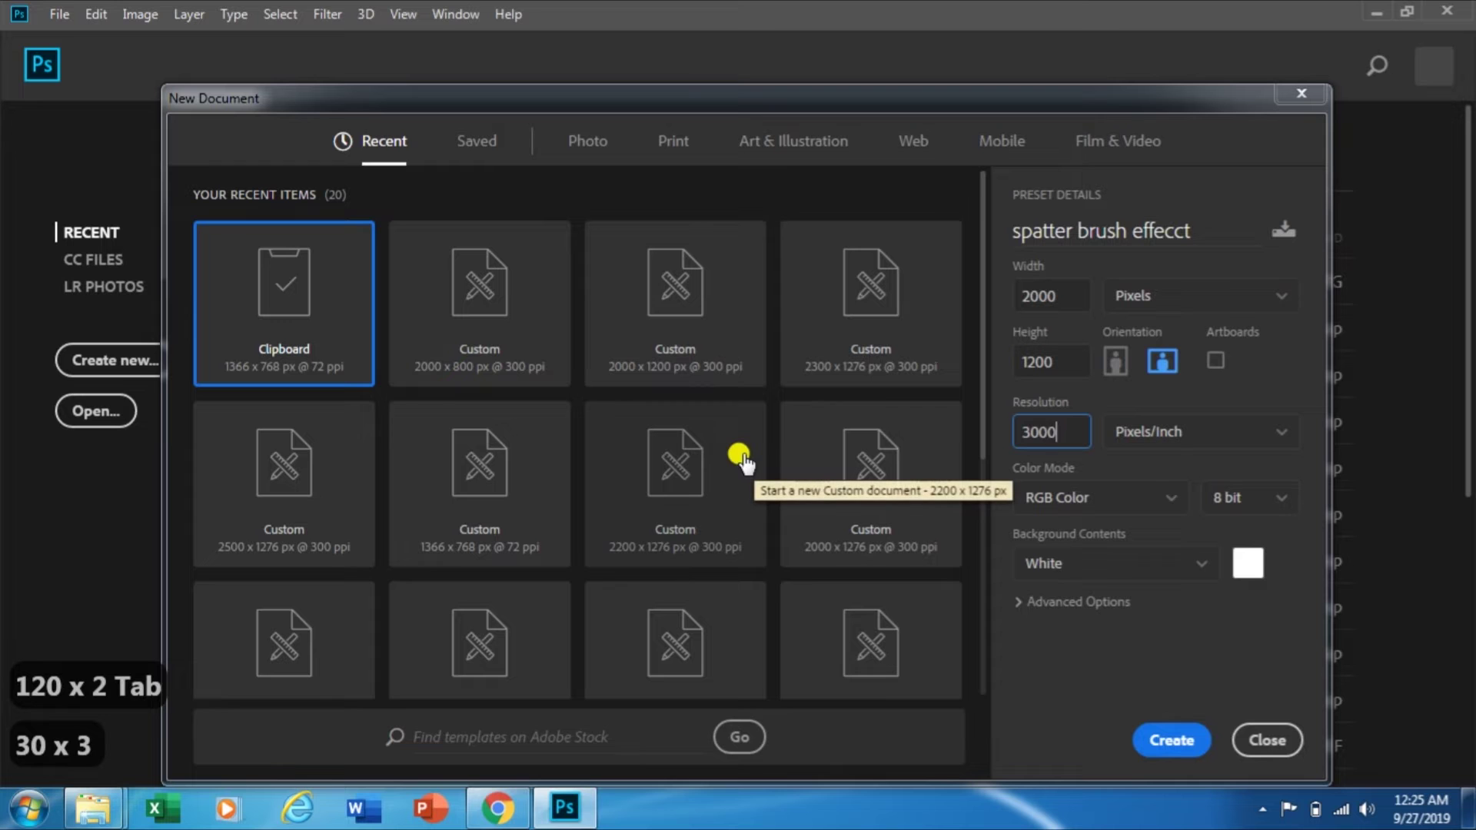
{"action": "key", "text": "BackSpace"}
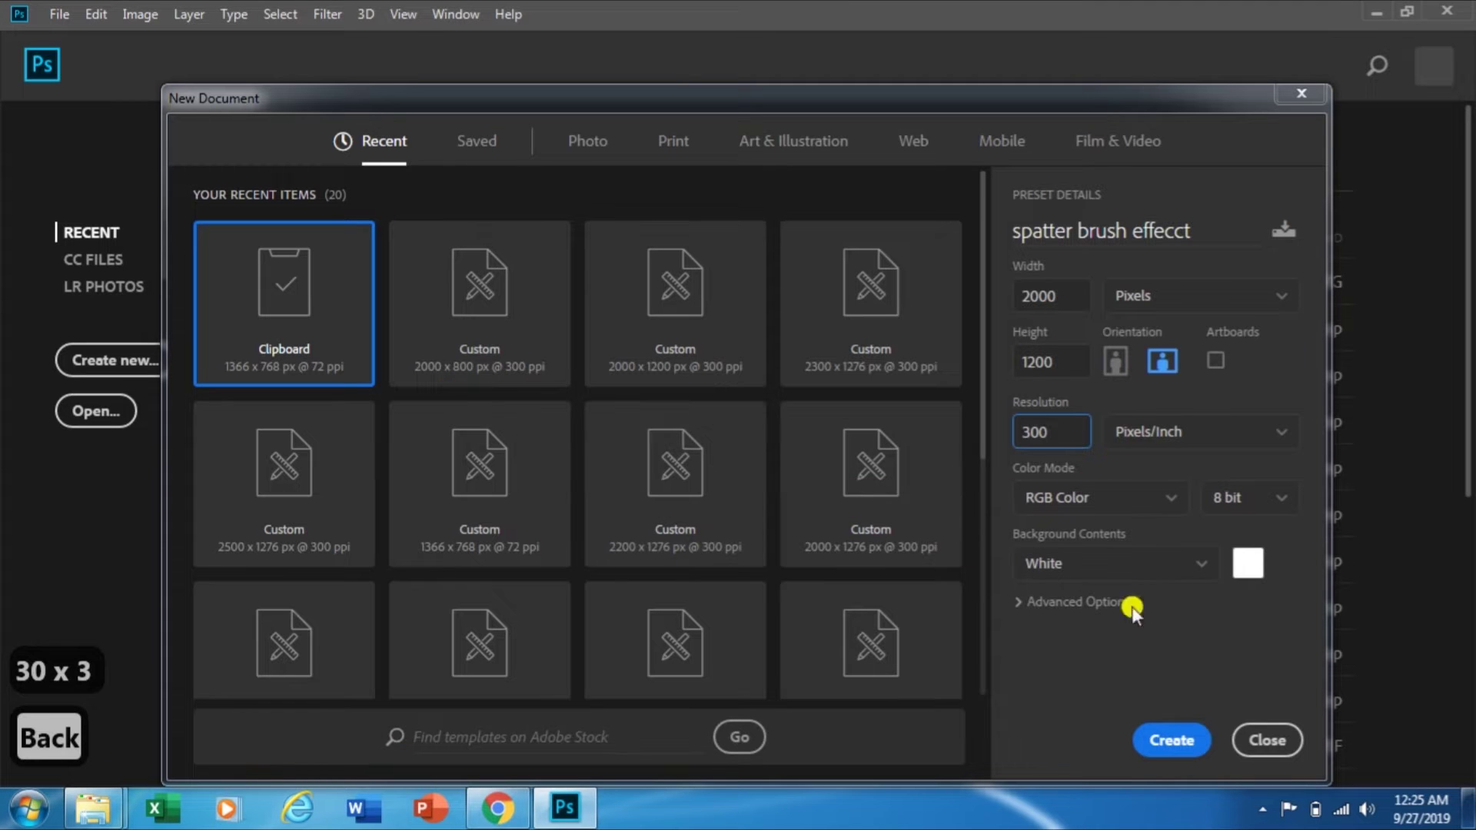
{"action": "left_click", "coordinate": [1177, 739]}
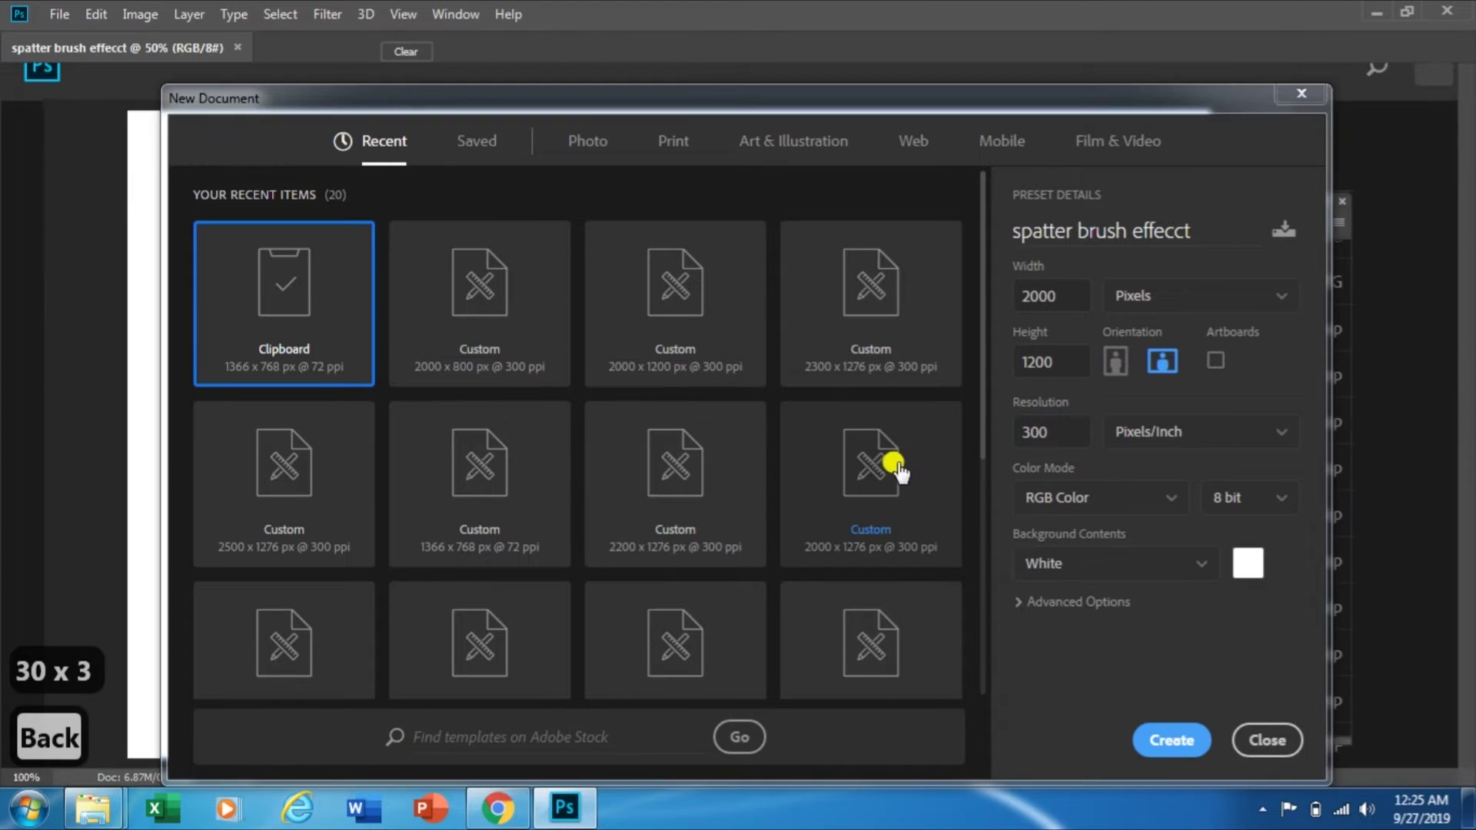
Place the Unsplash JPEG of the woman in a hat from the Desktop as an embedded image
{"action": "key", "text": "ctrl+minus"}
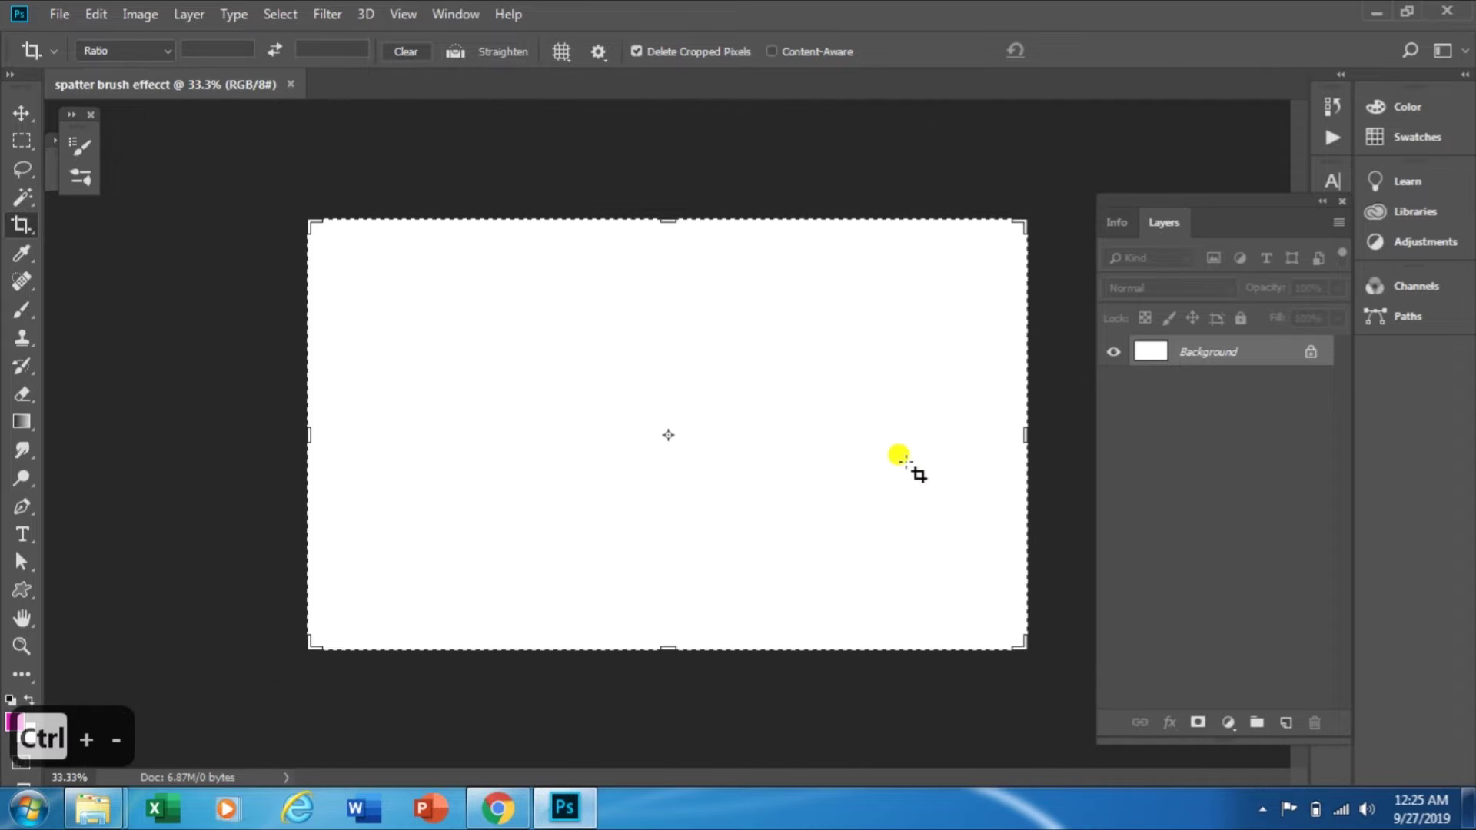
{"action": "left_click", "coordinate": [17, 108]}
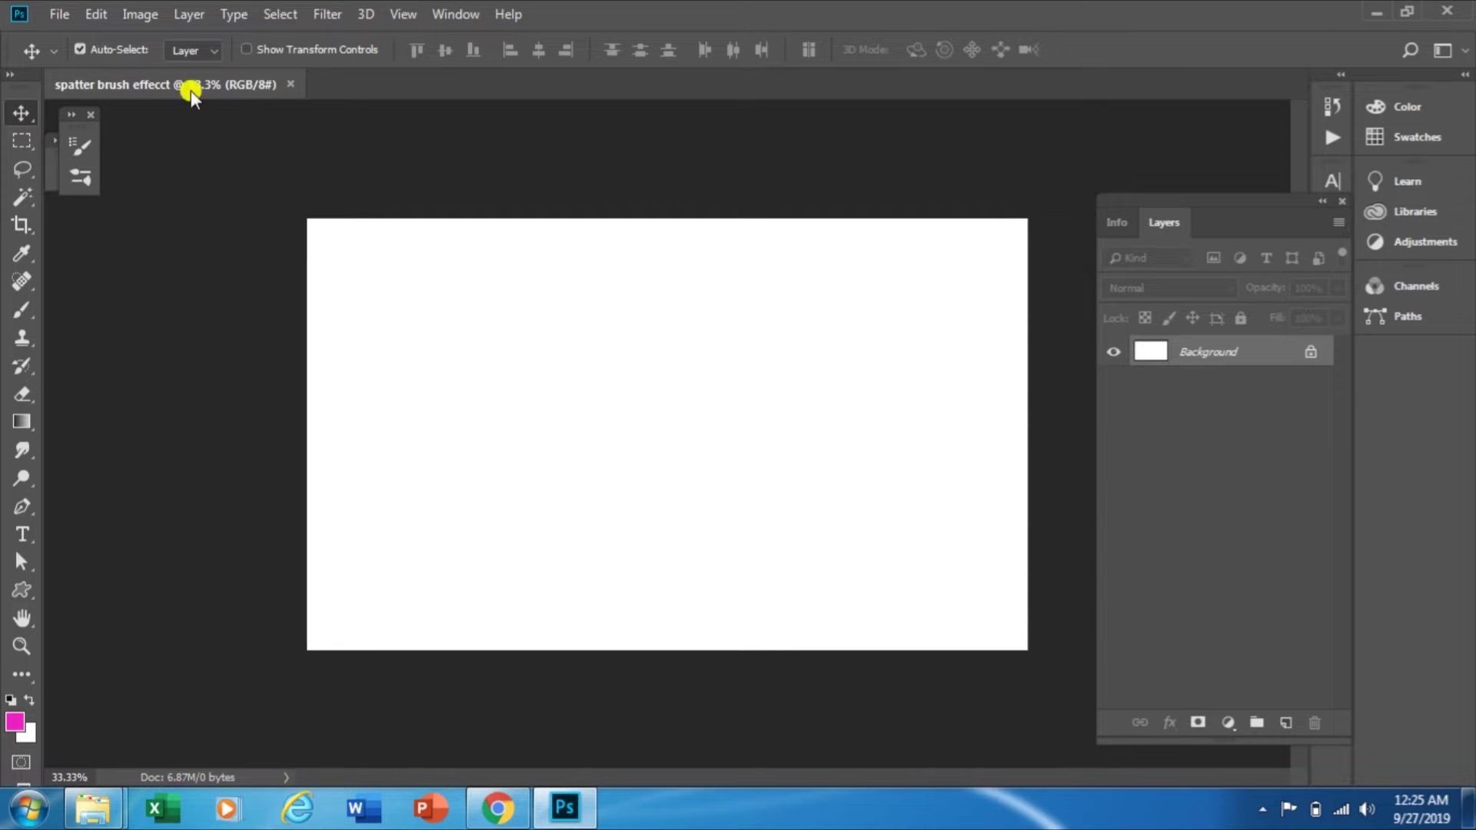
{"action": "left_click", "coordinate": [60, 14]}
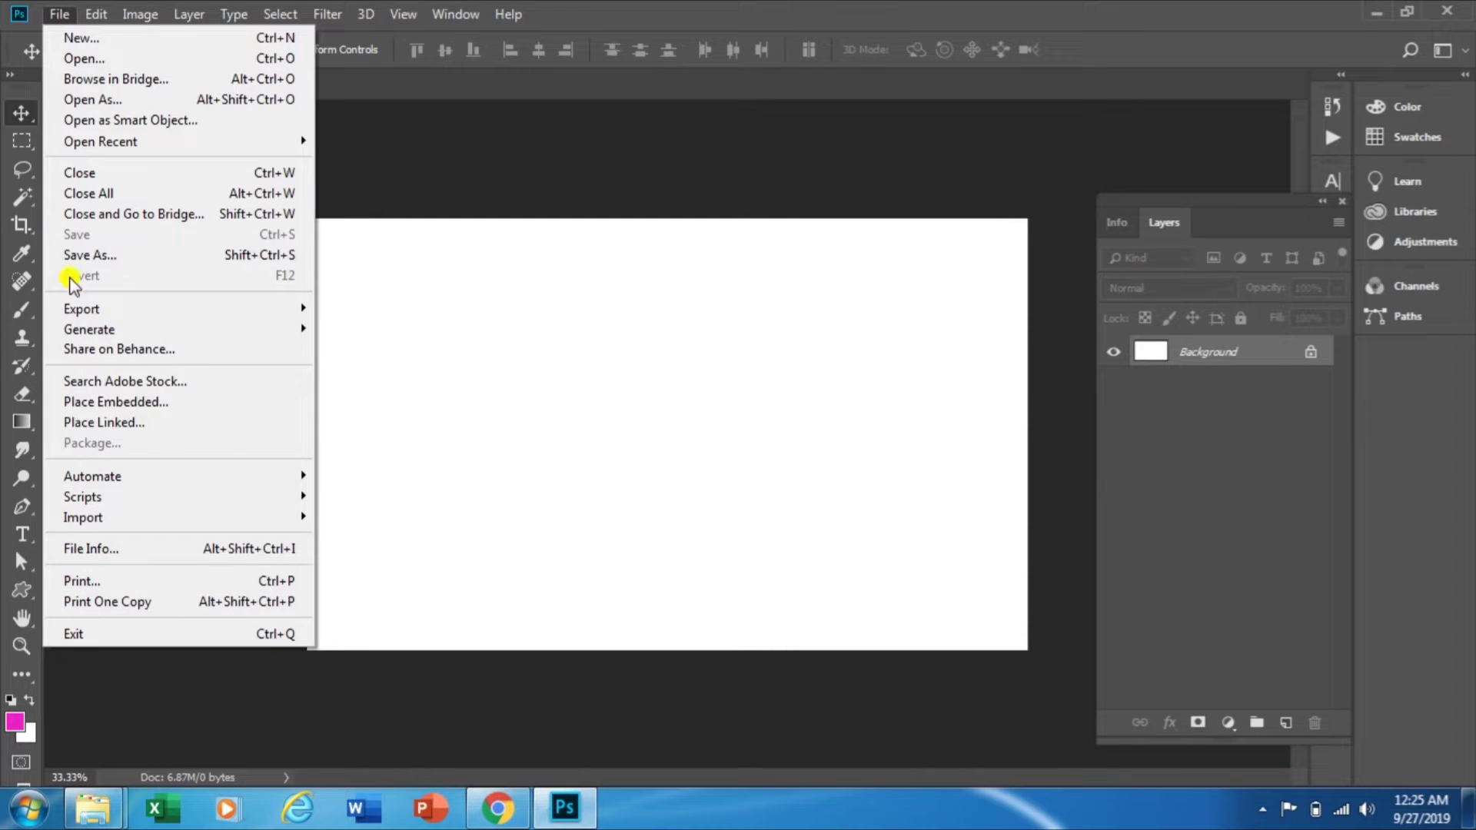
{"action": "left_click", "coordinate": [84, 402]}
{"action": "left_click_drag", "start_coordinate": [718, 125], "coordinate": [722, 259]}
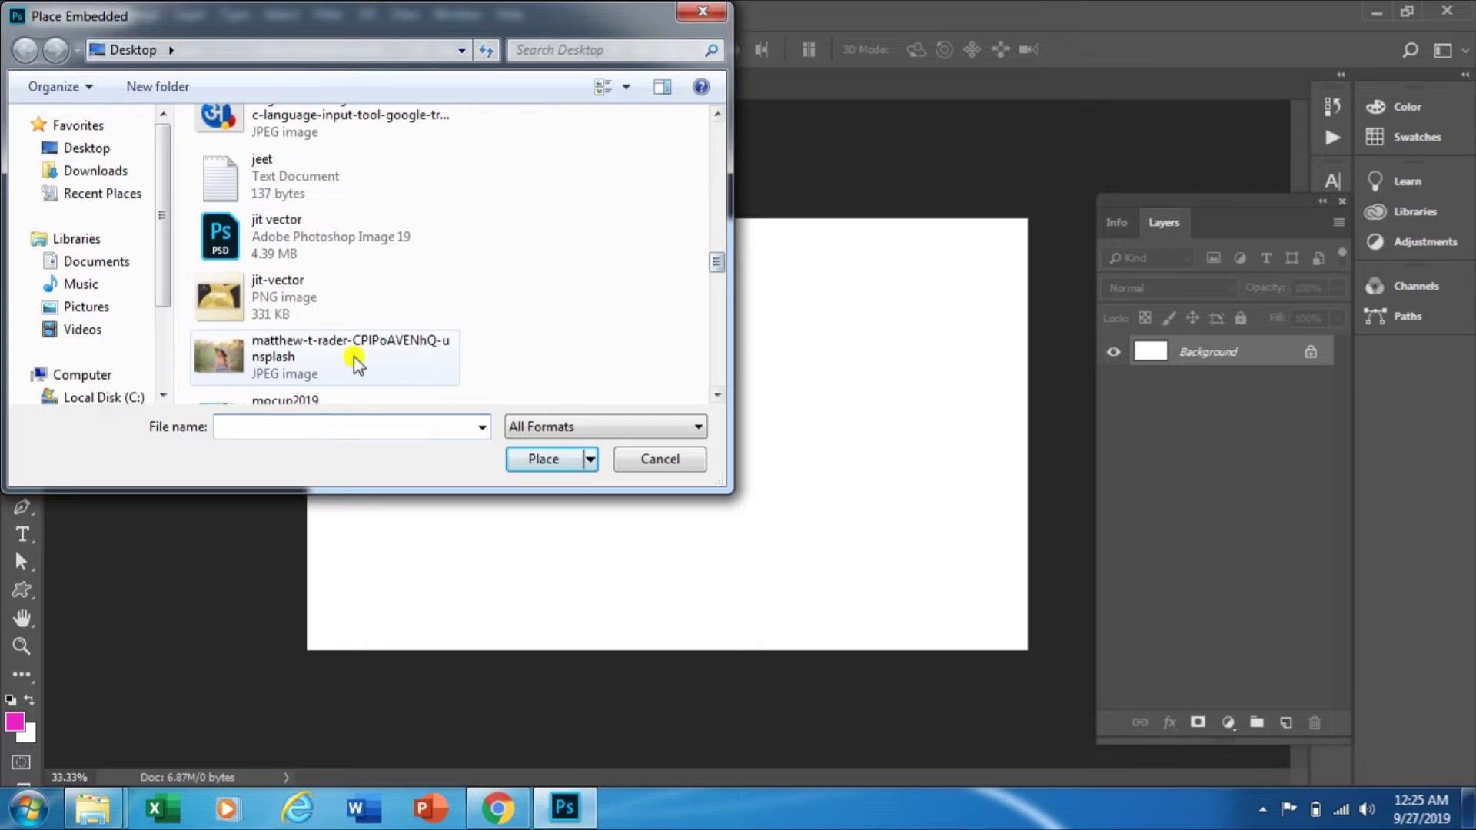
{"action": "left_click", "coordinate": [369, 361]}
{"action": "left_click", "coordinate": [542, 460]}
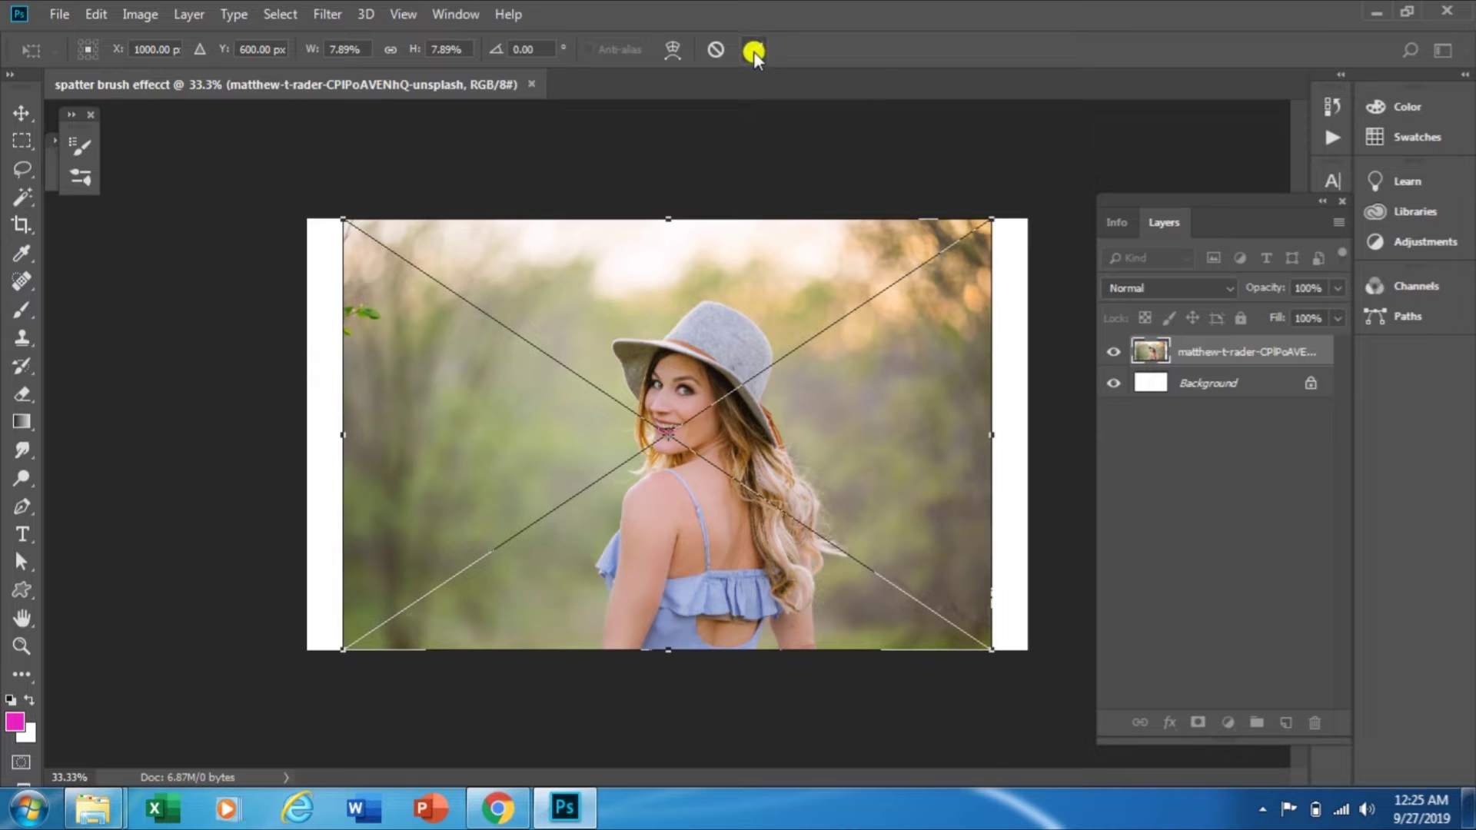
Enlarge the placed photo to about 9.25% so it fills the canvas and reposition it with the woman near the centre
{"action": "left_click_drag", "start_coordinate": [992, 219], "coordinate": [1048, 182]}
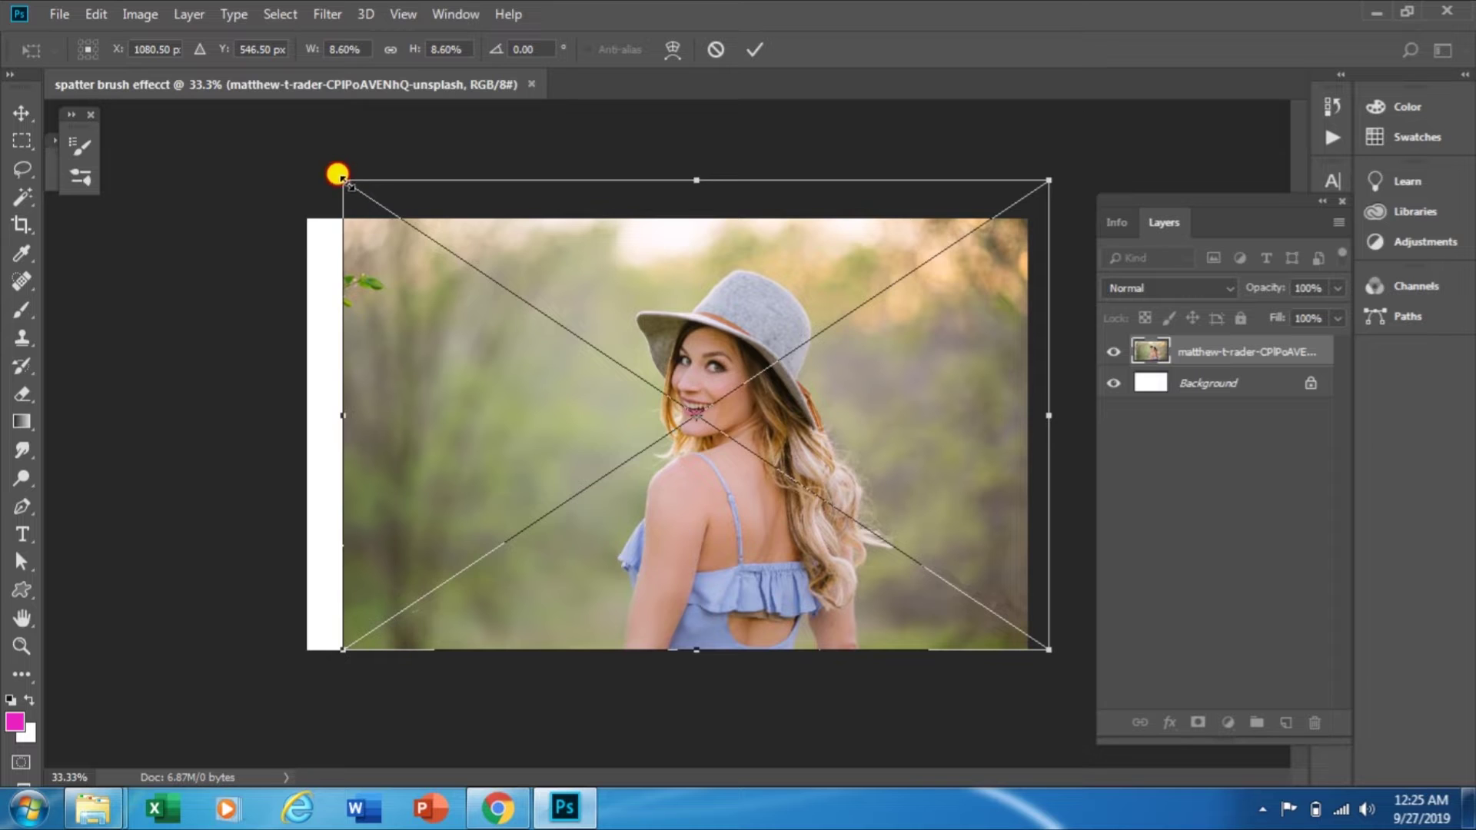
{"action": "left_click_drag", "start_coordinate": [338, 176], "coordinate": [289, 145]}
{"action": "left_click_drag", "start_coordinate": [435, 306], "coordinate": [436, 321]}
{"action": "left_click", "coordinate": [760, 51]}
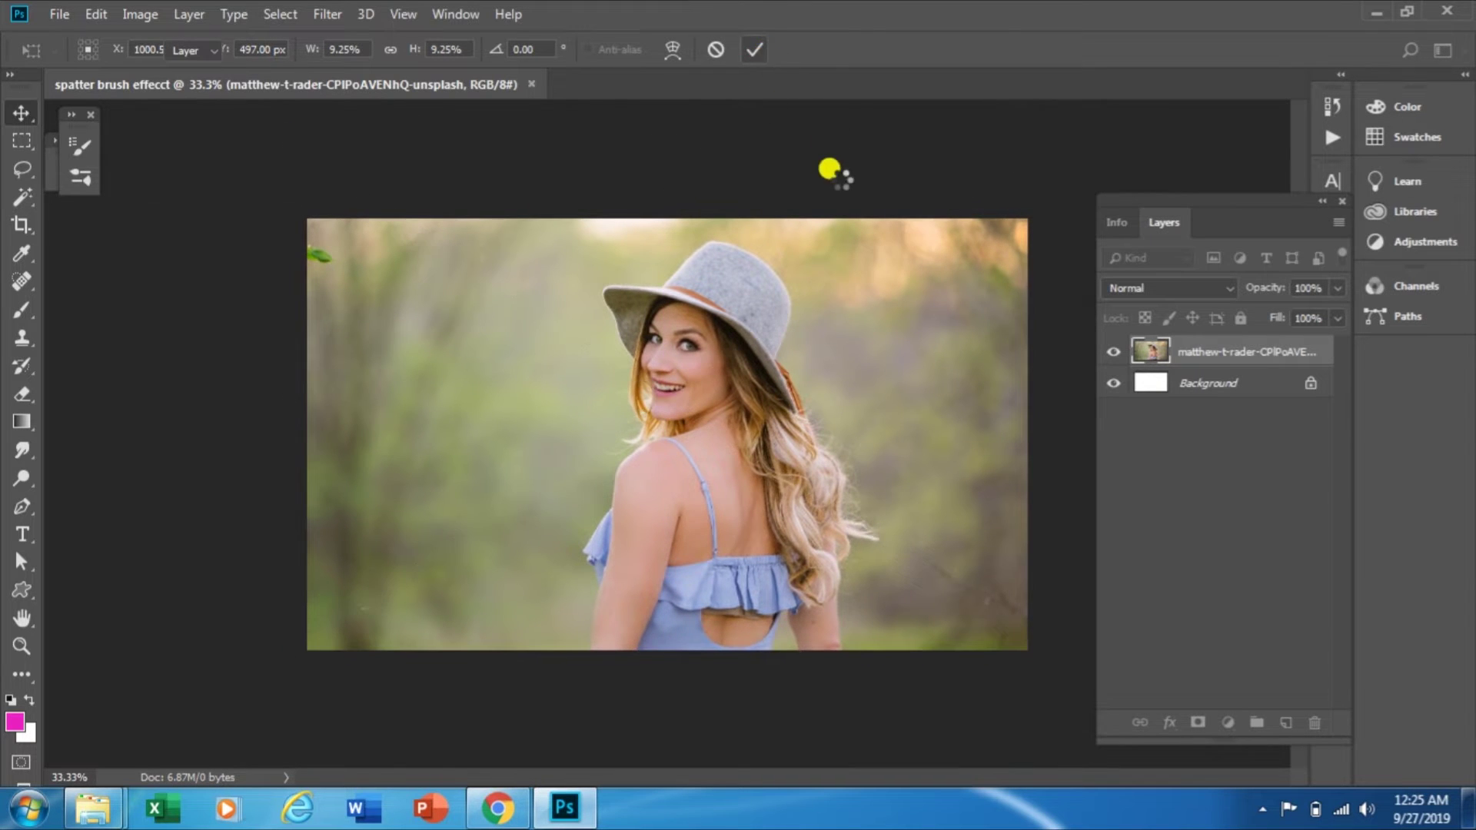
{"action": "left_click_drag", "start_coordinate": [881, 391], "coordinate": [873, 399]}
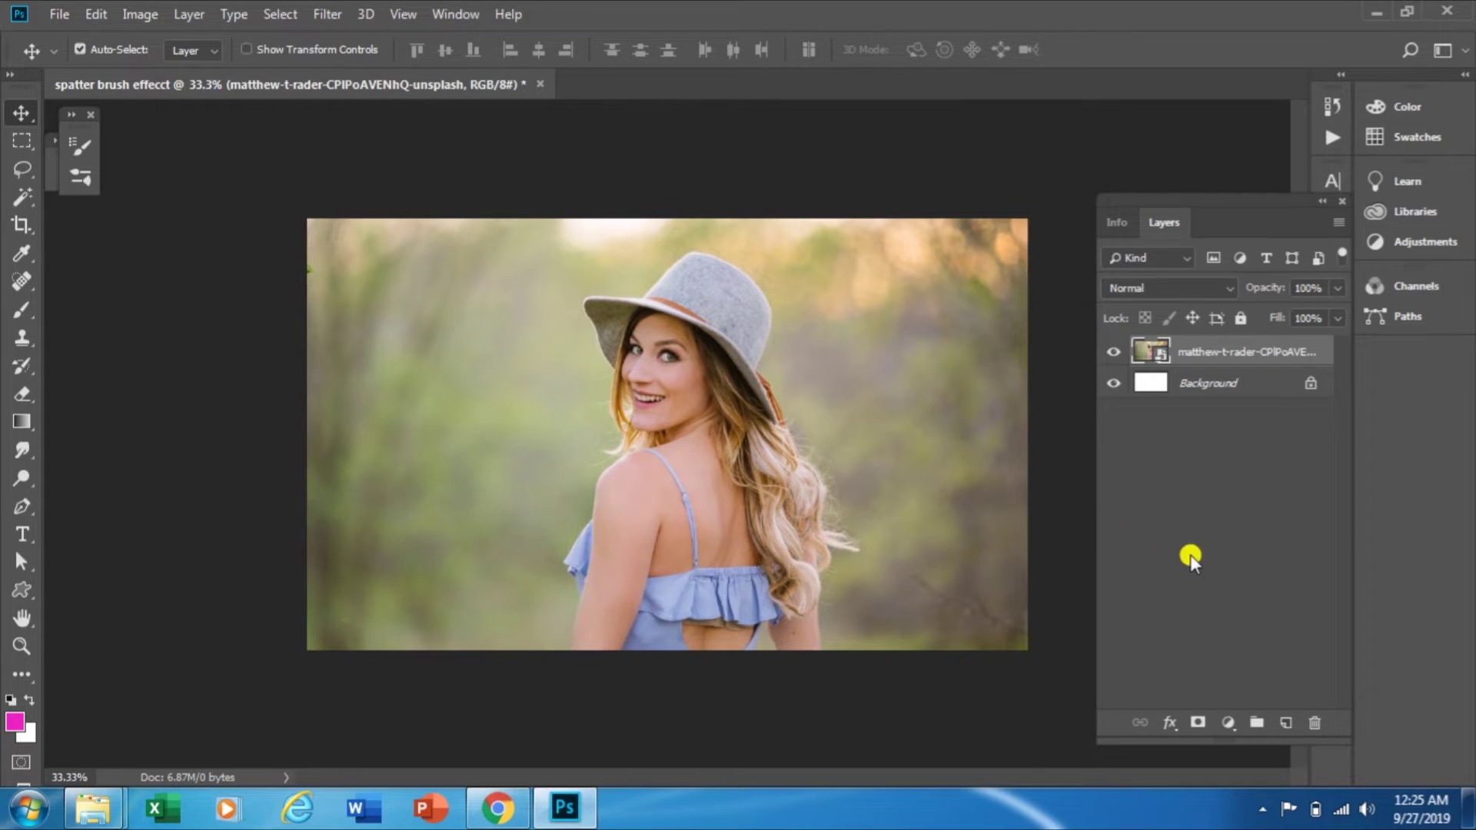
Add a Gradient fill layer above the photo and open its gradient for editing
{"action": "left_click", "coordinate": [1191, 557]}
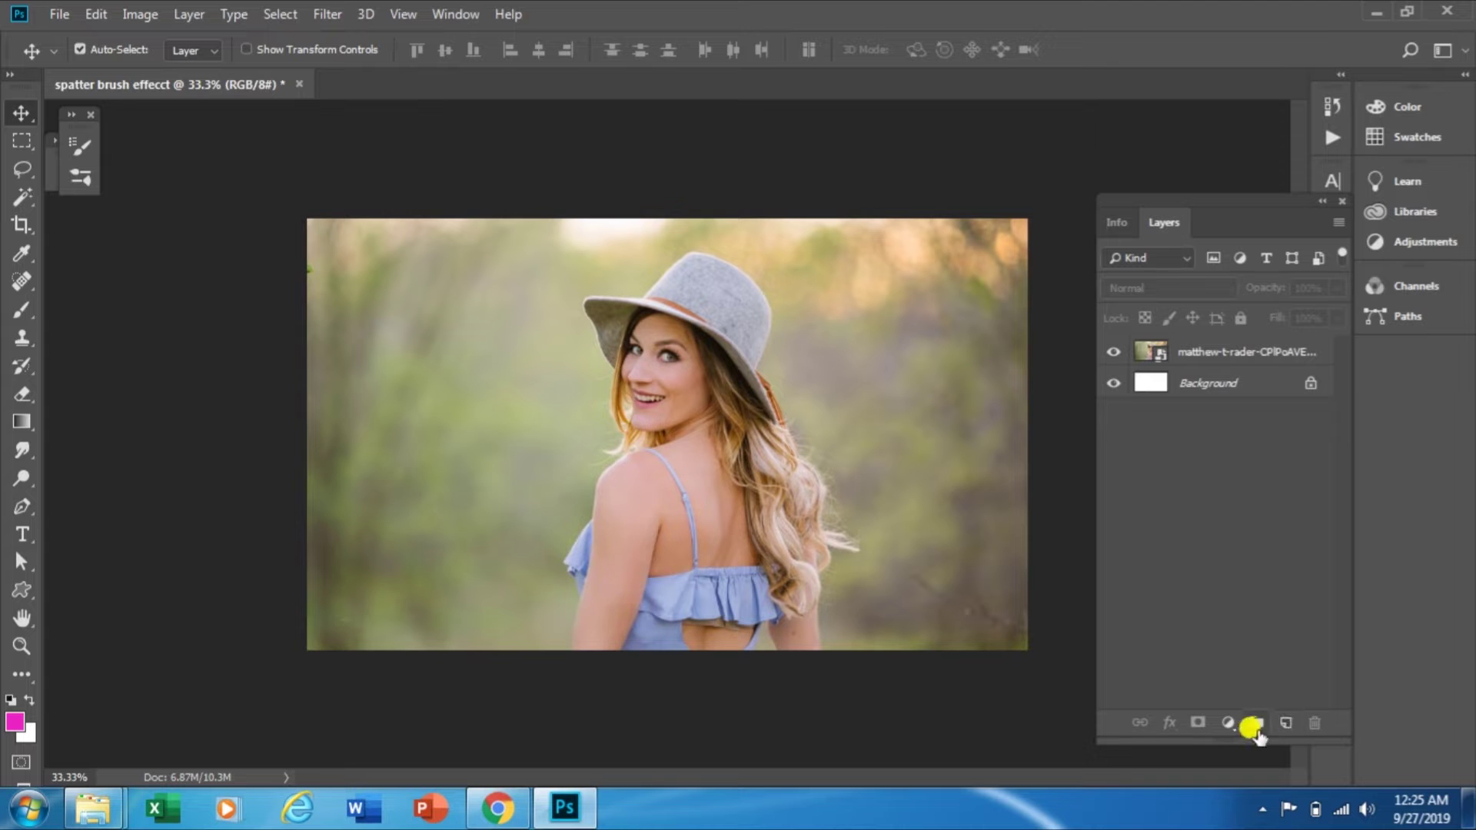
{"action": "left_click", "coordinate": [1222, 723]}
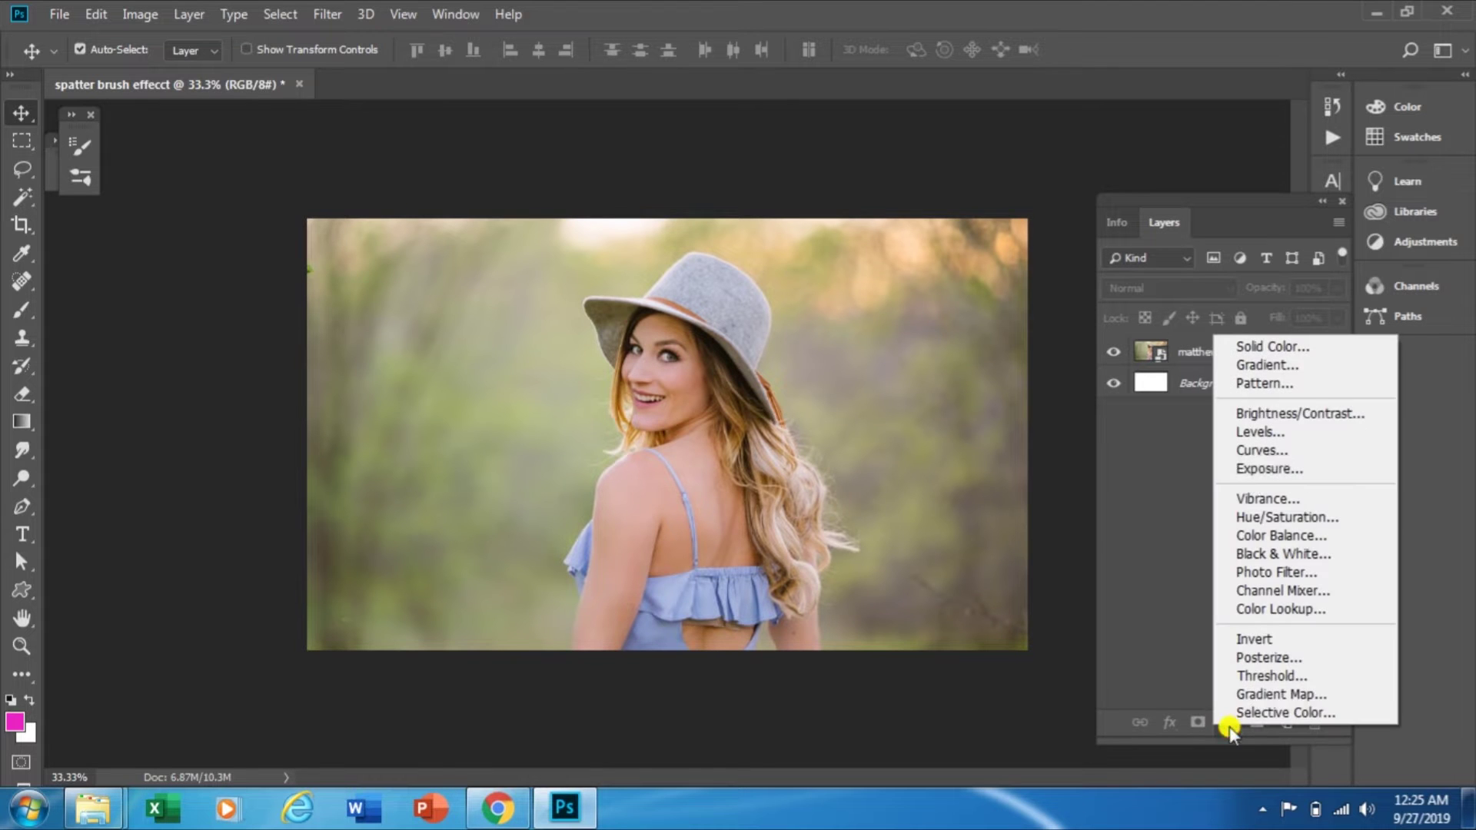
{"action": "left_click", "coordinate": [1261, 367]}
{"action": "left_click", "coordinate": [939, 160]}
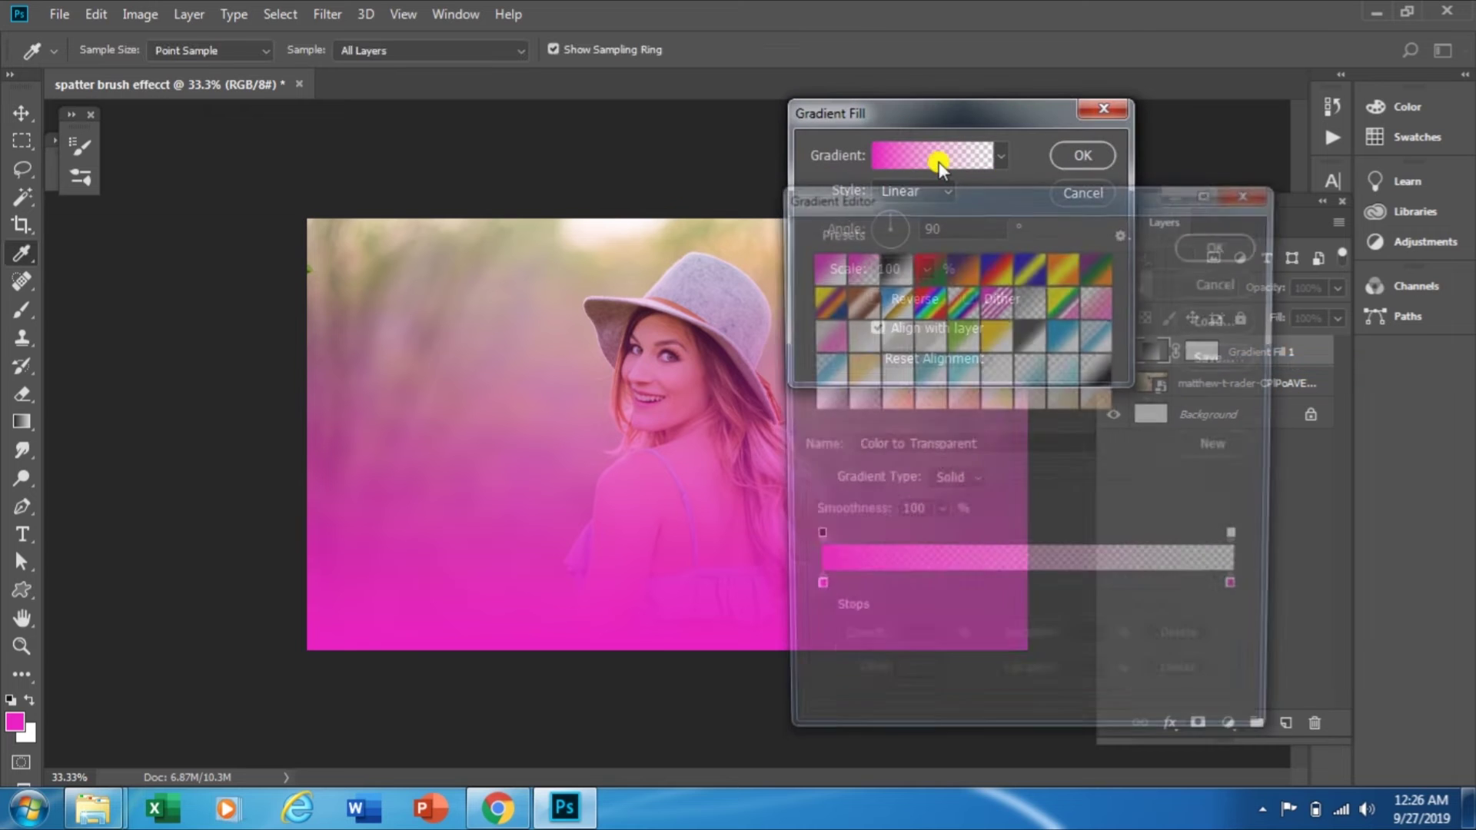
Try the dark Eigene preset for the gradient fill
{"action": "scroll", "coordinate": [1154, 322], "scroll_direction": "down", "scroll_amount": 3}
{"action": "left_click_drag", "start_coordinate": [1153, 337], "coordinate": [1156, 367]}
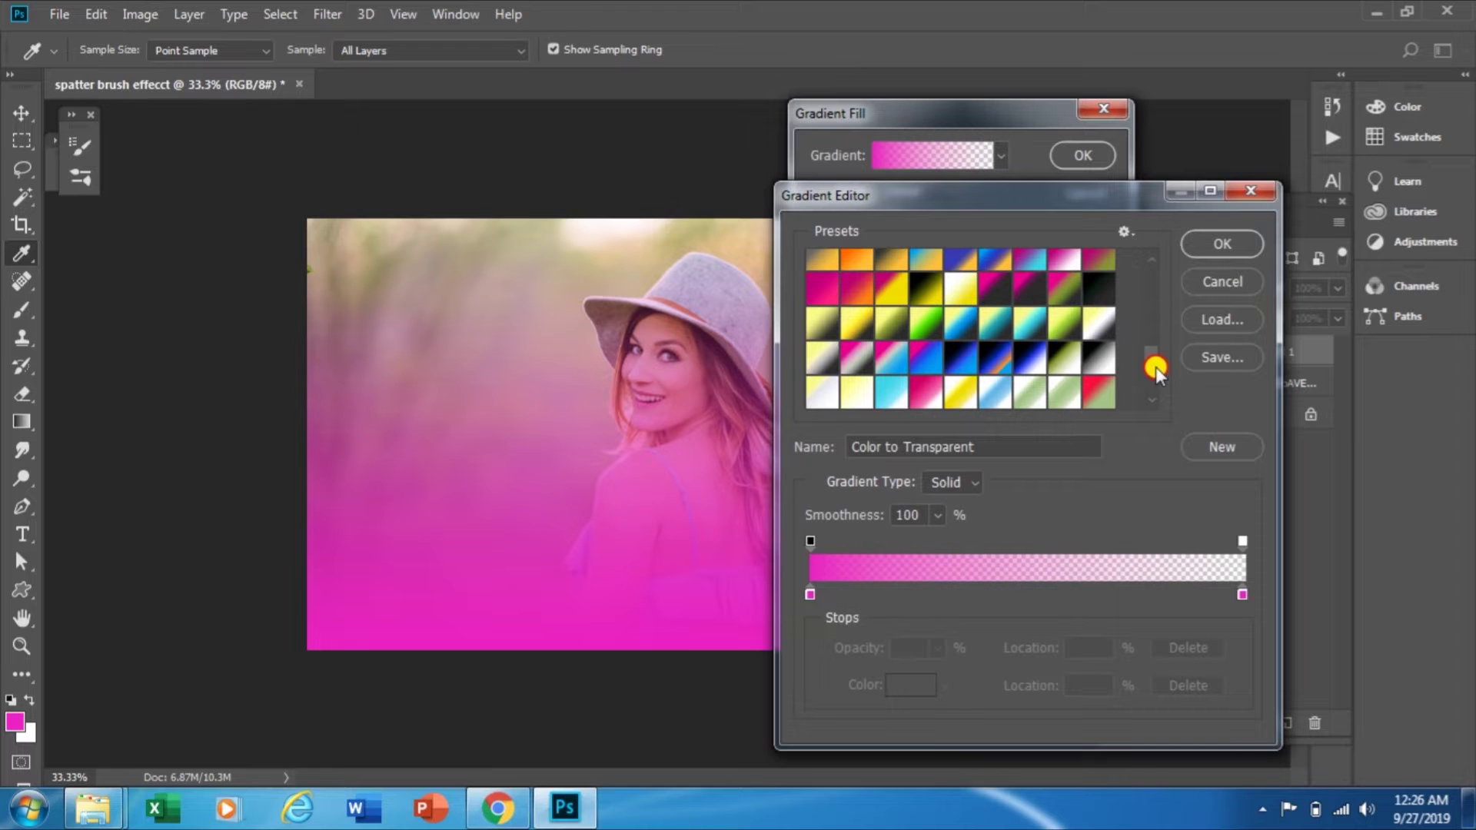
{"action": "left_click", "coordinate": [1099, 290]}
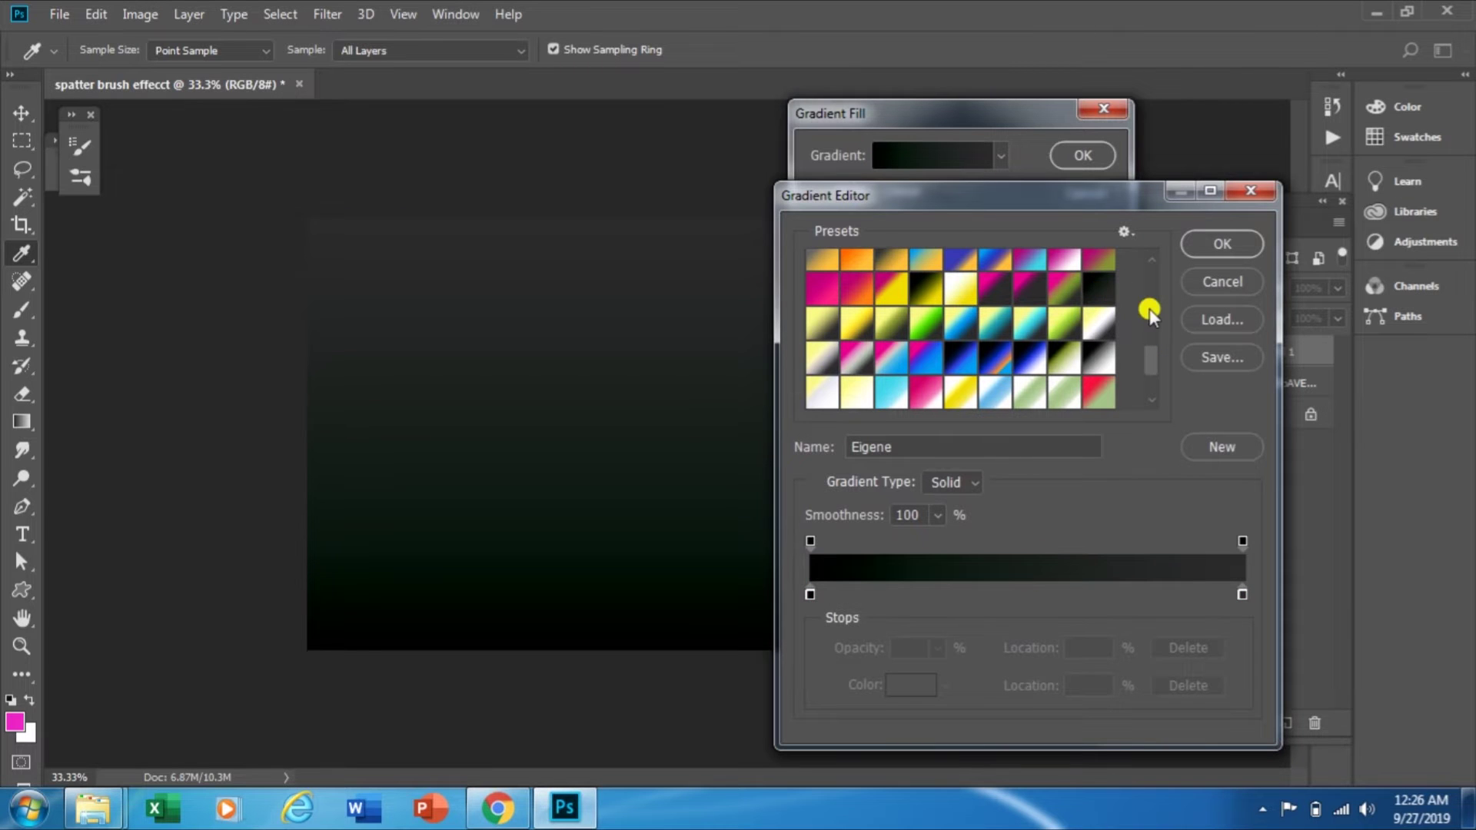
{"action": "left_click_drag", "start_coordinate": [1154, 363], "coordinate": [1167, 275]}
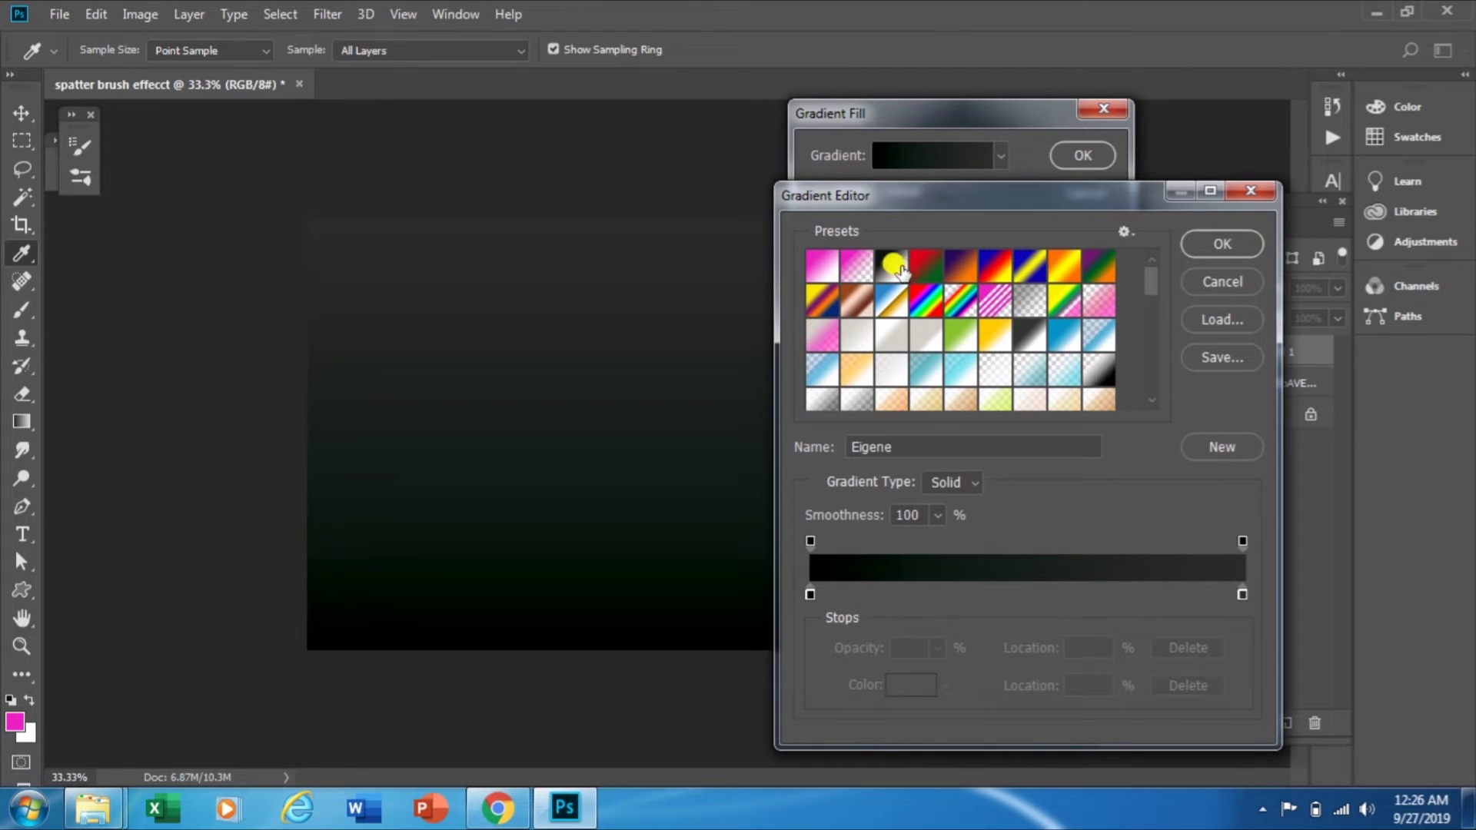
Apply the black-to-white gradient preset and change its white end stop to color bfb4b4
{"action": "left_click", "coordinate": [893, 268]}
{"action": "left_click", "coordinate": [1241, 595]}
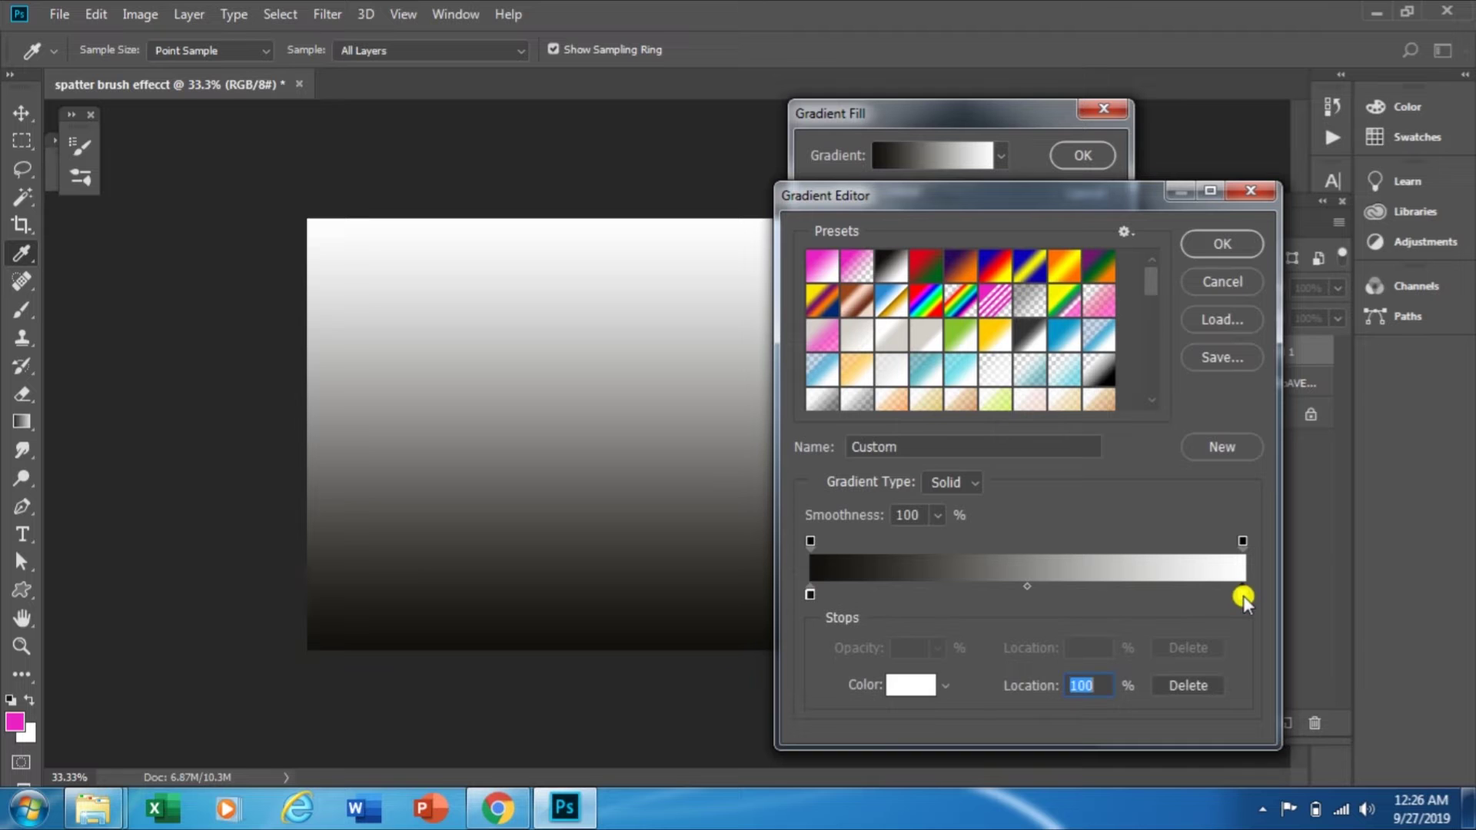
{"action": "left_click", "coordinate": [932, 692]}
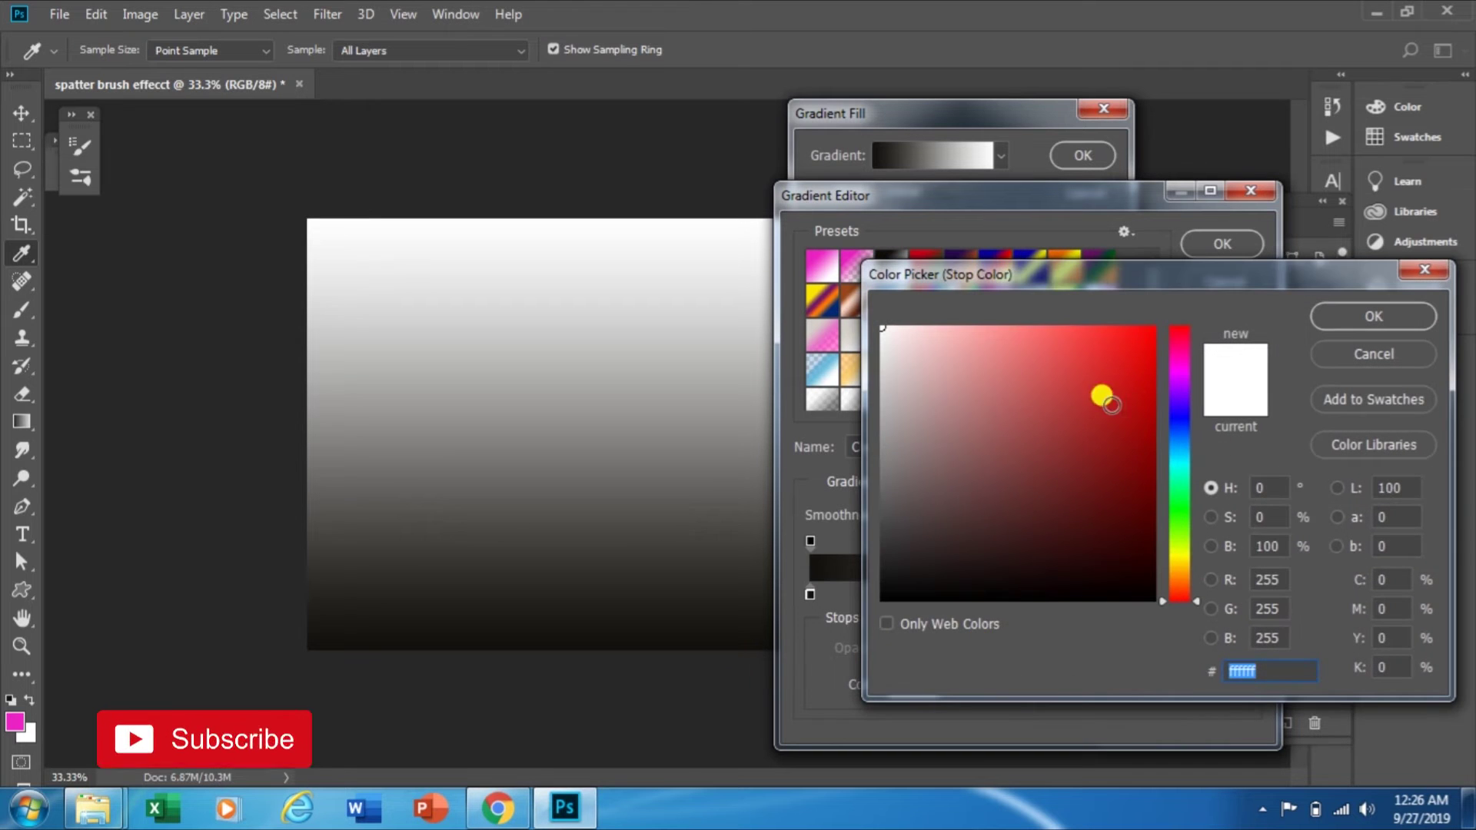
{"action": "left_click_drag", "start_coordinate": [897, 356], "coordinate": [897, 395]}
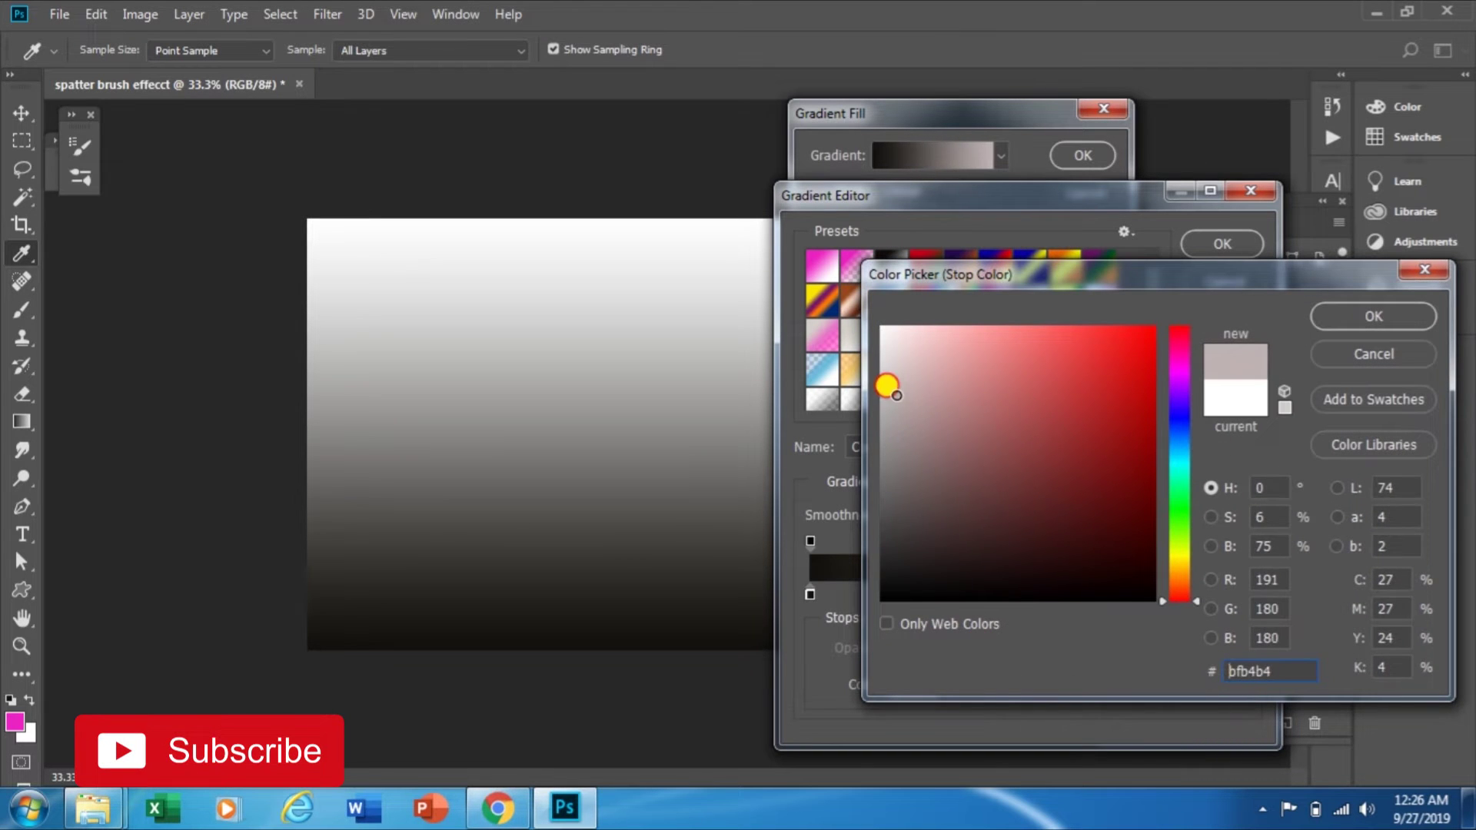
{"action": "left_click", "coordinate": [1322, 321]}
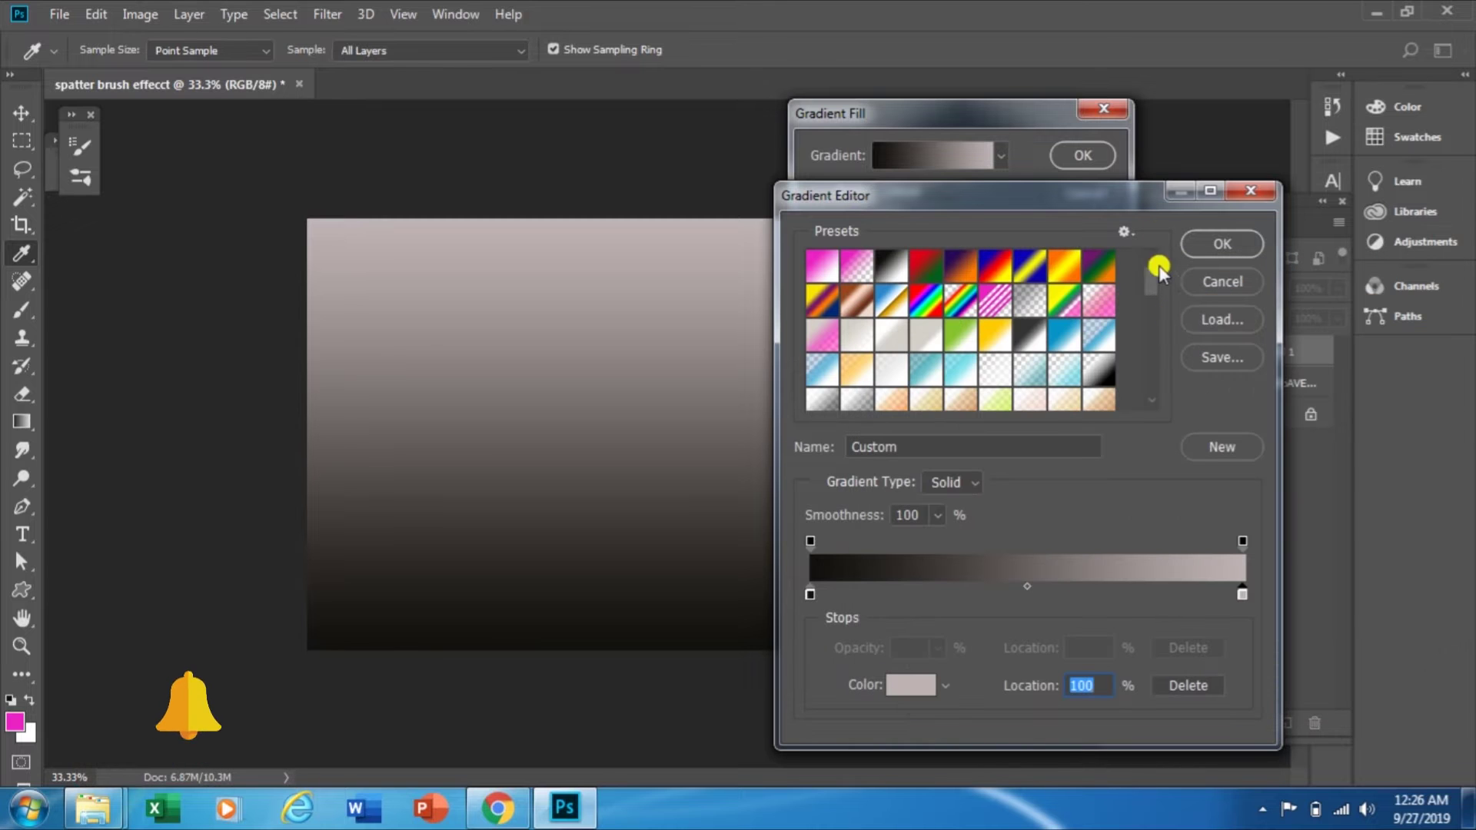
{"action": "left_click", "coordinate": [1221, 246]}
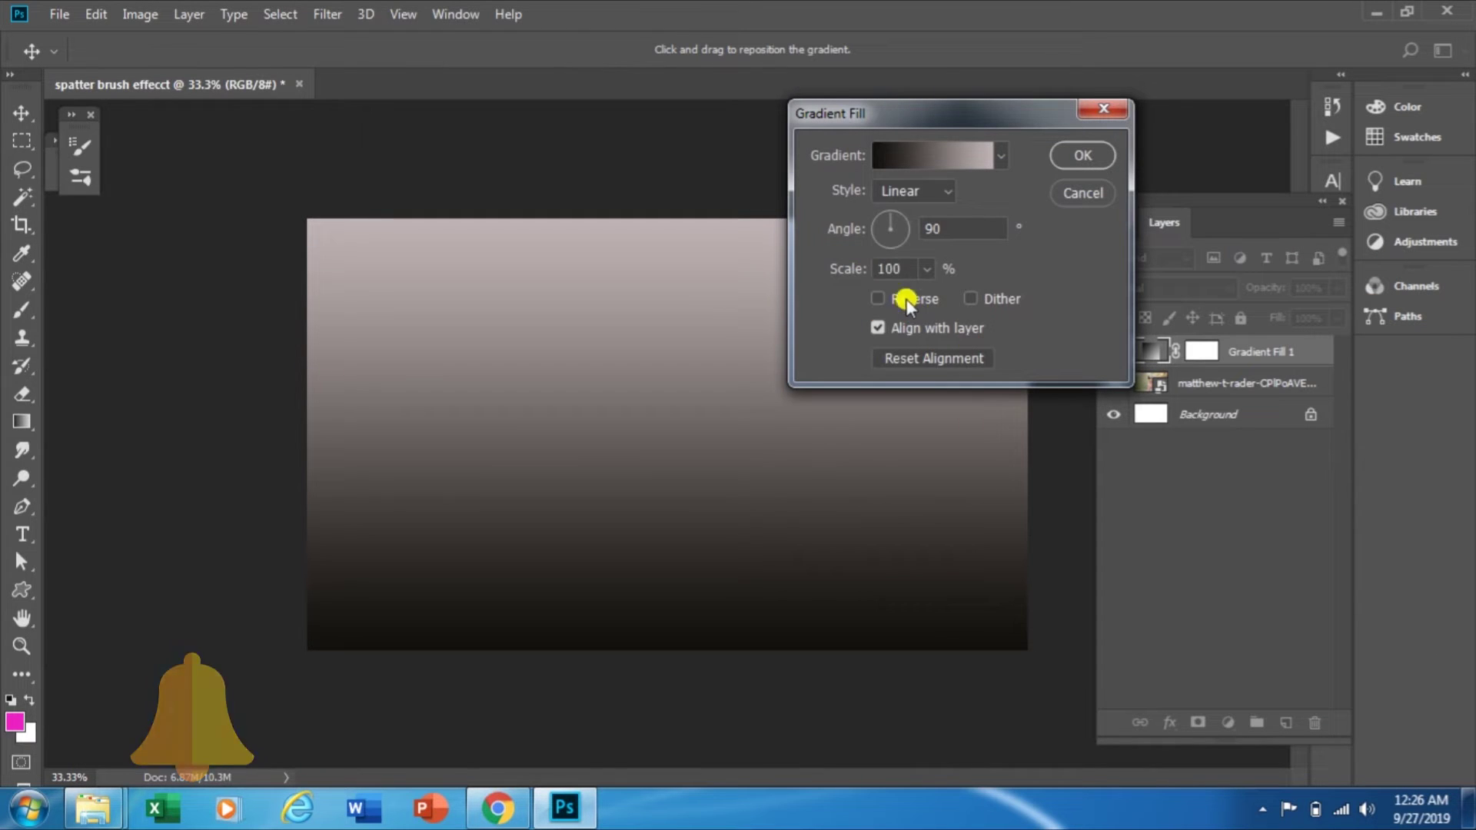
Reverse the gradient fill, set its style to Radial and its scale to 188%
{"action": "left_click", "coordinate": [878, 298]}
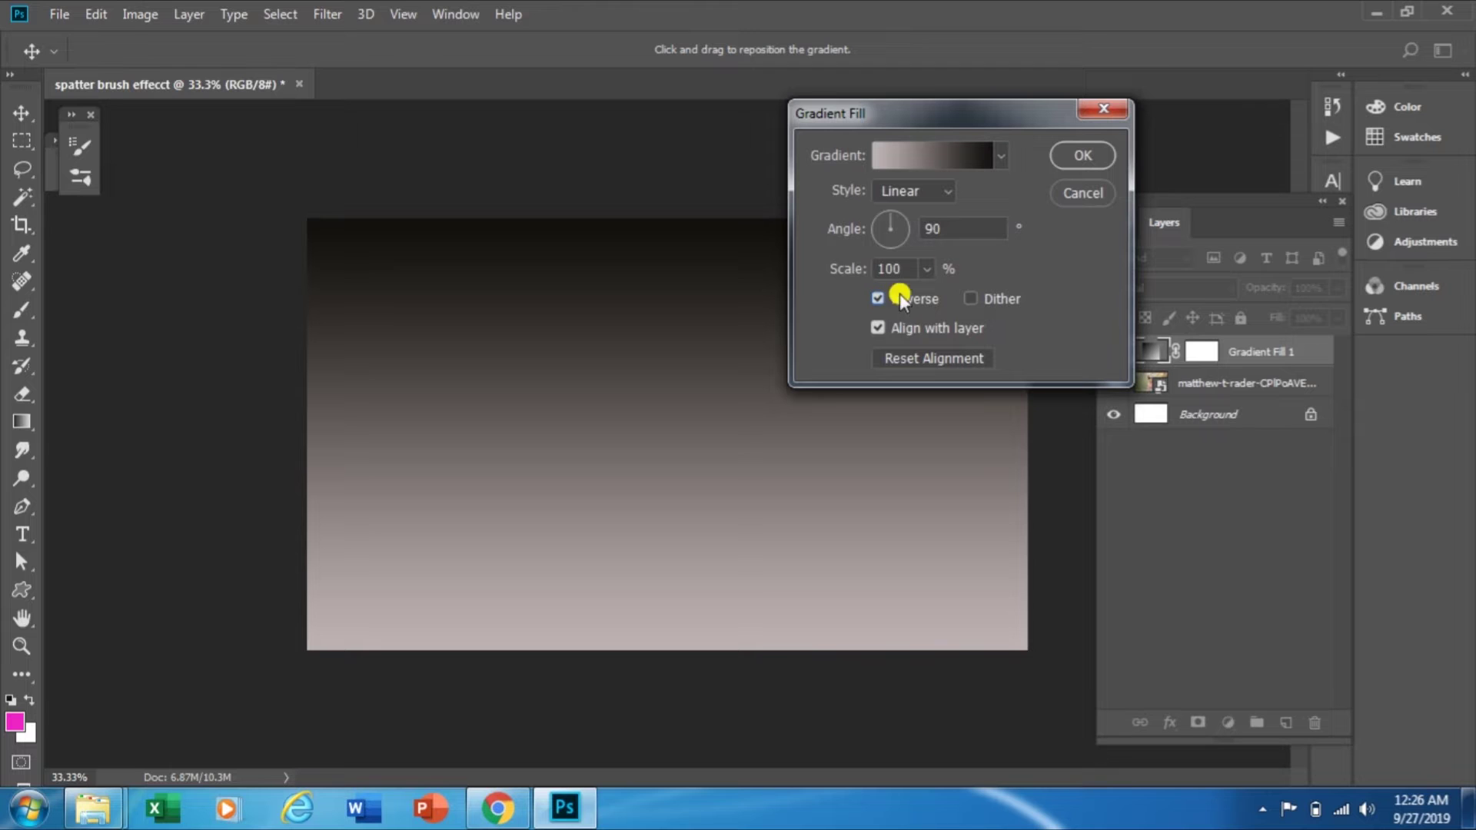
{"action": "left_click", "coordinate": [928, 192]}
{"action": "left_click", "coordinate": [907, 227]}
{"action": "left_click", "coordinate": [928, 269]}
{"action": "mouse_move", "coordinate": [923, 292]}
{"action": "left_mouse_down"}
{"action": "mouse_move", "coordinate": [954, 301]}
{"action": "mouse_move", "coordinate": [935, 296]}
{"action": "left_mouse_up"}
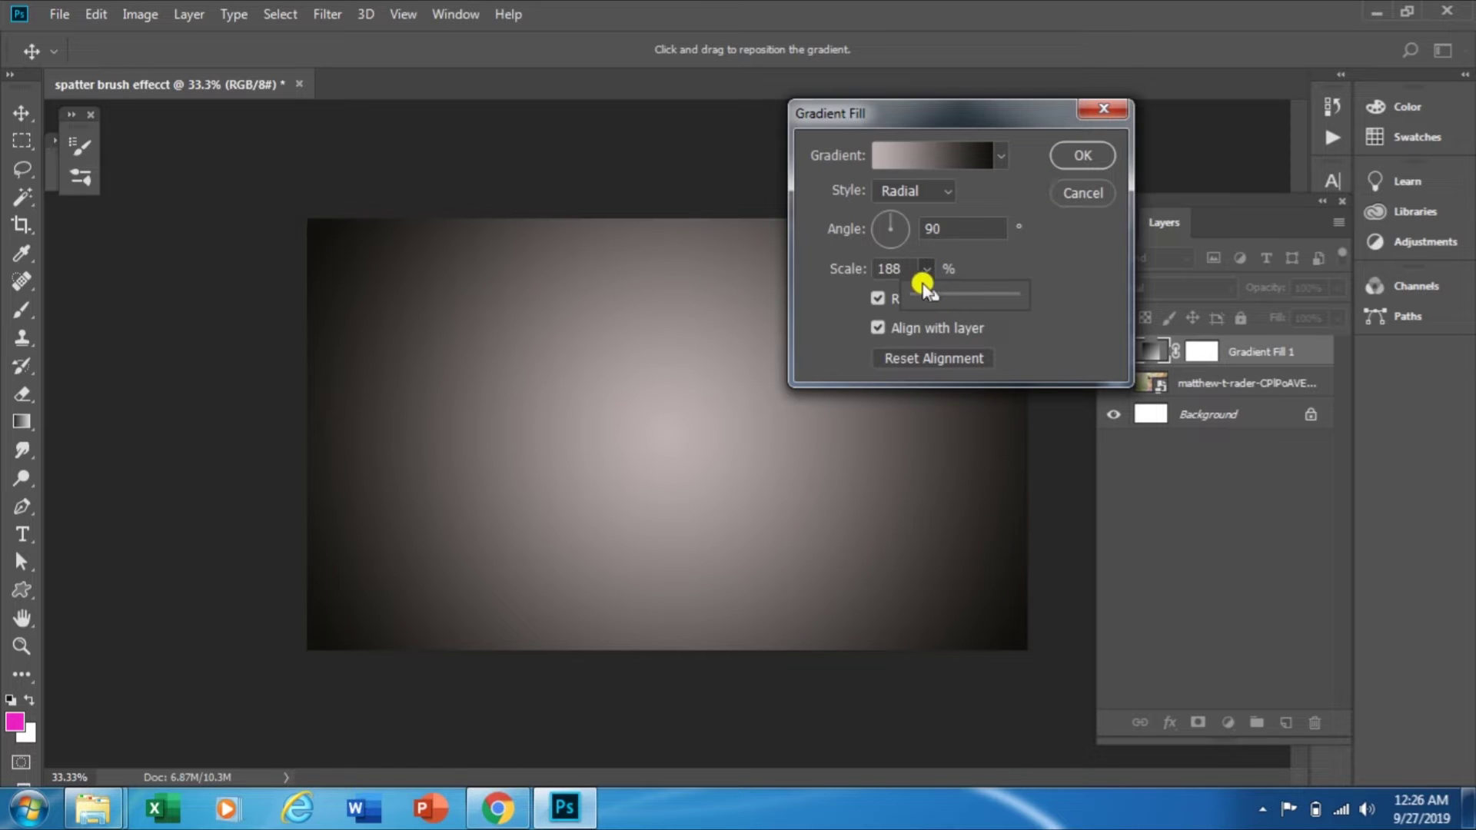
Change the gradient fill's light end stop to color 998787 and apply the fill
{"action": "left_click", "coordinate": [920, 166]}
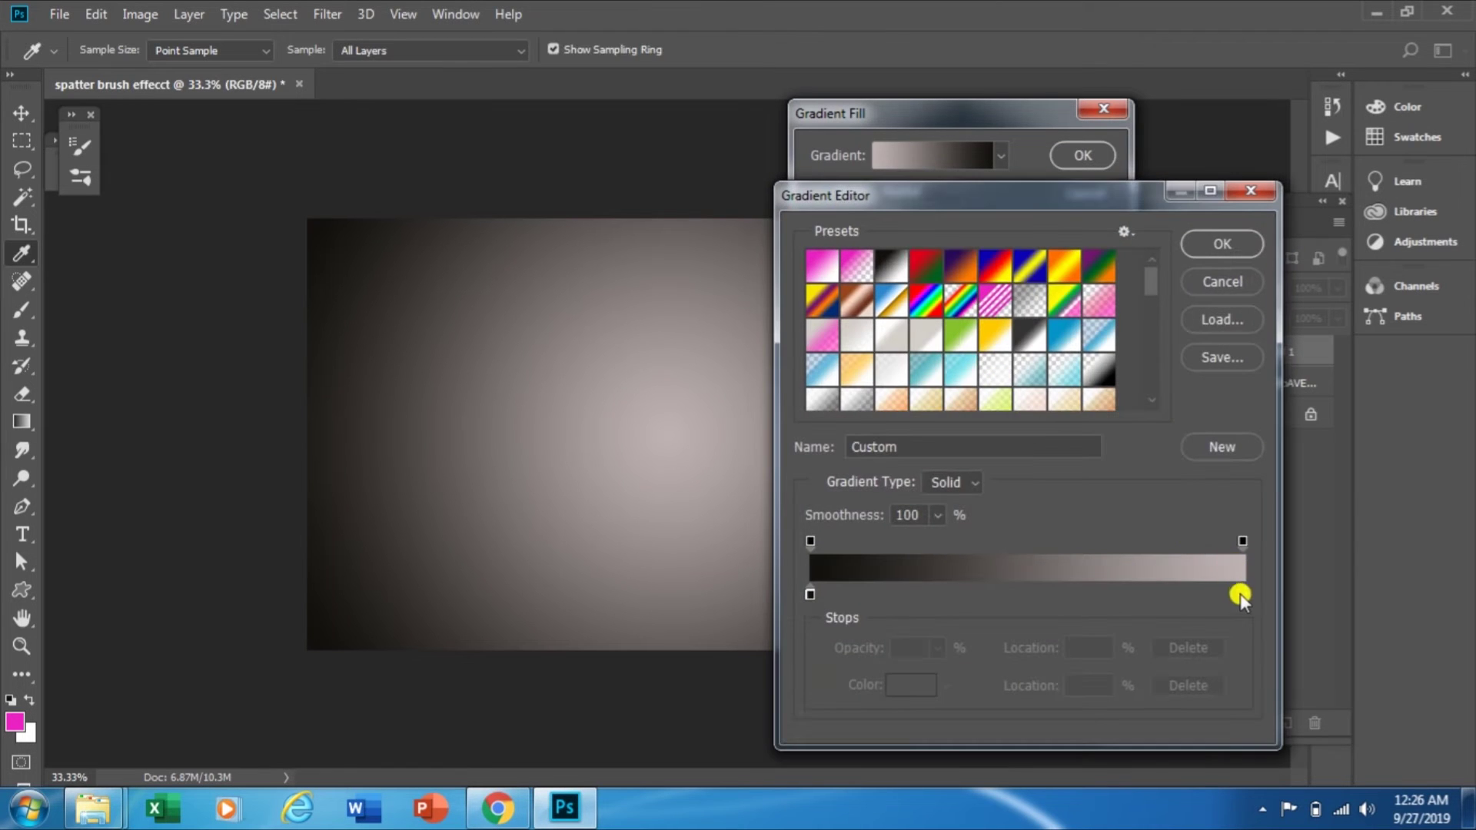
{"action": "left_click", "coordinate": [1241, 596]}
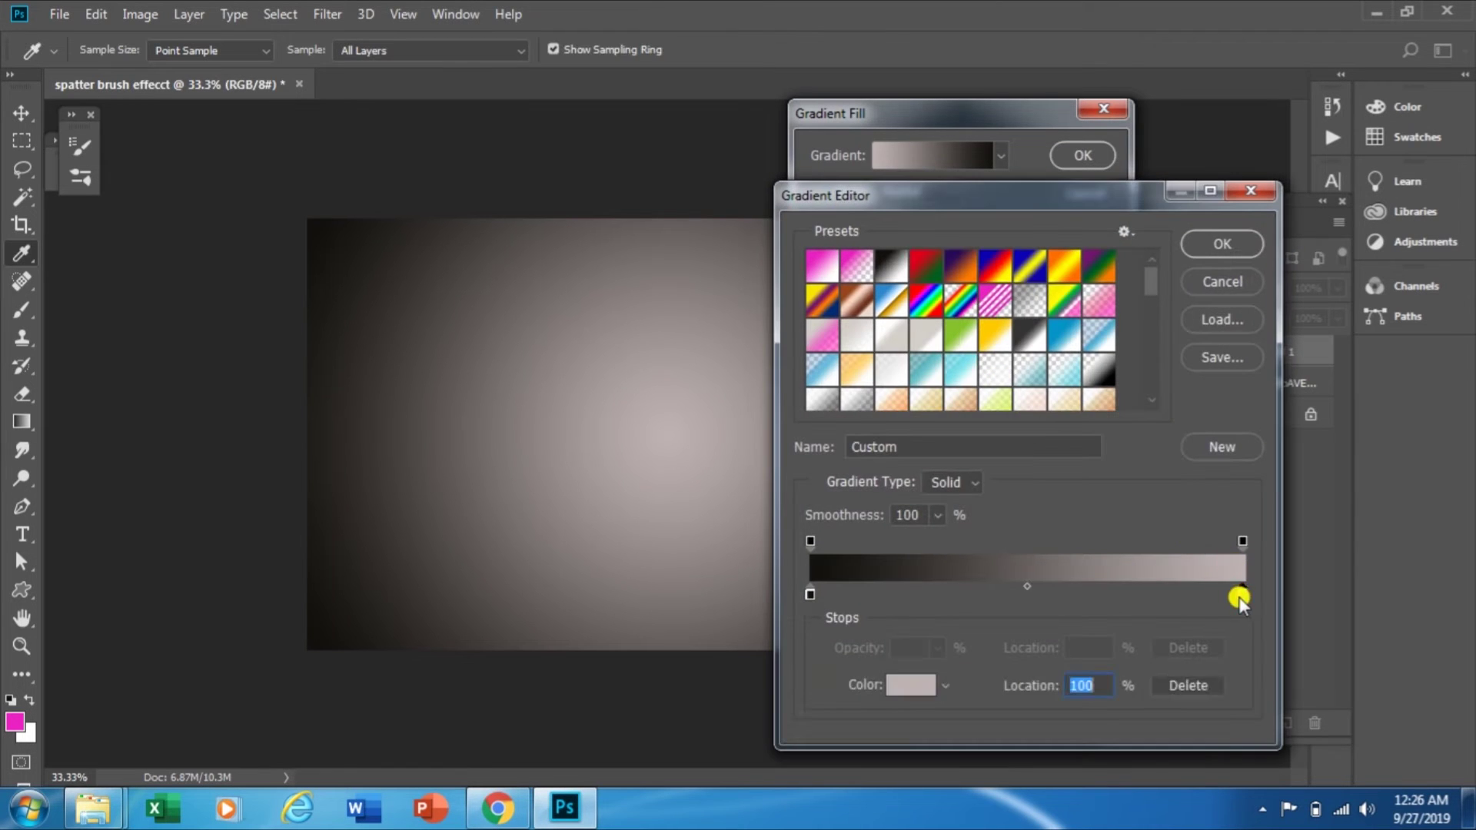
{"action": "left_click", "coordinate": [895, 686]}
{"action": "left_click", "coordinate": [918, 435]}
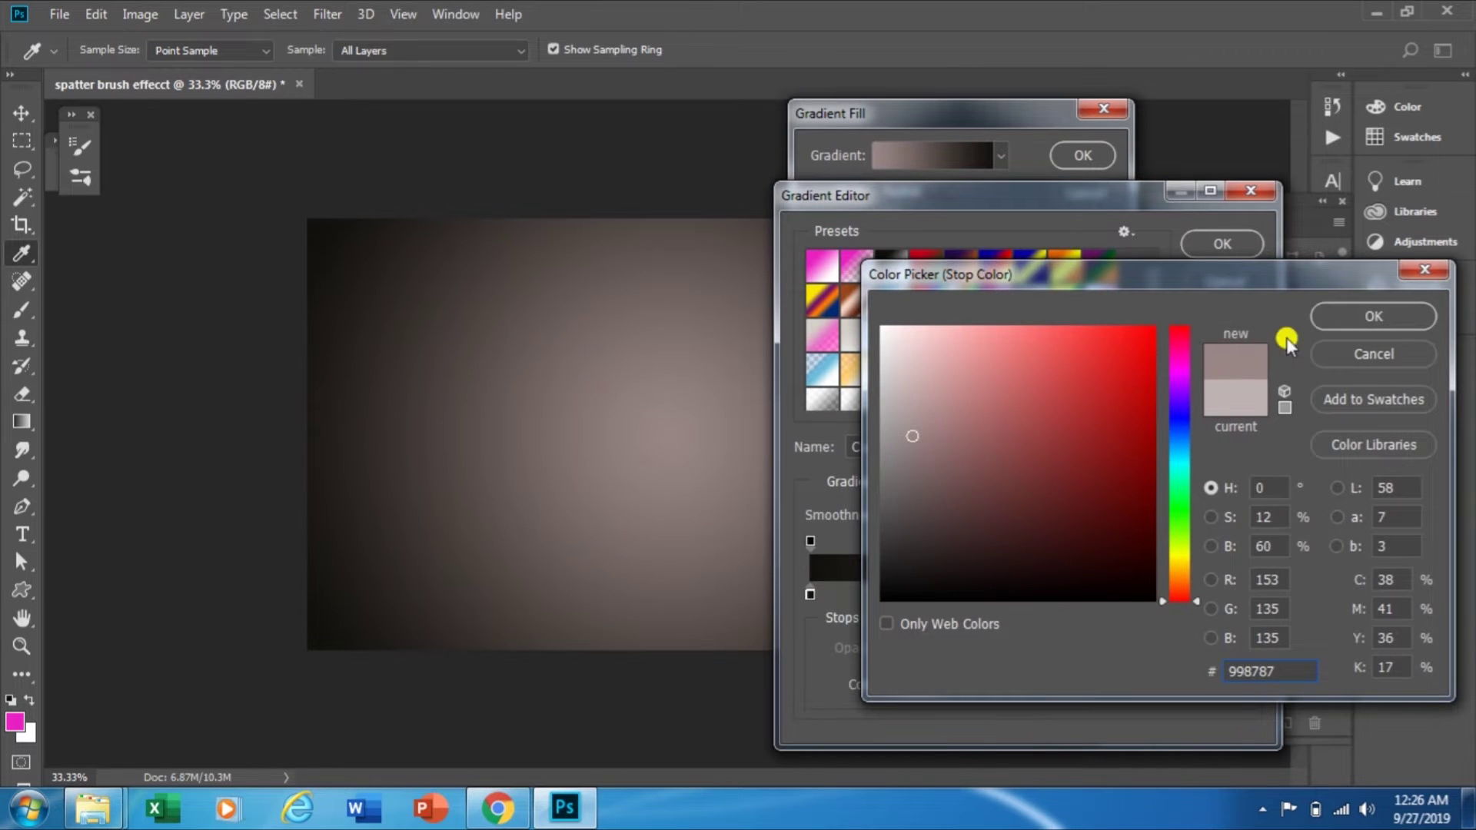
{"action": "left_click", "coordinate": [1340, 321]}
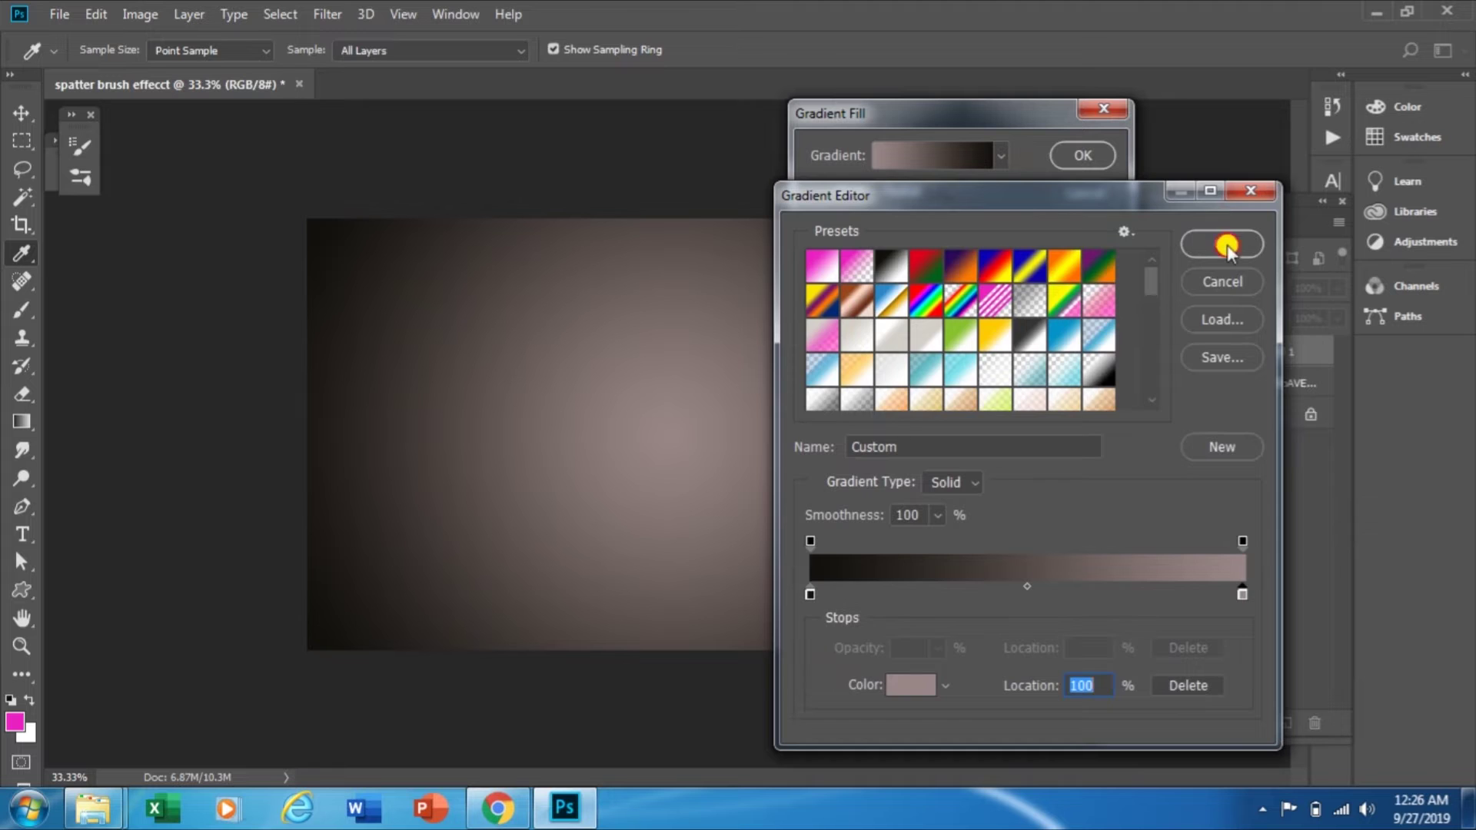
{"action": "left_click", "coordinate": [1222, 243]}
{"action": "left_click", "coordinate": [1080, 155]}
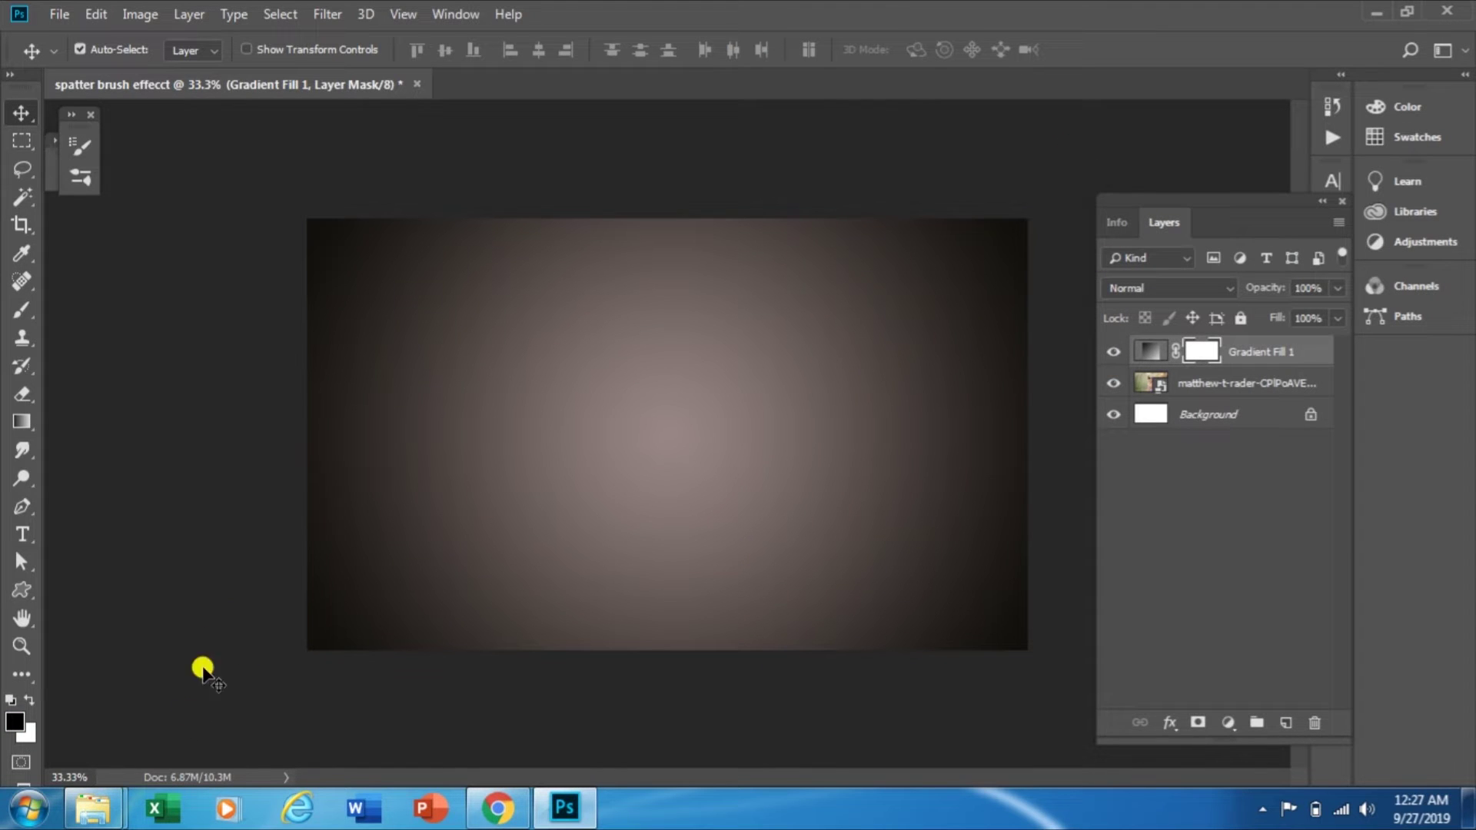
Look at the spray_splatter_brush_pack_by_outlinez file in the Brush folder, then return to Photoshop
{"action": "mouse_move", "coordinate": [112, 816]}
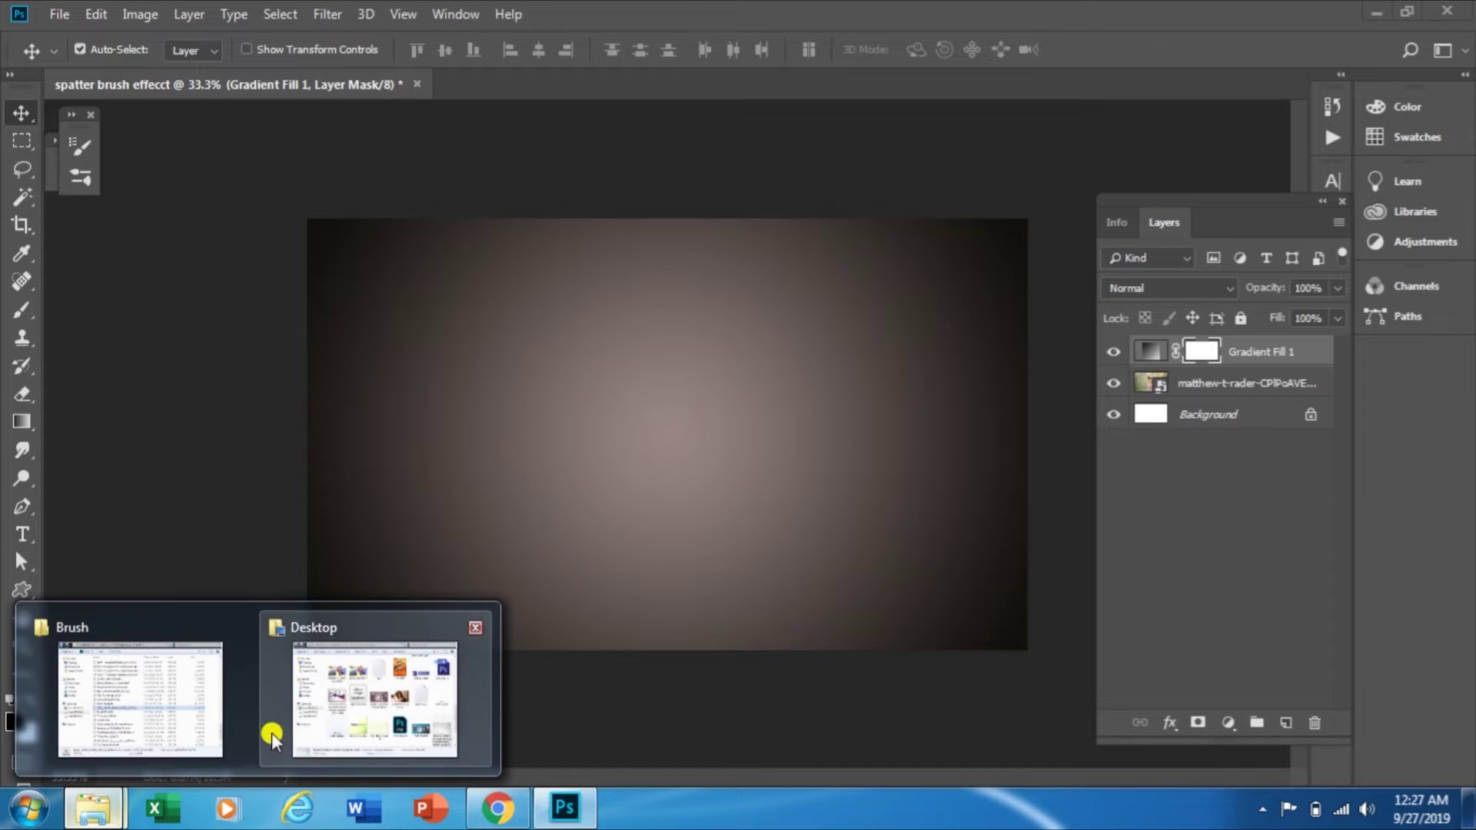
{"action": "left_click", "coordinate": [176, 722]}
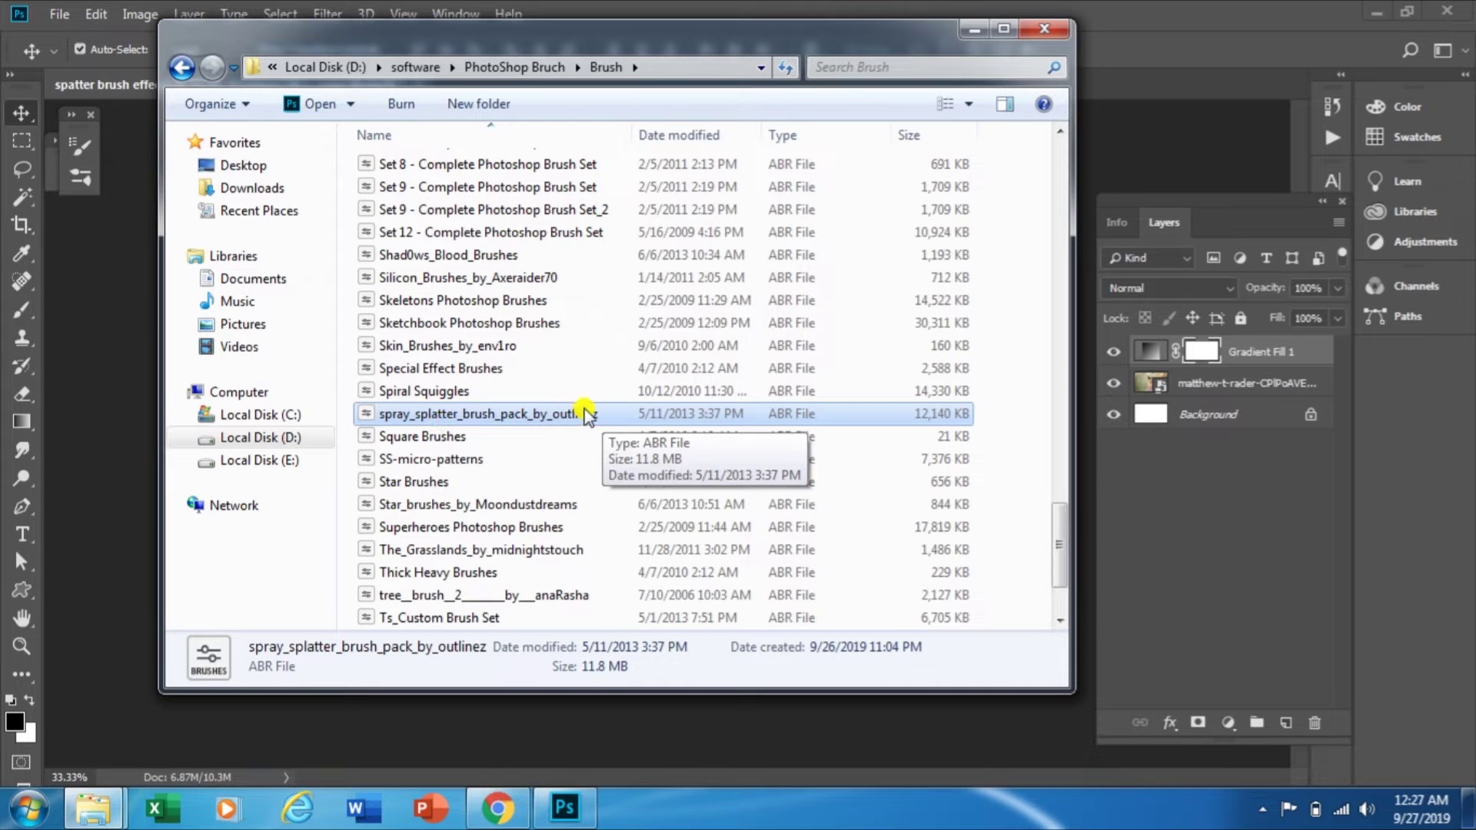
{"action": "left_click", "coordinate": [970, 30]}
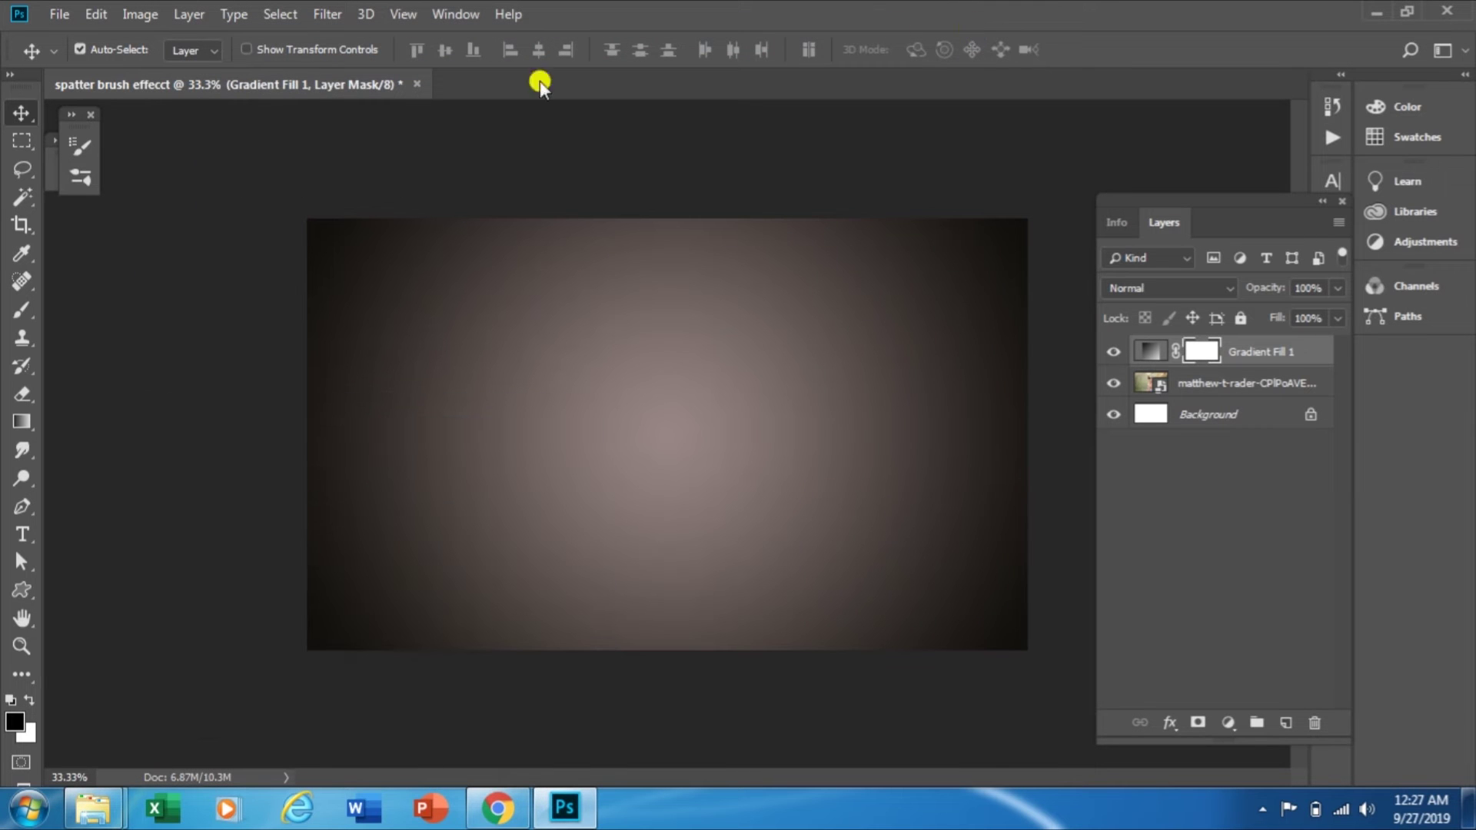
Activate the Brush tool, target the Gradient Fill 1 layer mask and set the brush opacity to 50%
{"action": "left_click", "coordinate": [16, 312]}
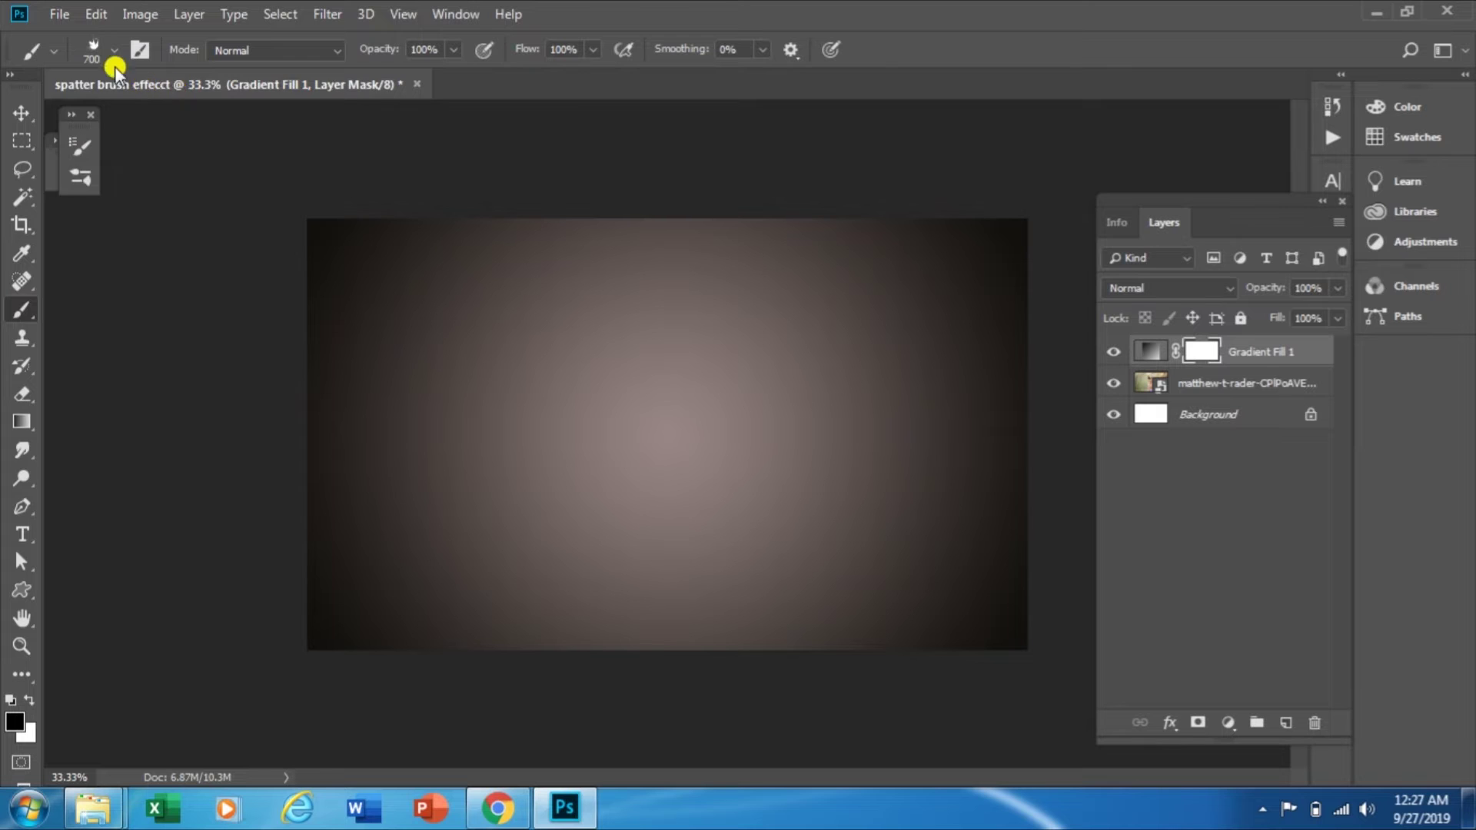
{"action": "left_click", "coordinate": [112, 52]}
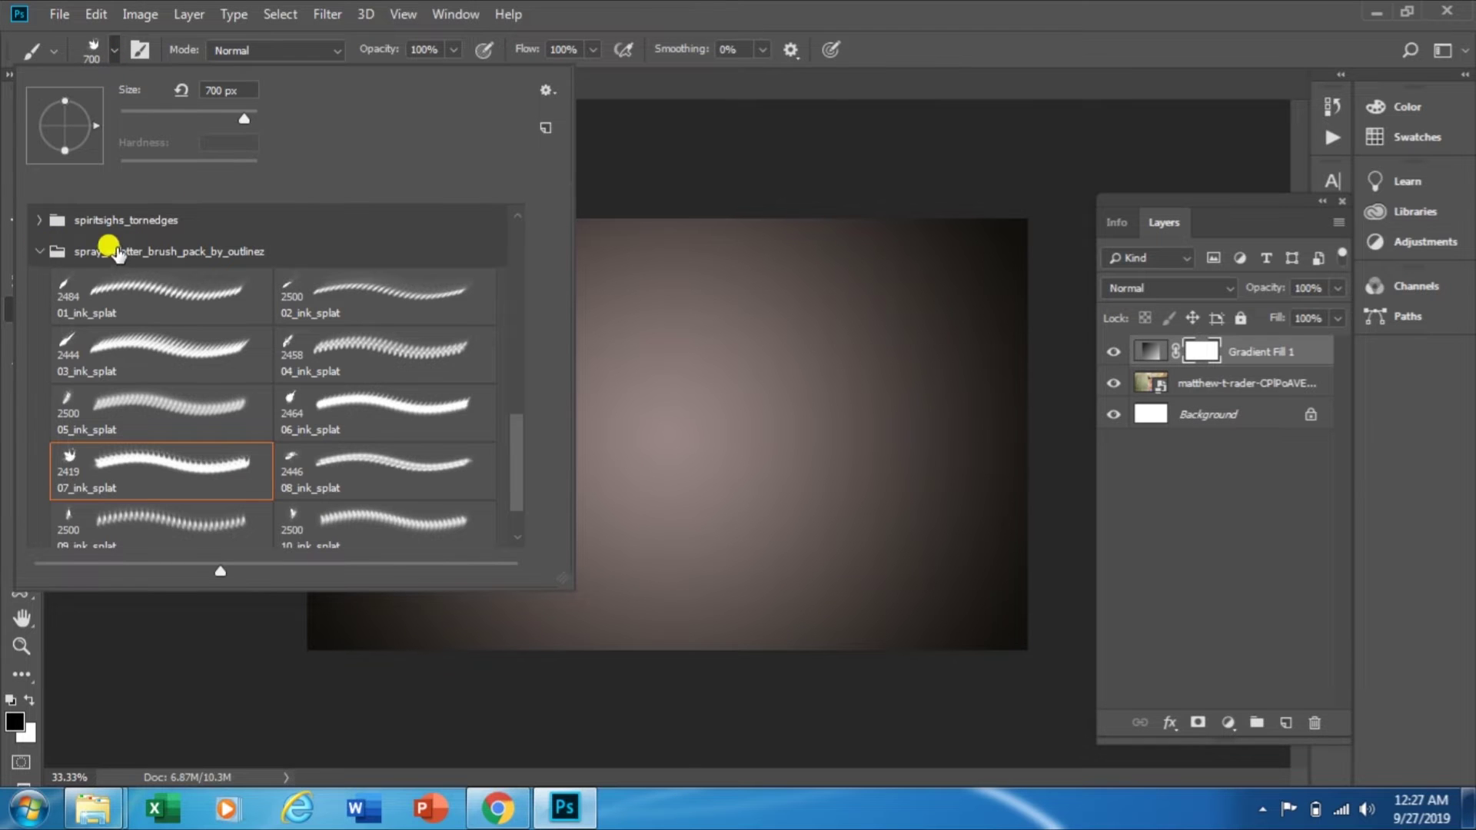
{"action": "scroll", "coordinate": [115, 250], "scroll_direction": "up", "scroll_amount": 1}
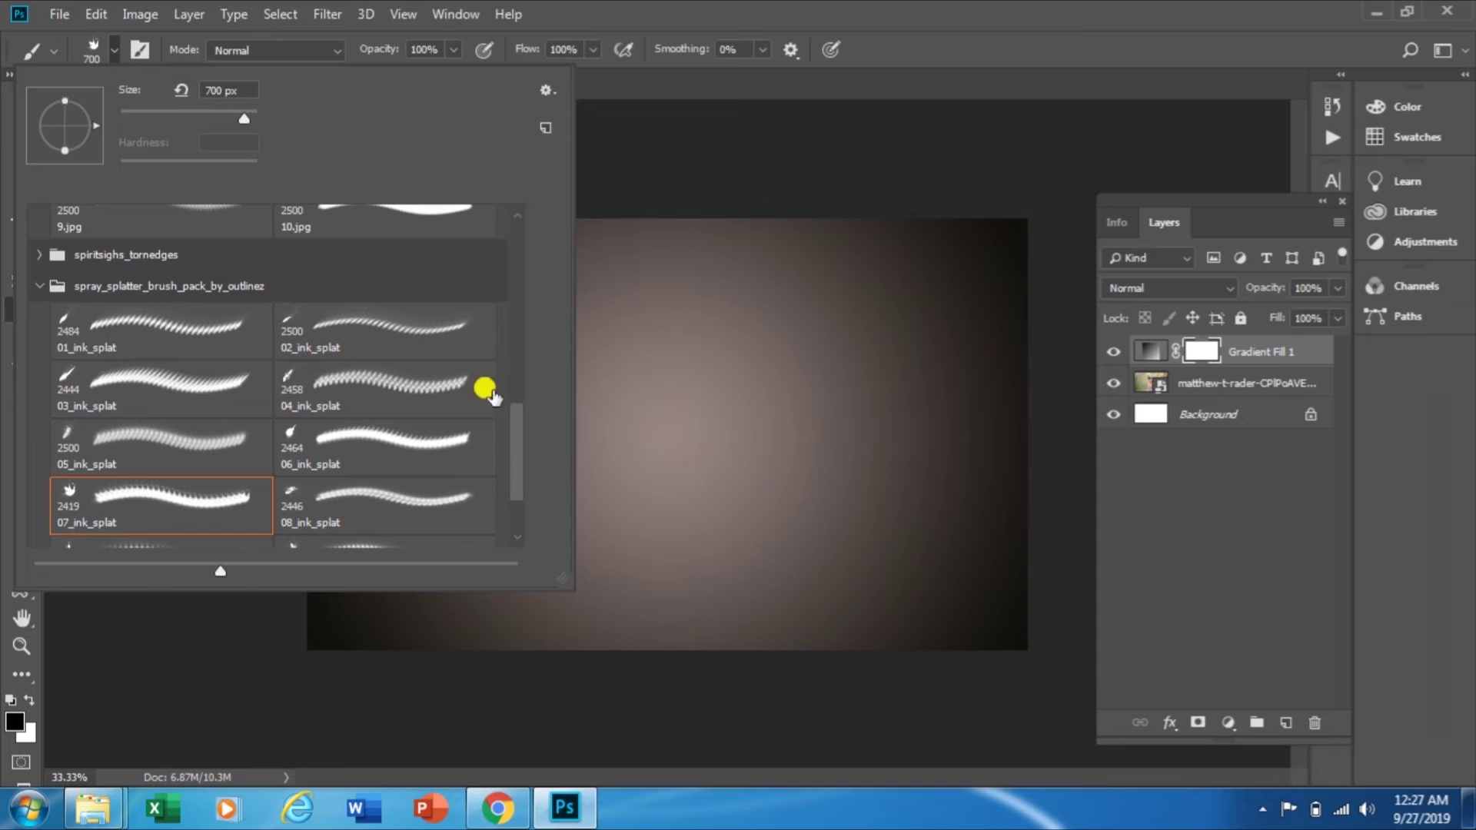
{"action": "left_click_drag", "start_coordinate": [510, 429], "coordinate": [548, 383]}
{"action": "left_click", "coordinate": [1201, 350]}
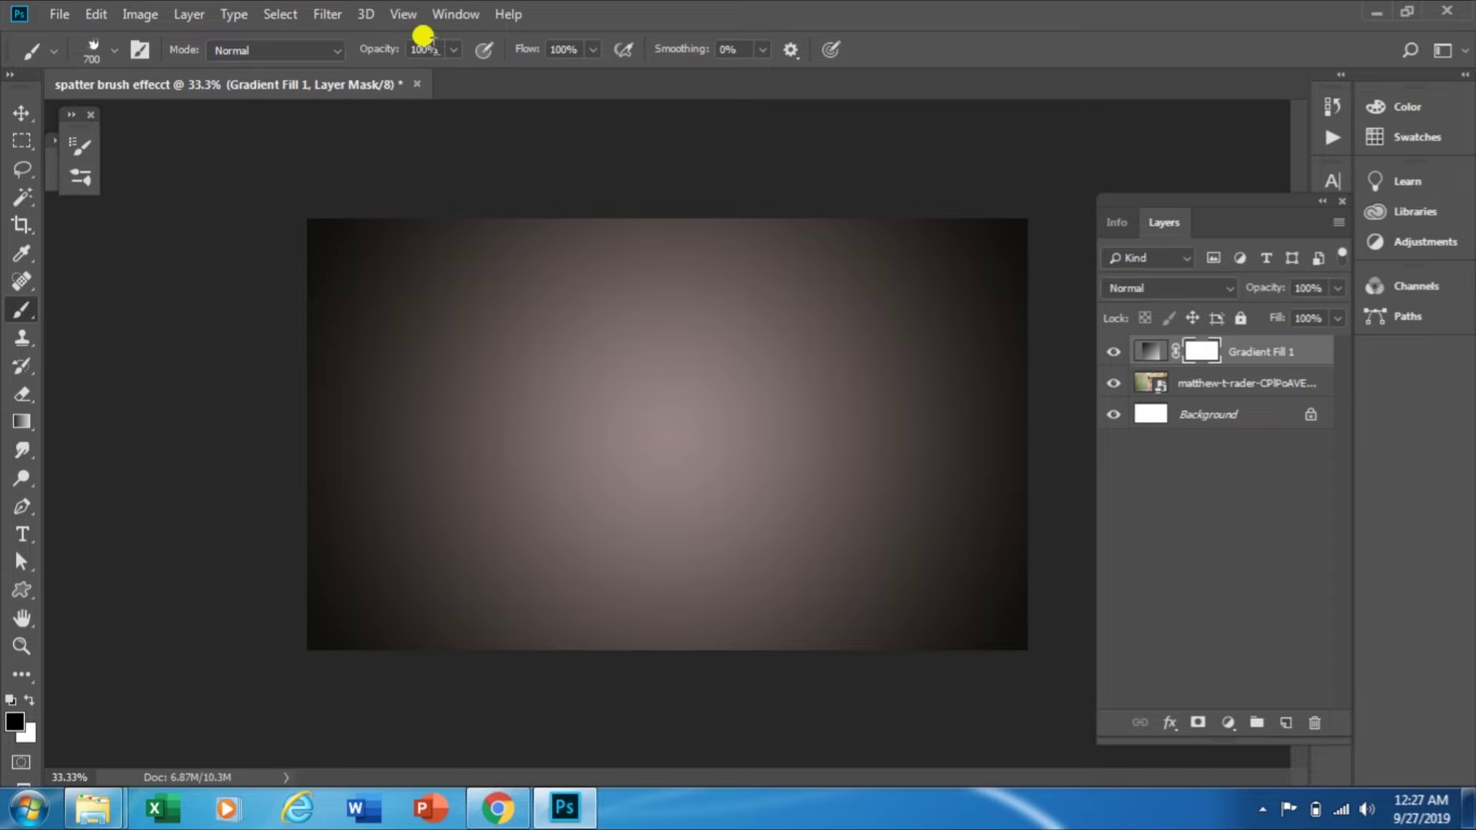
{"action": "key", "text": "ctrl+a"}
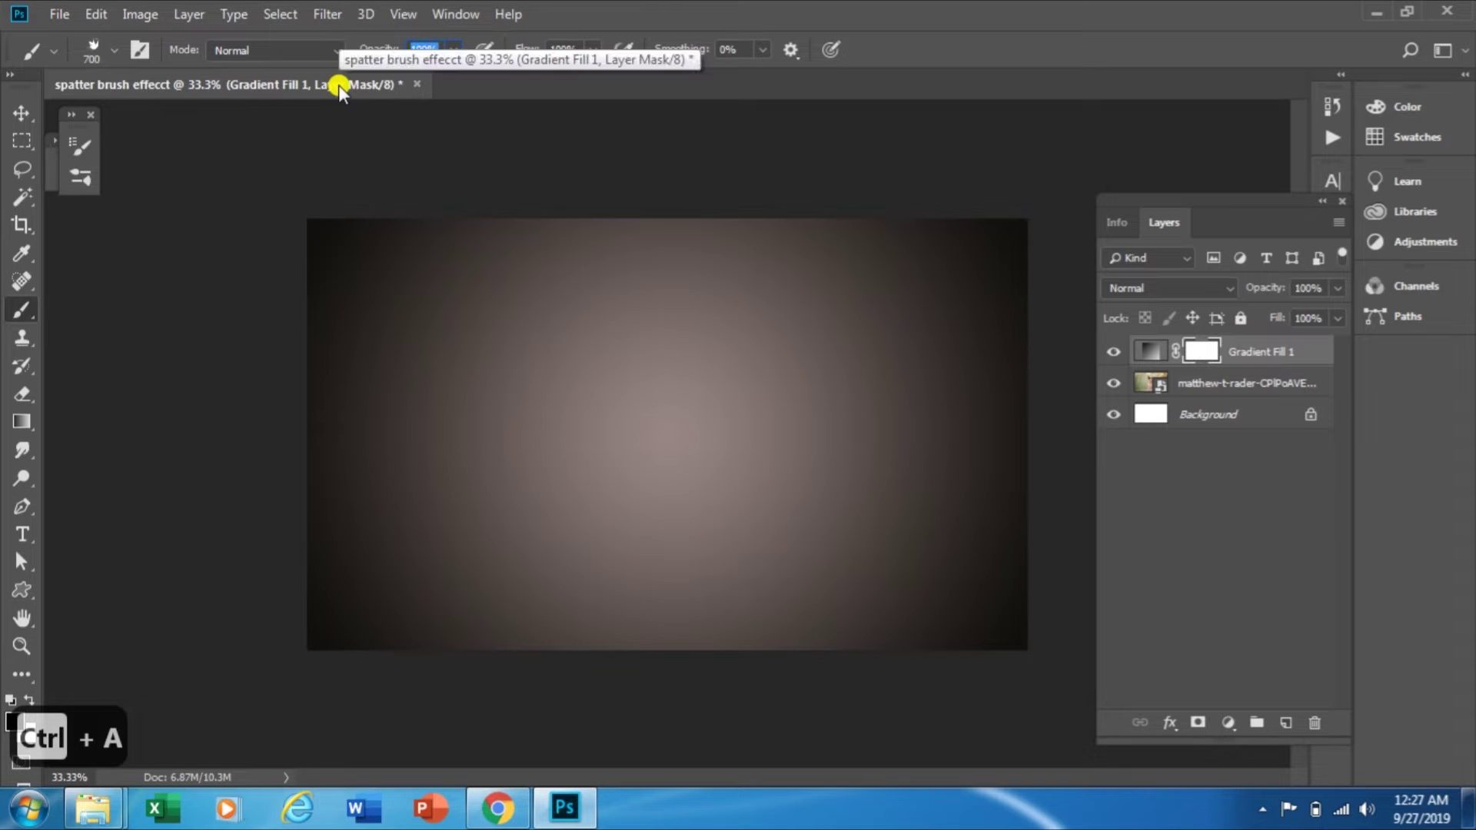
{"action": "type", "text": "50"}
Pick the 05_ink_splat brush from the spray_splatter_brush_pack_by_outlinez set and reduce its size to 64 px
{"action": "left_click", "coordinate": [454, 16]}
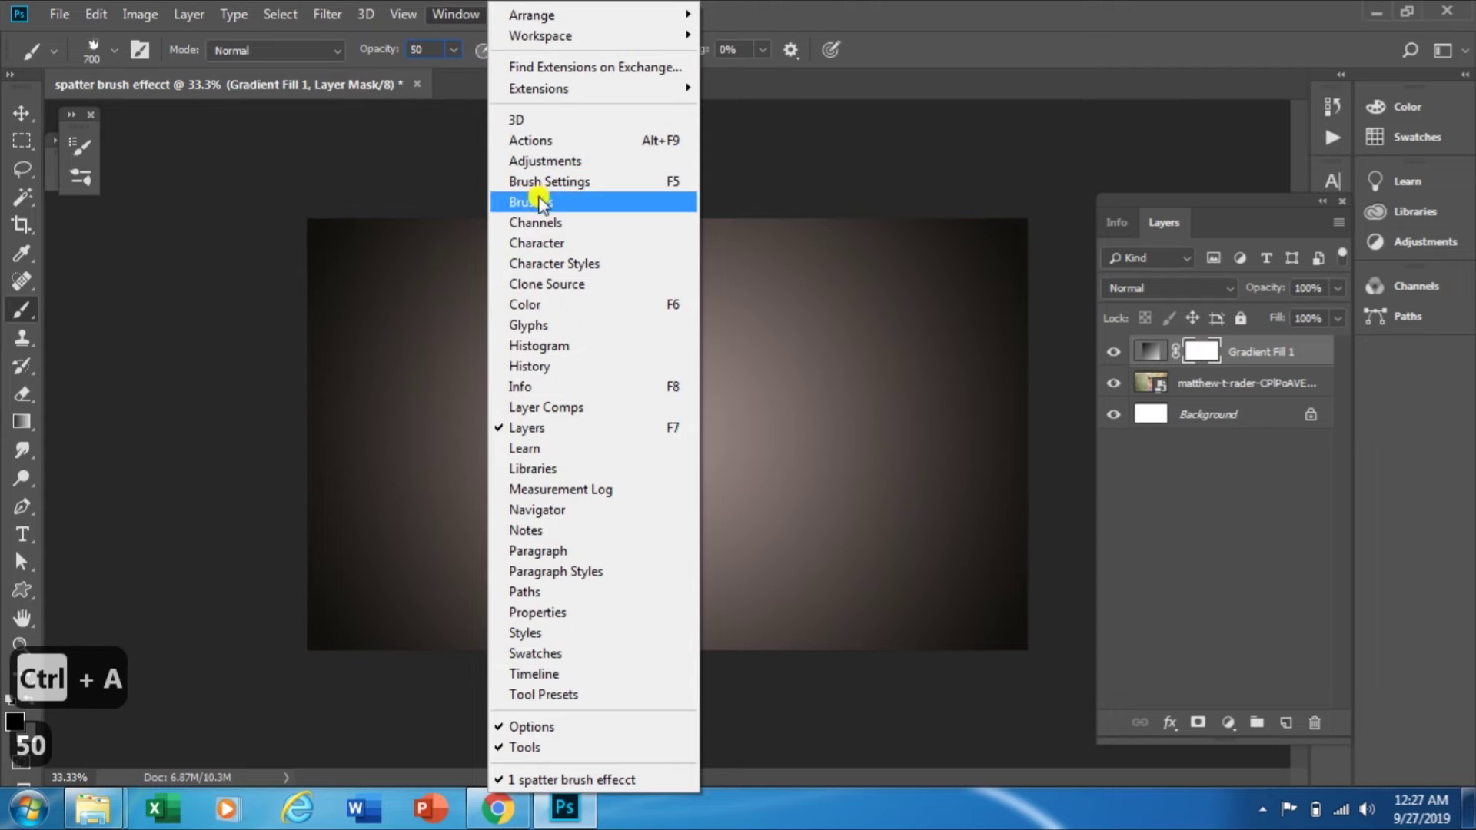
{"action": "left_click", "coordinate": [538, 202]}
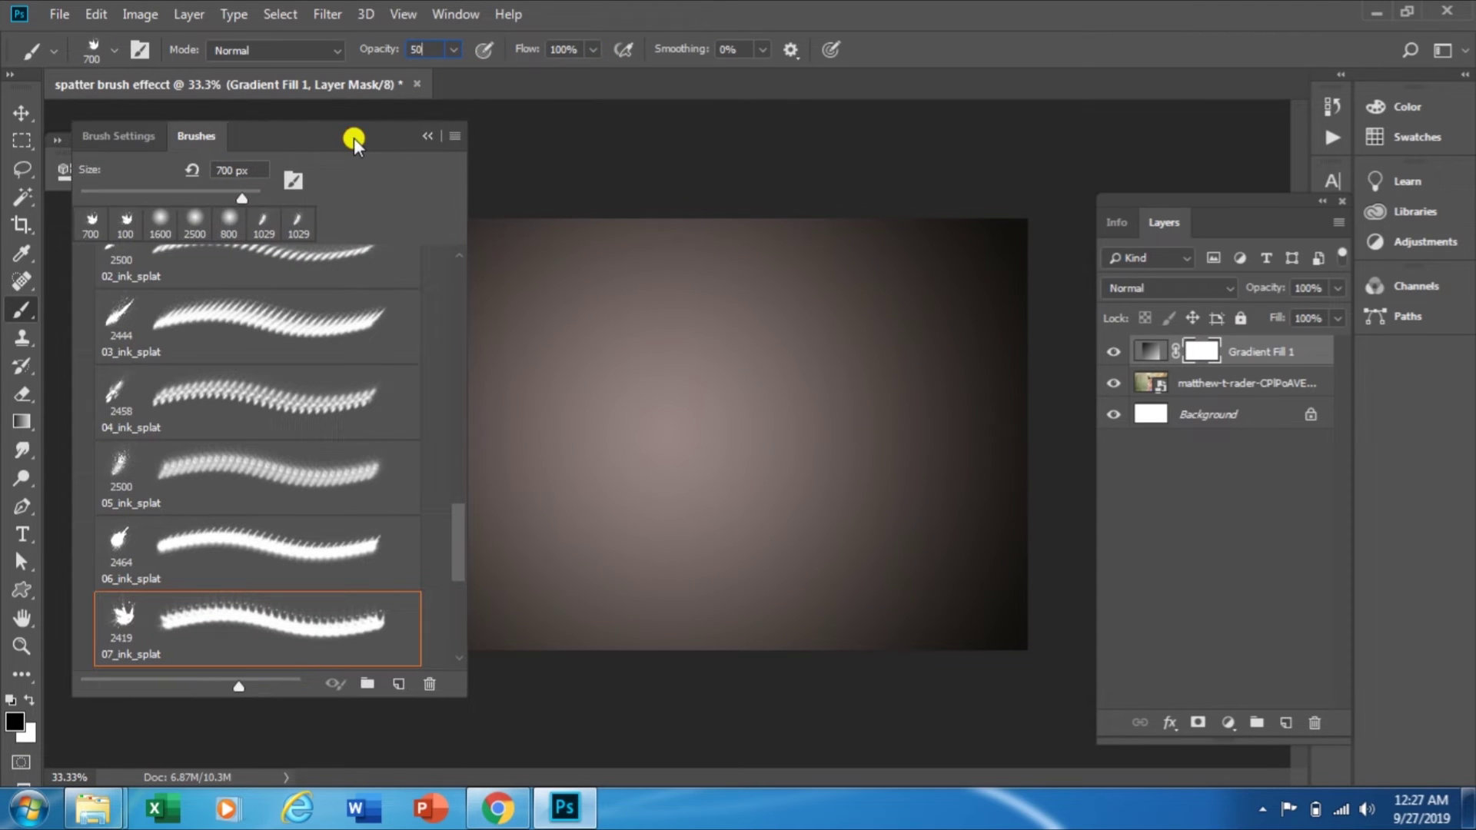
{"action": "mouse_move", "coordinate": [457, 529]}
{"action": "left_mouse_down"}
{"action": "mouse_move", "coordinate": [458, 483]}
{"action": "mouse_move", "coordinate": [466, 511]}
{"action": "left_mouse_up"}
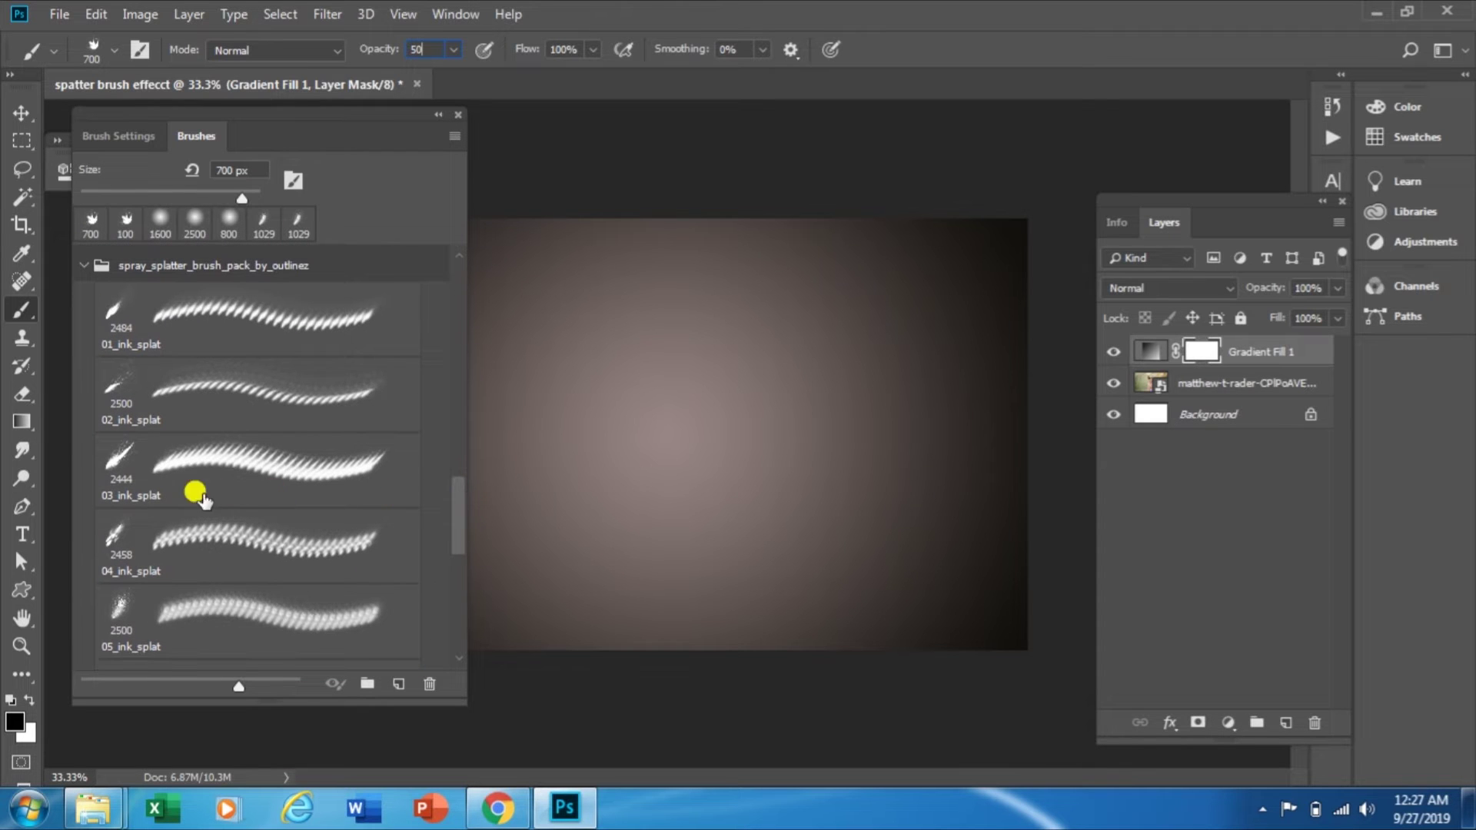
{"action": "left_click", "coordinate": [119, 613]}
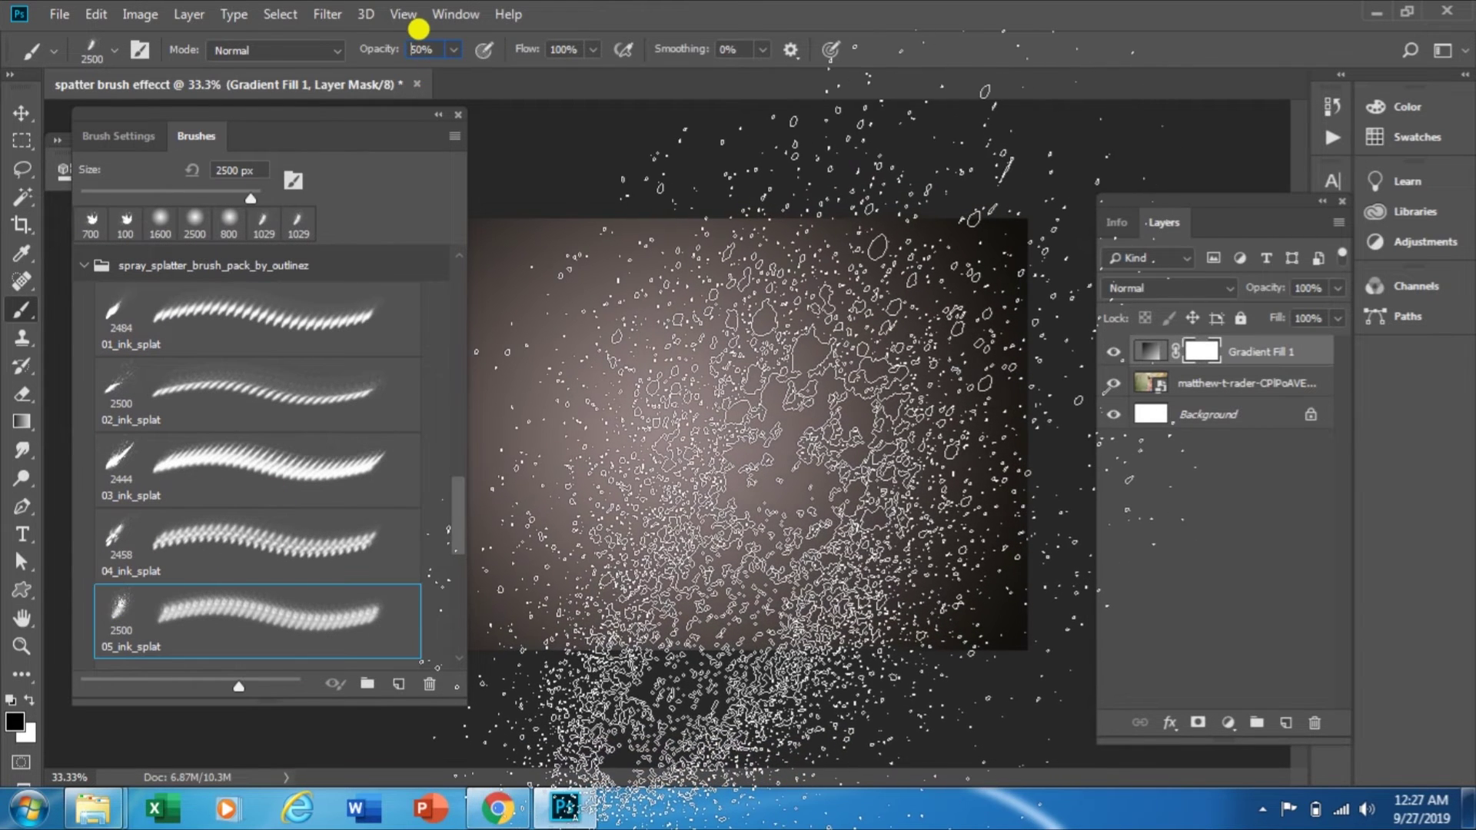
{"action": "key", "text": "bracketleft"}
{"action": "key", "text": "bracketleft"}
{"action": "key", "text": "bracketleft"}
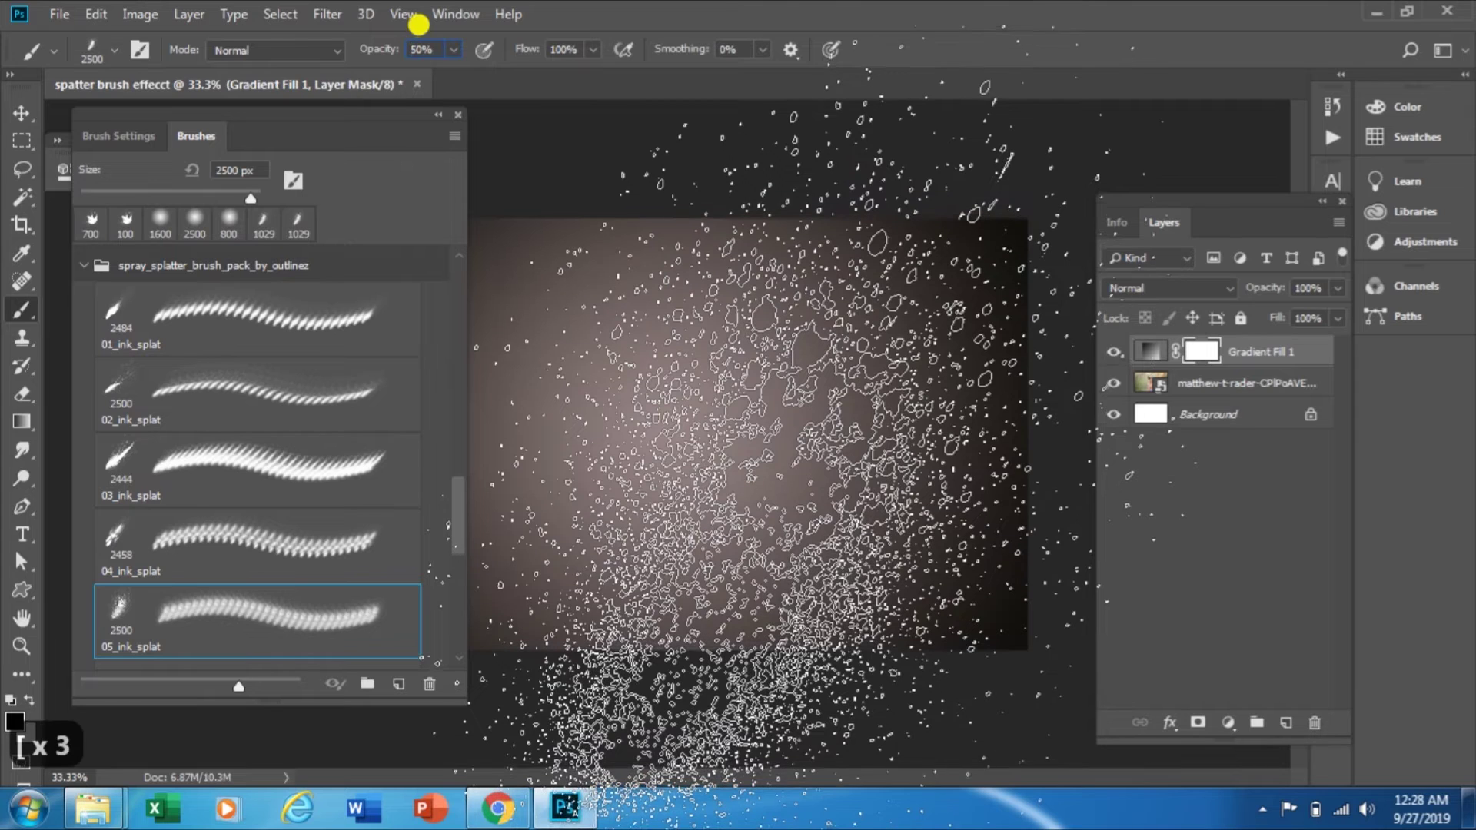
{"action": "key", "text": "bracketleft"}
{"action": "key", "text": "bracketleft"}
{"action": "key", "text": "bracketleft"}
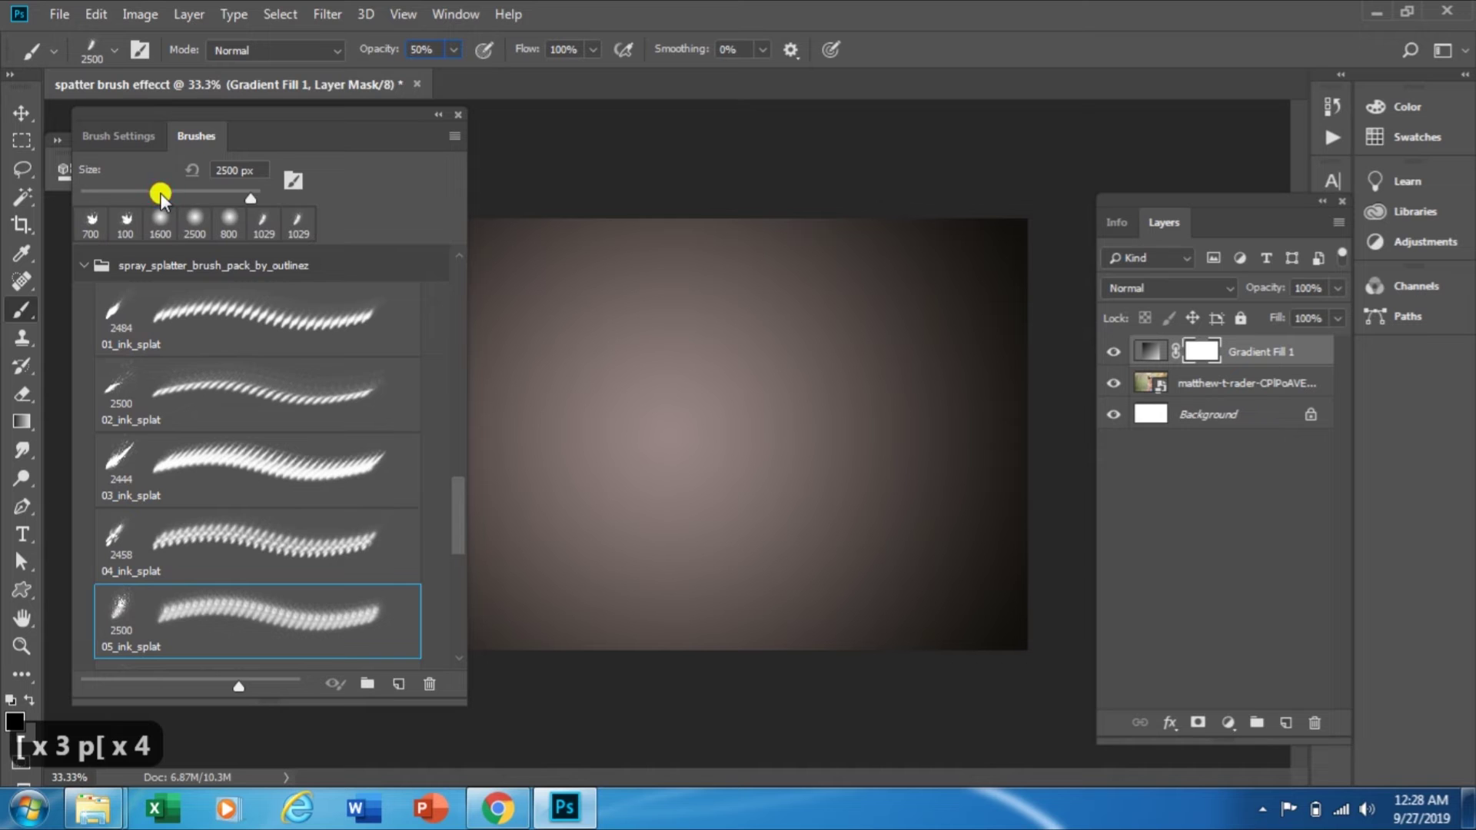
{"action": "left_click_drag", "start_coordinate": [139, 198], "coordinate": [137, 197]}
Stamp one small splat on the gradient's mask near the canvas center with the 64 px brush
{"action": "key", "text": "bracketright"}
{"action": "key", "text": "bracketright"}
{"action": "key", "text": "bracketright"}
{"action": "key", "text": "bracketright"}
{"action": "key", "text": "bracketright"}
{"action": "key", "text": "bracketright"}
{"action": "key", "text": "bracketright"}
{"action": "key", "text": "bracketright"}
{"action": "key", "text": "bracketright"}
{"action": "key", "text": "bracketright"}
{"action": "key", "text": "bracketright"}
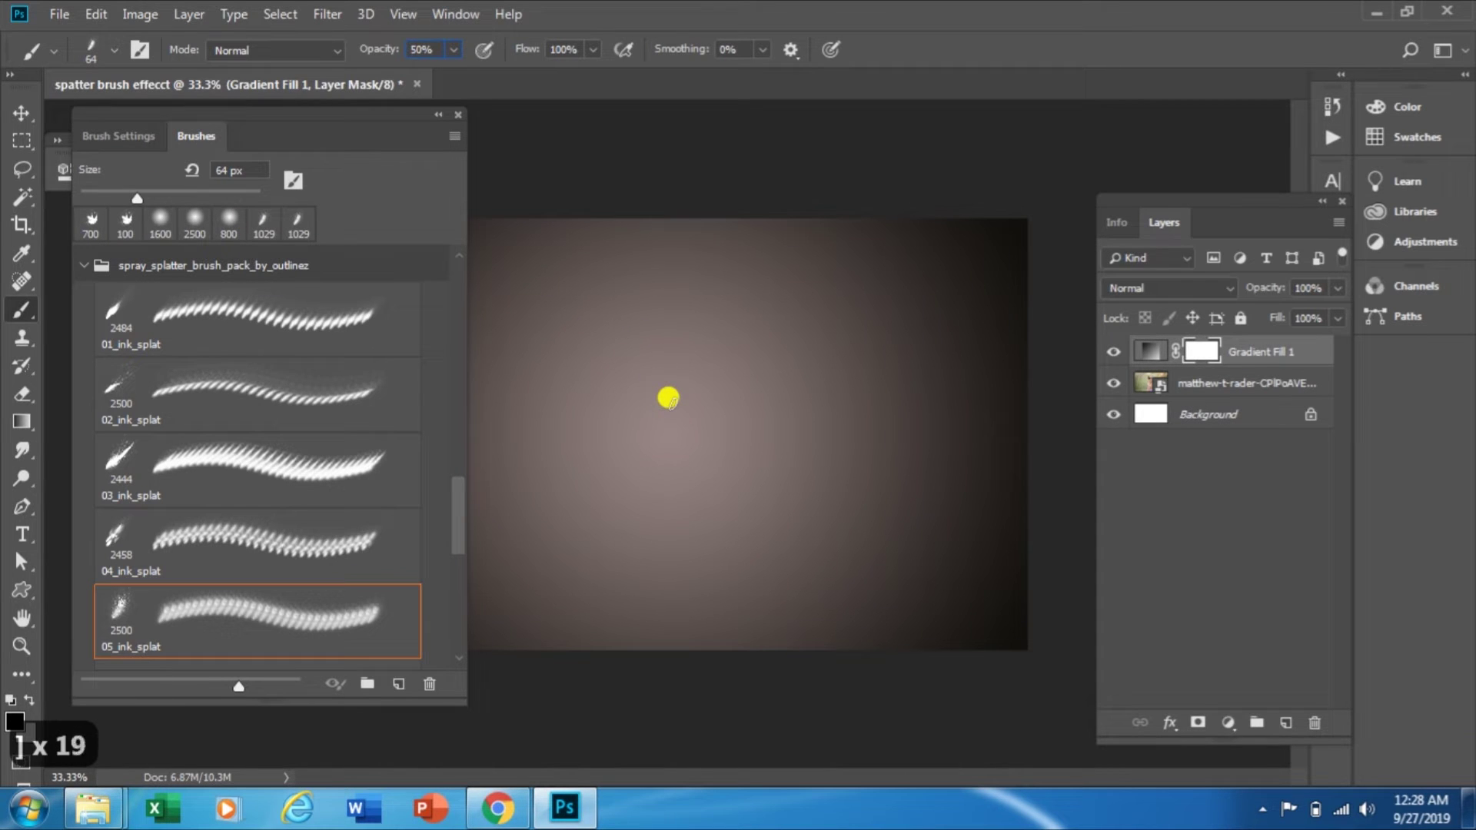
{"action": "left_click", "coordinate": [669, 397]}
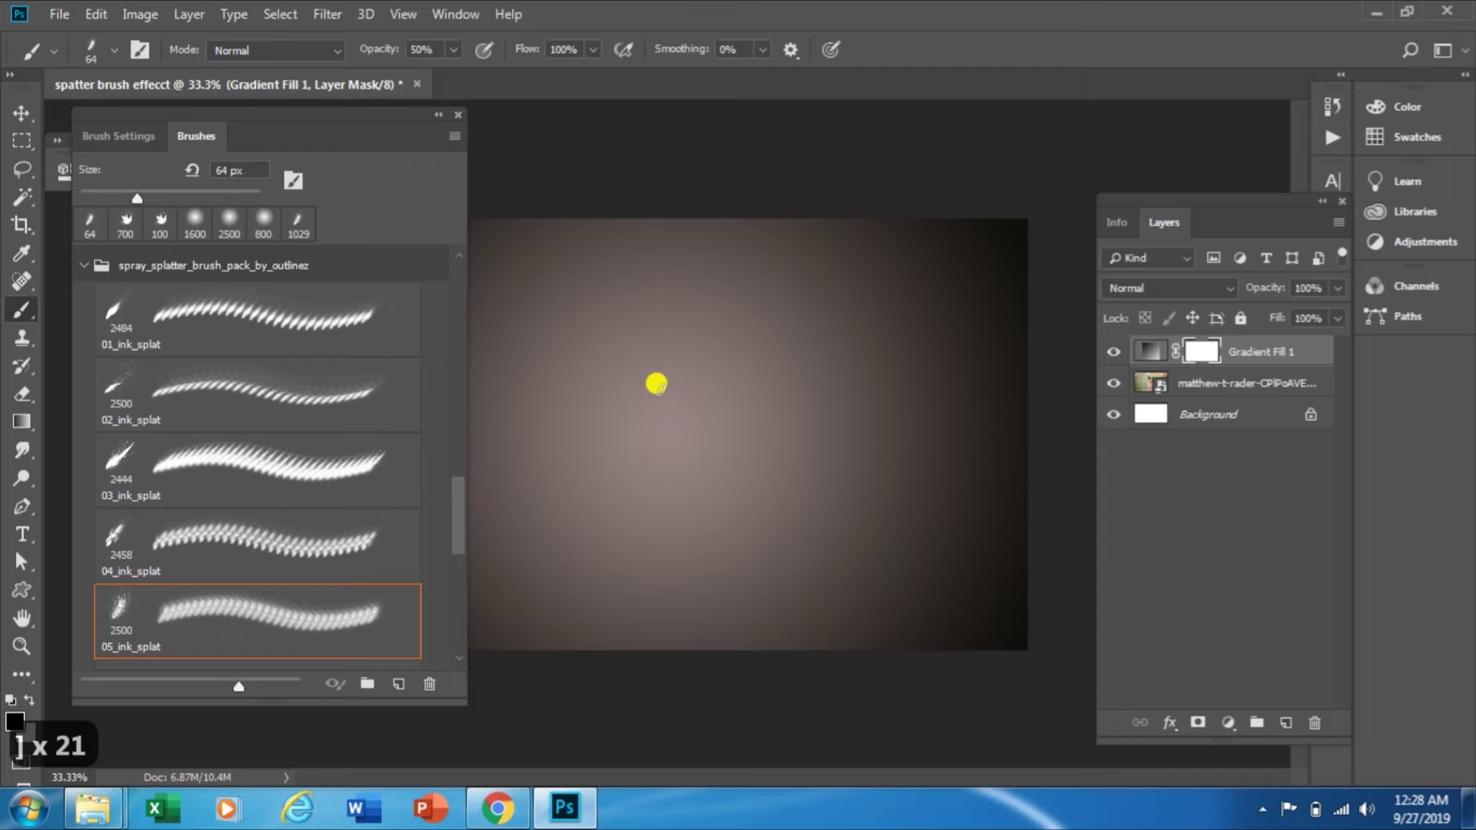
Try a diagonal stroke across the middle of the gradient's mask with the brush enlarged to 175 px
{"action": "key", "text": "bracketright"}
{"action": "key", "text": "bracketright"}
{"action": "key", "text": "bracketright"}
{"action": "key", "text": "bracketright"}
{"action": "key", "text": "bracketright"}
{"action": "key", "text": "bracketright"}
{"action": "key", "text": "bracketright"}
{"action": "key", "text": "bracketright"}
{"action": "key", "text": "bracketright"}
{"action": "key", "text": "bracketright"}
{"action": "key", "text": "bracketright"}
{"action": "key", "text": "bracketright"}
{"action": "key", "text": "bracketright"}
{"action": "key", "text": "bracketright"}
{"action": "key", "text": "bracketright"}
{"action": "key", "text": "bracketright"}
{"action": "key", "text": "bracketright"}
{"action": "key", "text": "bracketright"}
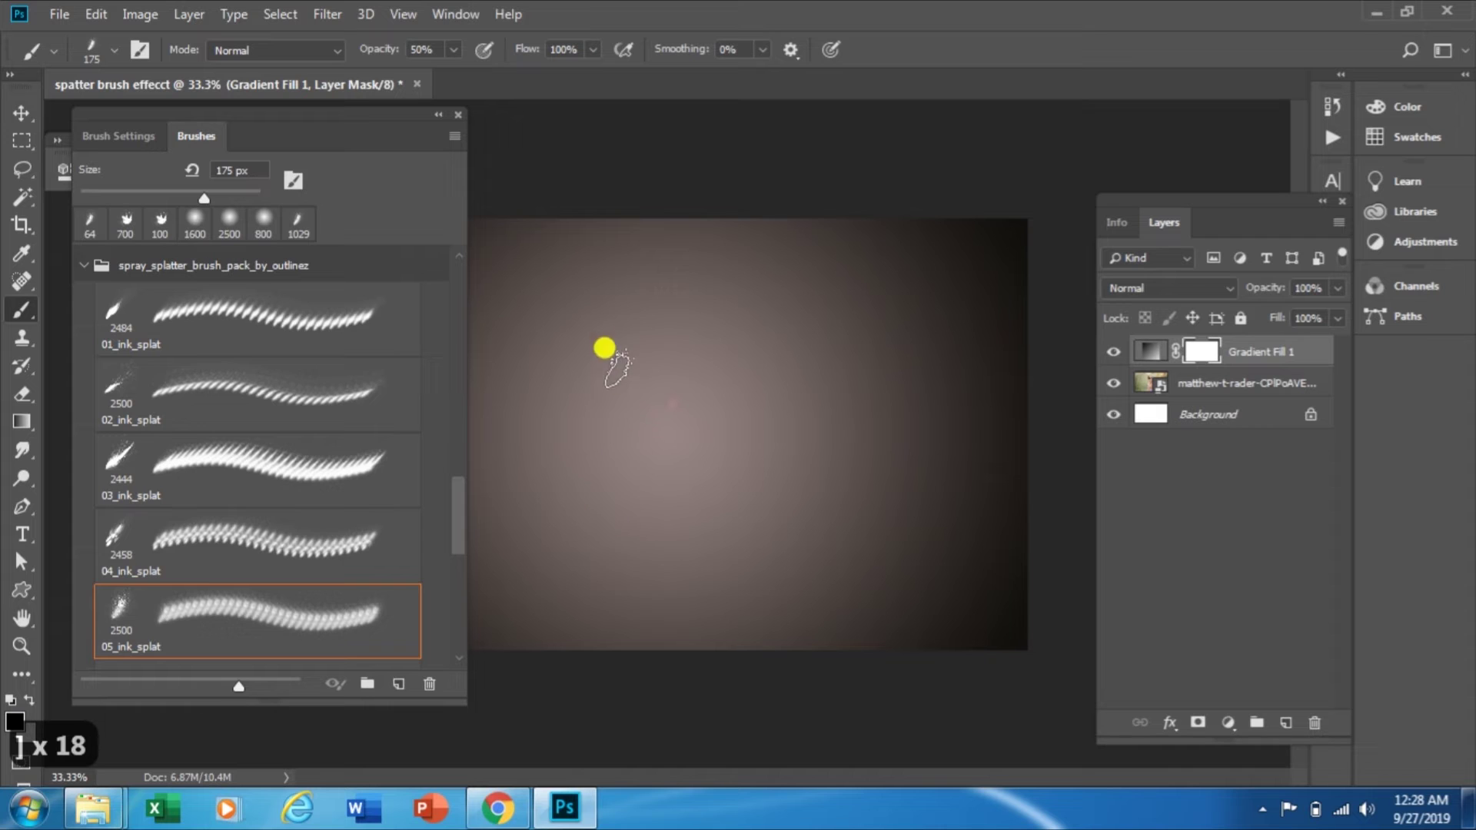
{"action": "left_click_drag", "start_coordinate": [612, 361], "coordinate": [683, 458]}
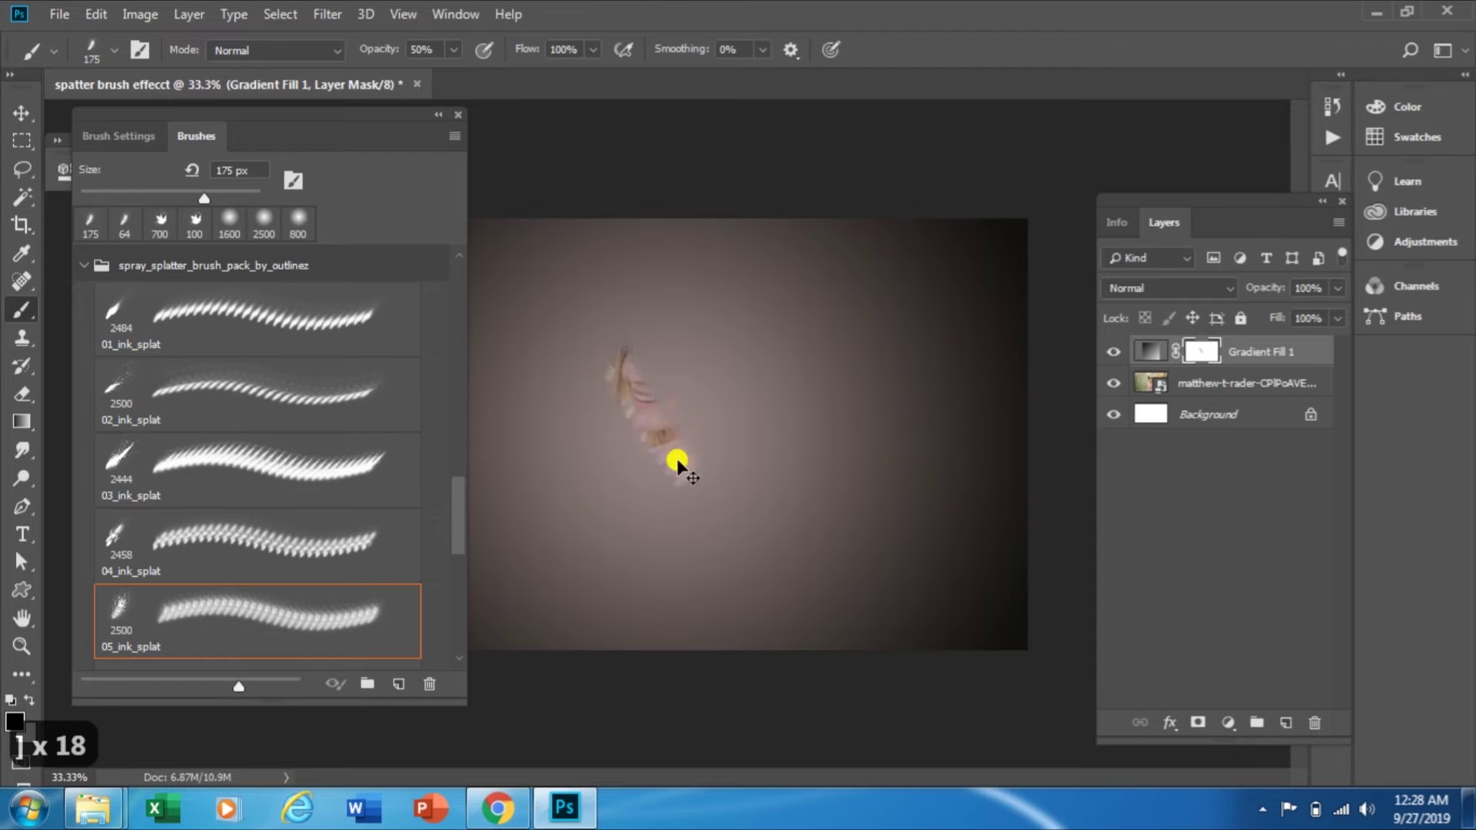
{"action": "key", "text": "ctrl+z"}
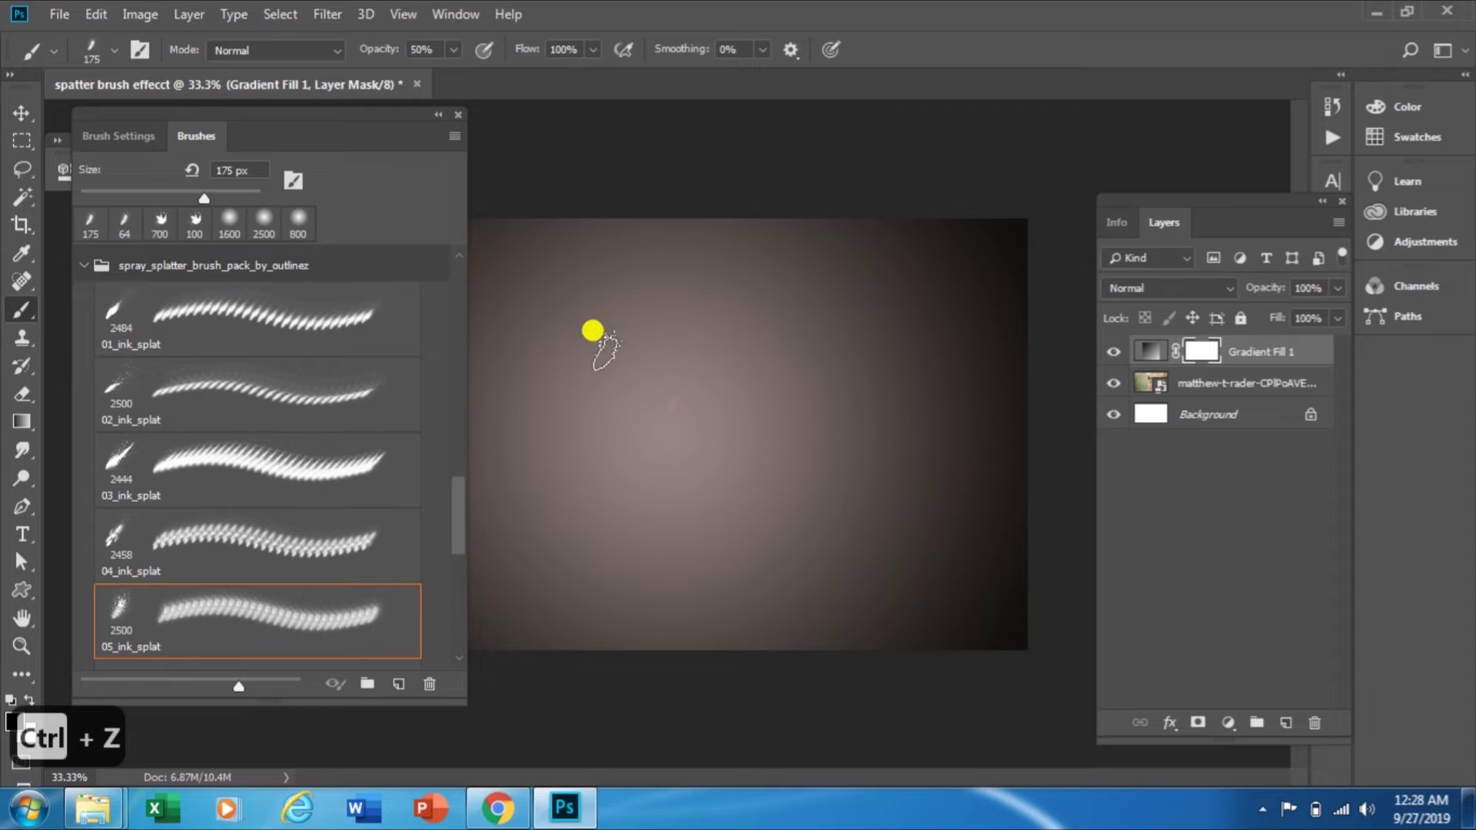
Enlarge the 05_ink_splat brush to 800 px and paint black on the gradient's mask over the woman's face and shoulder
{"action": "key", "text": "bracketright"}
{"action": "key", "text": "bracketright"}
{"action": "key", "text": "bracketright"}
{"action": "key", "text": "bracketright"}
{"action": "key", "text": "bracketright"}
{"action": "key", "text": "bracketright"}
{"action": "key", "text": "bracketright"}
{"action": "key", "text": "bracketright"}
{"action": "key", "text": "bracketright"}
{"action": "key", "text": "bracketright"}
{"action": "key", "text": "bracketright"}
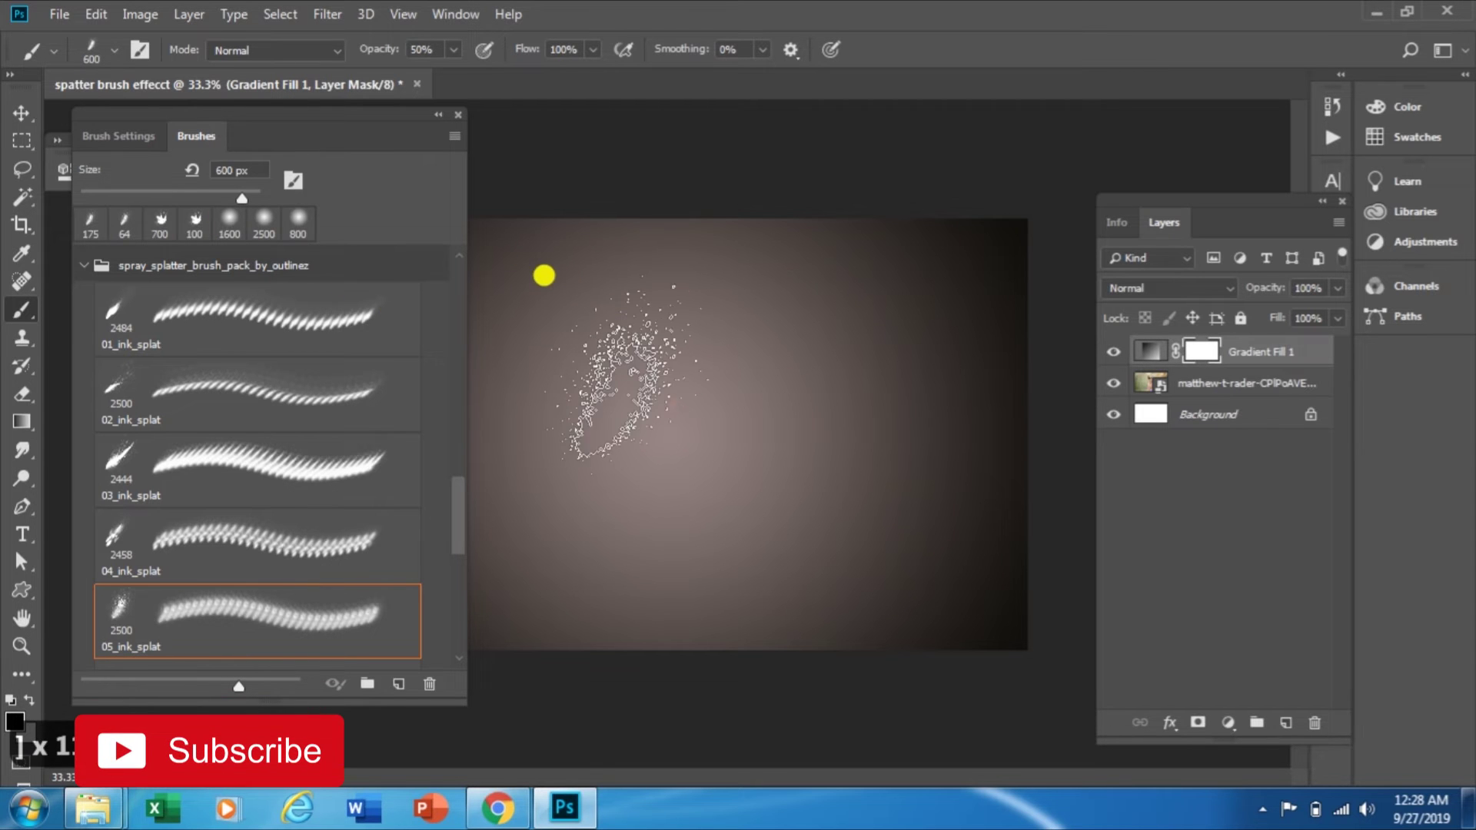
{"action": "key", "text": "bracketright"}
{"action": "key", "text": "bracketright"}
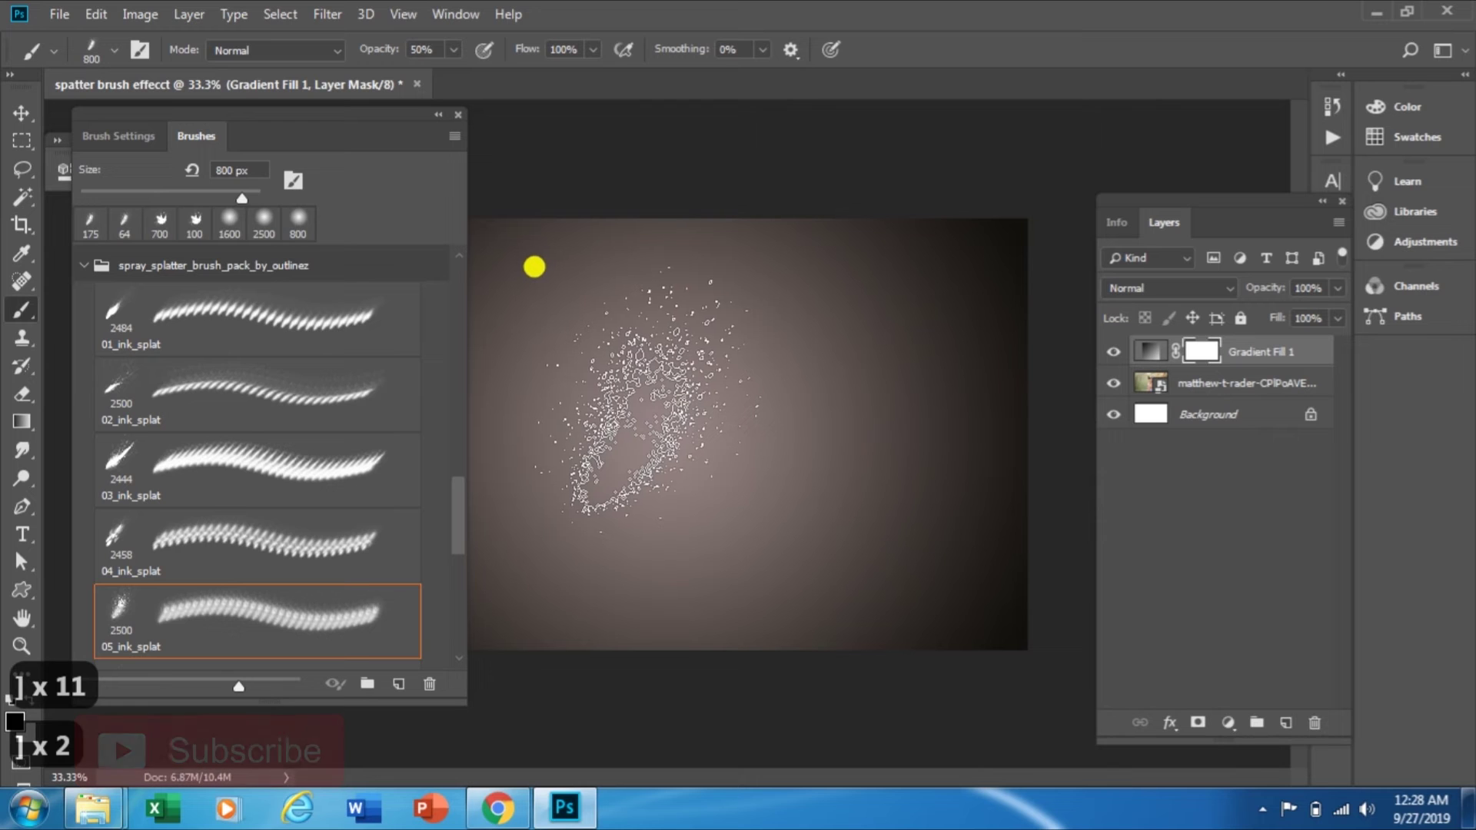
{"action": "mouse_move", "coordinate": [531, 264]}
{"action": "left_mouse_down"}
{"action": "mouse_move", "coordinate": [546, 357]}
{"action": "mouse_move", "coordinate": [565, 361]}
{"action": "mouse_move", "coordinate": [567, 326]}
{"action": "left_mouse_up"}
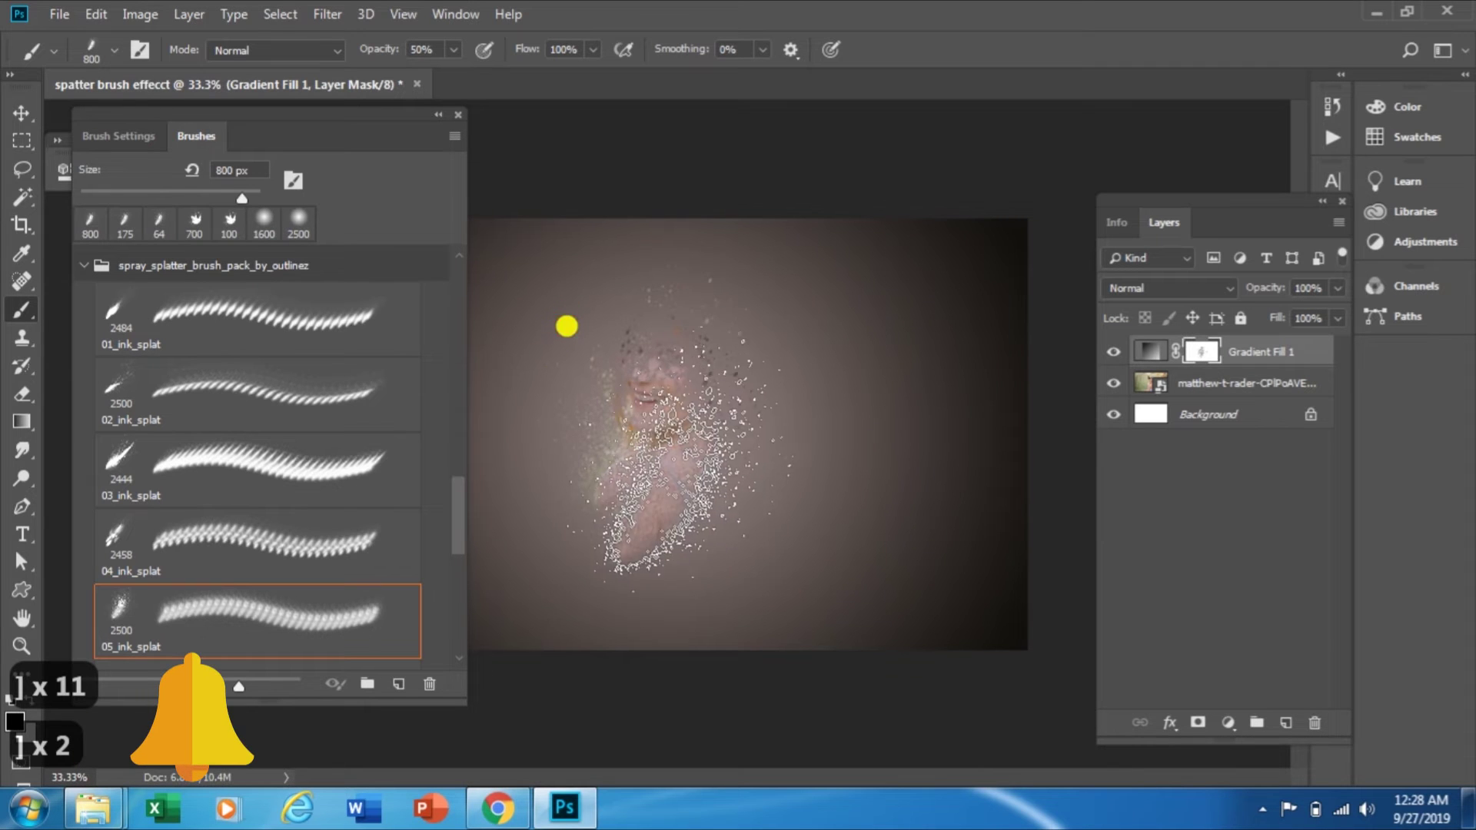
Switch to the 06_ink_splat brush, reduce it to 1000 px and stamp it on the mask over the woman's face
{"action": "left_click_drag", "start_coordinate": [453, 509], "coordinate": [458, 551]}
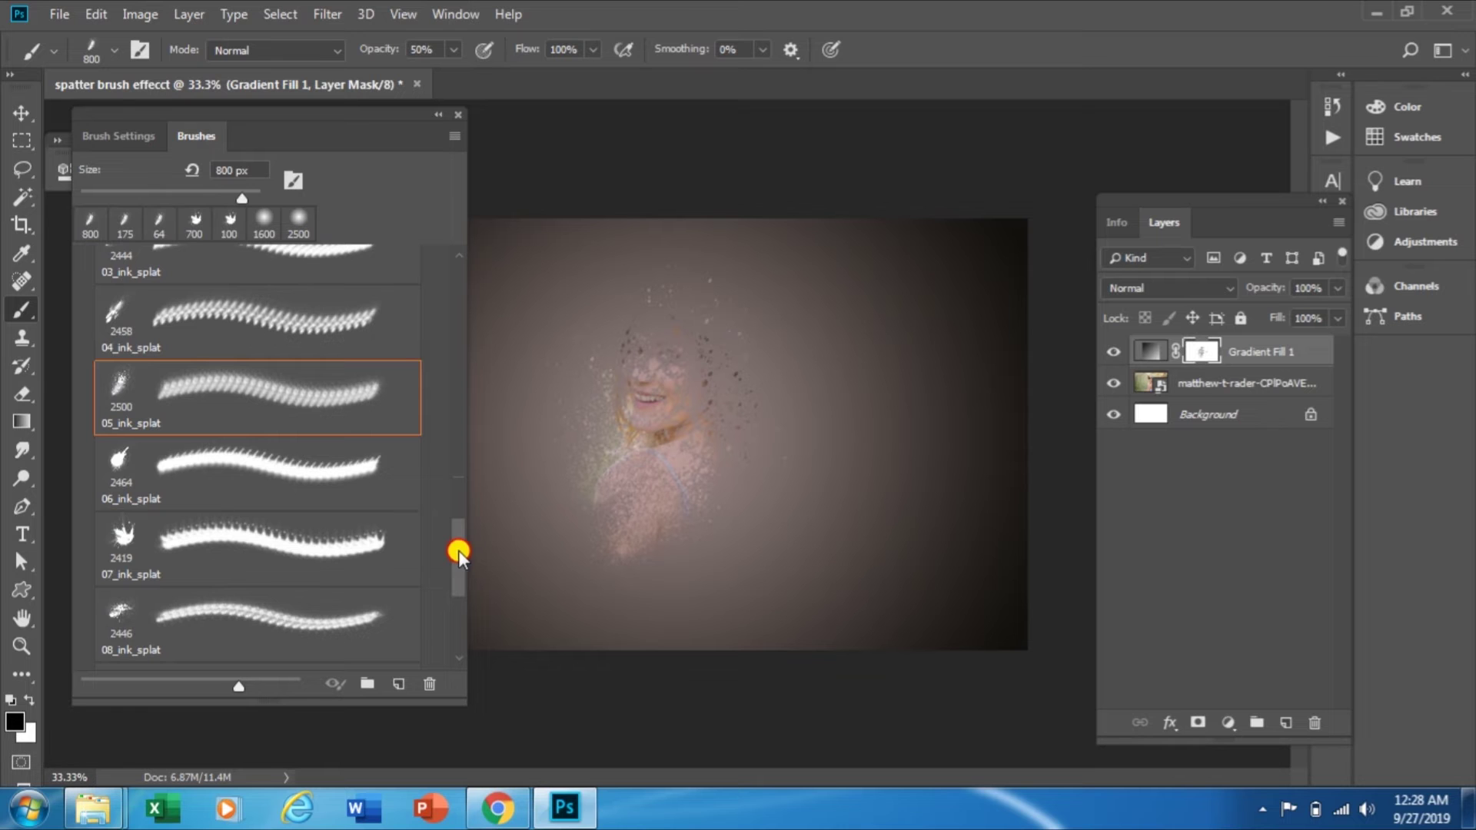
{"action": "left_click", "coordinate": [273, 459]}
{"action": "key", "text": "bracketleft"}
{"action": "key", "text": "bracketleft"}
{"action": "key", "text": "bracketleft"}
{"action": "key", "text": "bracketleft"}
{"action": "key", "text": "bracketleft"}
{"action": "key", "text": "bracketleft"}
{"action": "key", "text": "bracketleft"}
{"action": "key", "text": "bracketleft"}
{"action": "key", "text": "bracketleft"}
{"action": "key", "text": "bracketleft"}
{"action": "key", "text": "bracketleft"}
{"action": "key", "text": "bracketleft"}
{"action": "key", "text": "bracketleft"}
{"action": "key", "text": "bracketleft"}
{"action": "key", "text": "bracketleft"}
{"action": "key", "text": "bracketleft"}
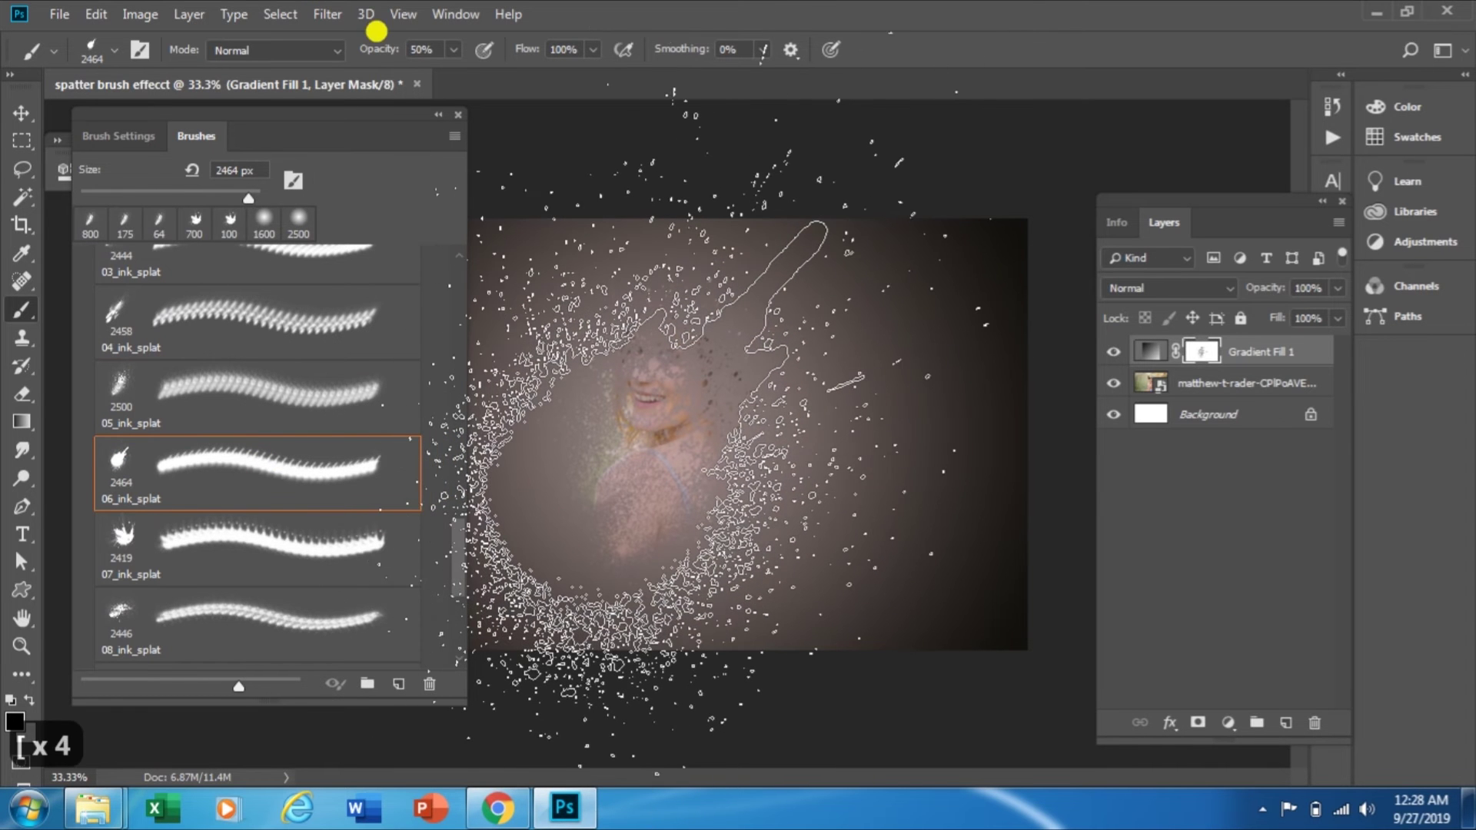
{"action": "key", "text": "bracketleft"}
{"action": "key", "text": "bracketleft"}
{"action": "key", "text": "bracketleft"}
{"action": "left_click", "coordinate": [552, 231]}
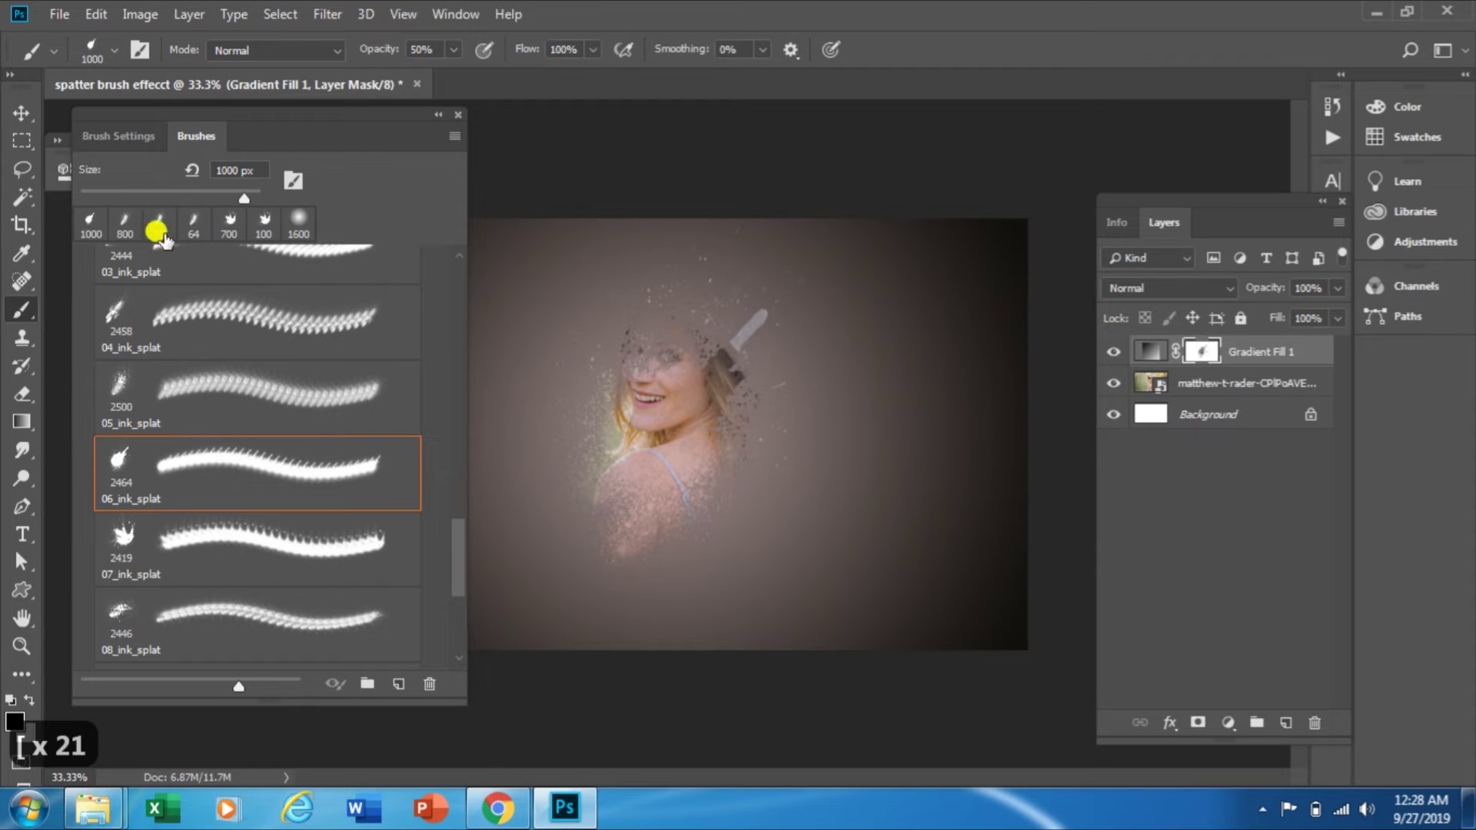
Rotate the brush tip to -128° and stamp the mask over the woman's hat, hair and shoulder
{"action": "left_click", "coordinate": [138, 136]}
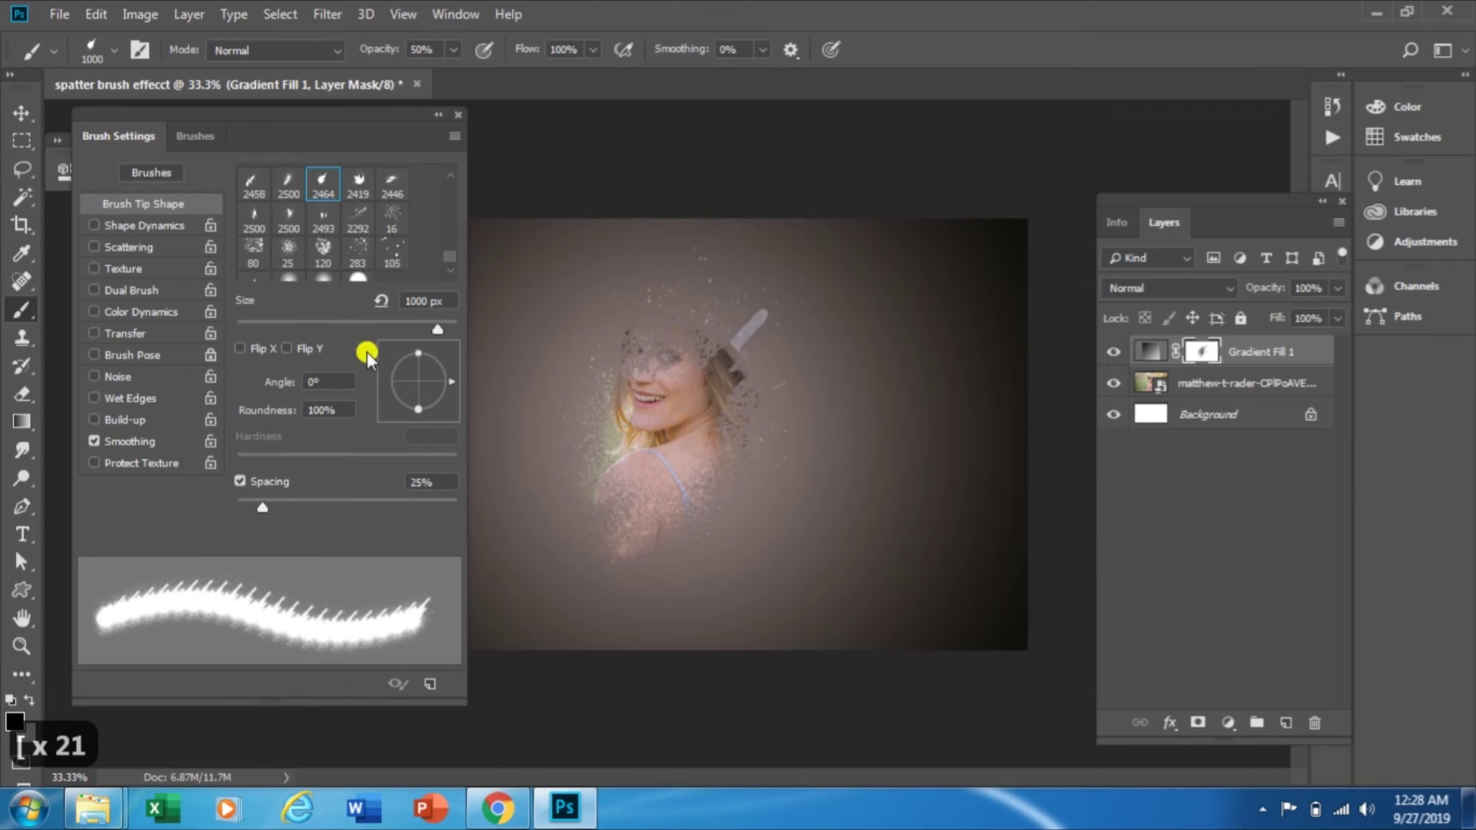
{"action": "left_click_drag", "start_coordinate": [445, 383], "coordinate": [394, 415]}
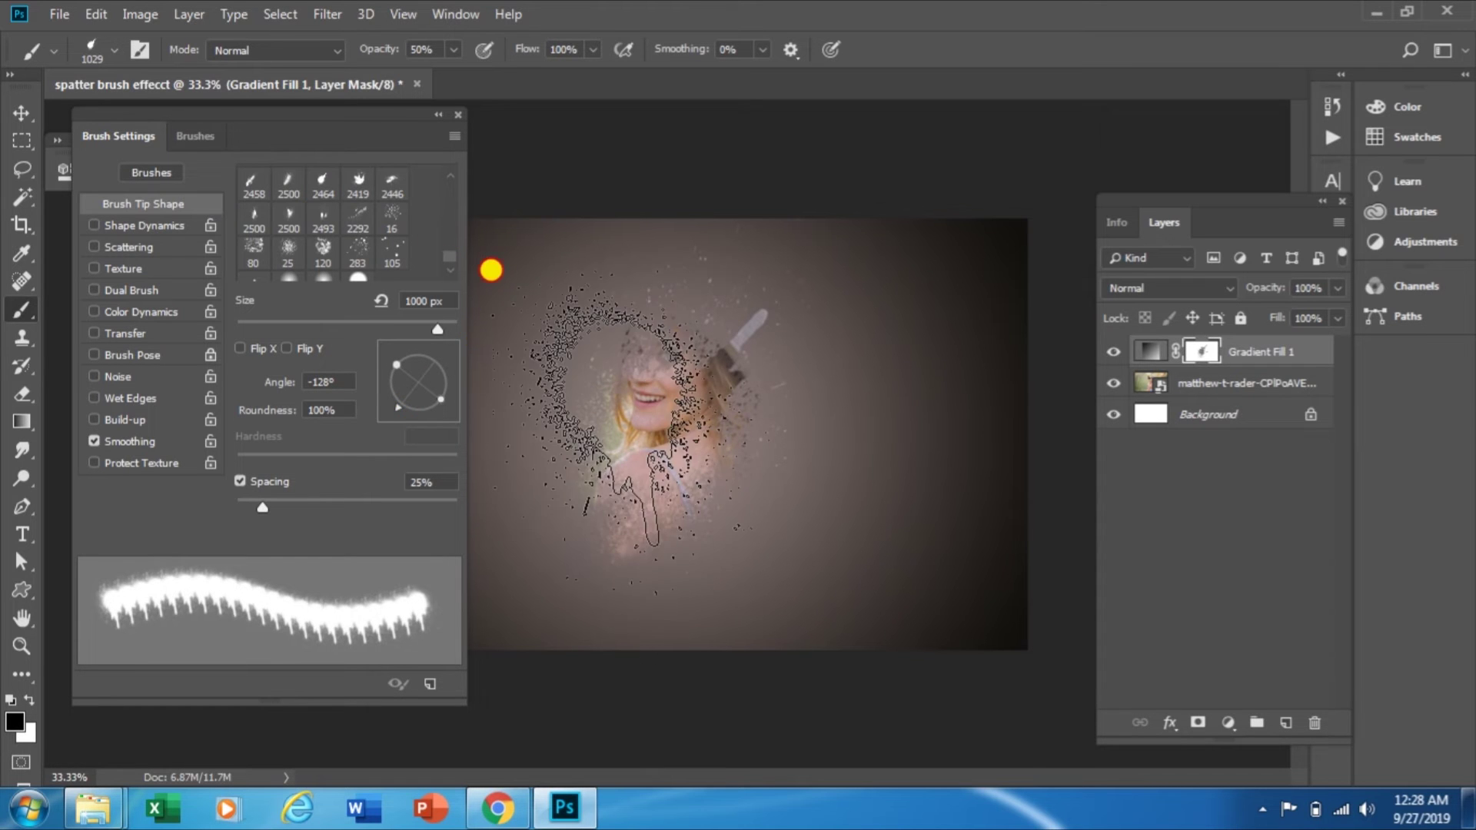
{"action": "left_click", "coordinate": [490, 273]}
{"action": "left_click", "coordinate": [585, 437]}
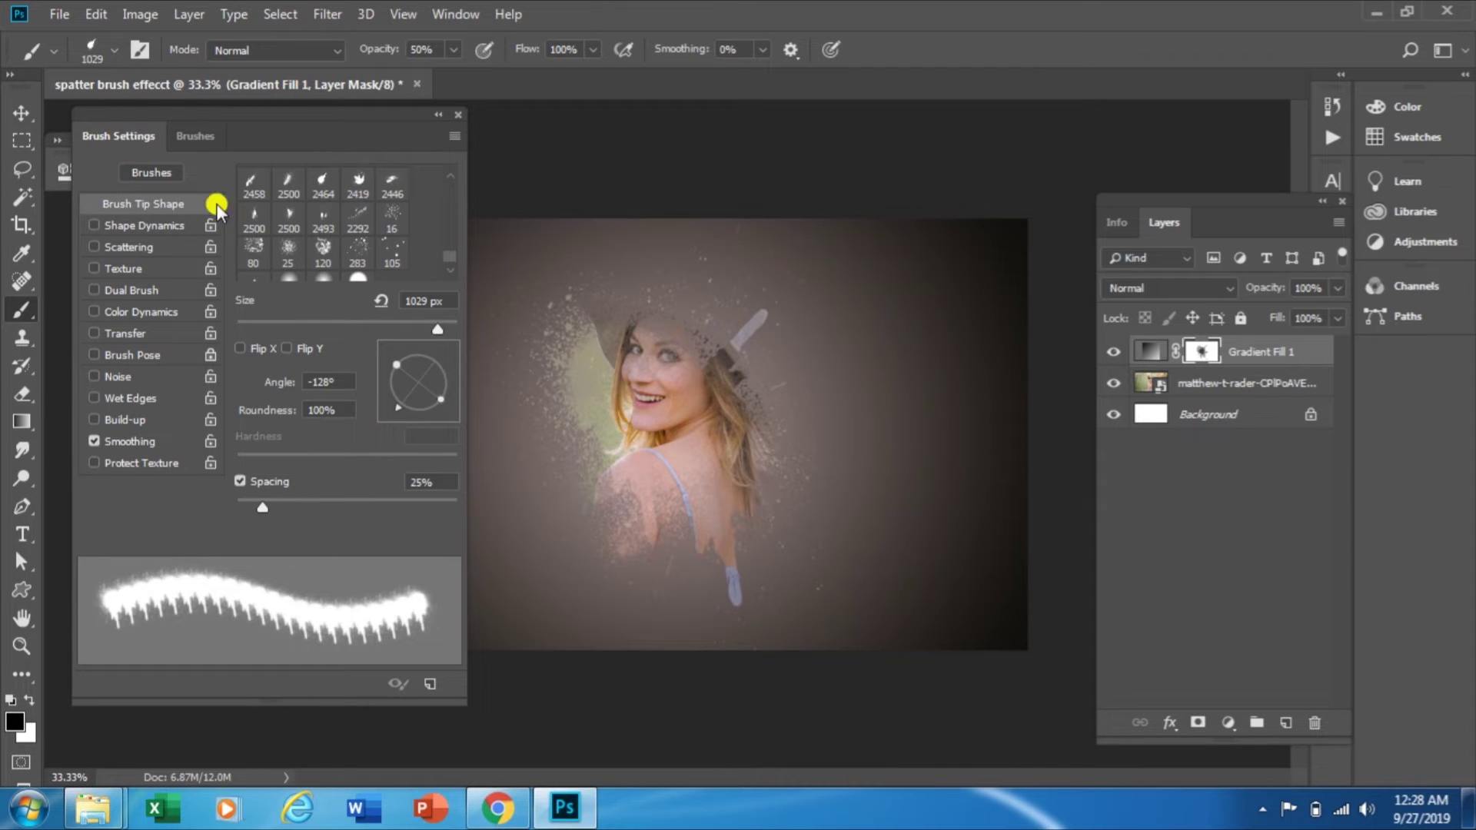
Select the 2.jpg brush from the Grungy Watercolor set, reduce it to 1200 px and stamp the gradient's mask over the woman's hat and hair
{"action": "left_click", "coordinate": [196, 136]}
{"action": "left_click_drag", "start_coordinate": [451, 549], "coordinate": [445, 344]}
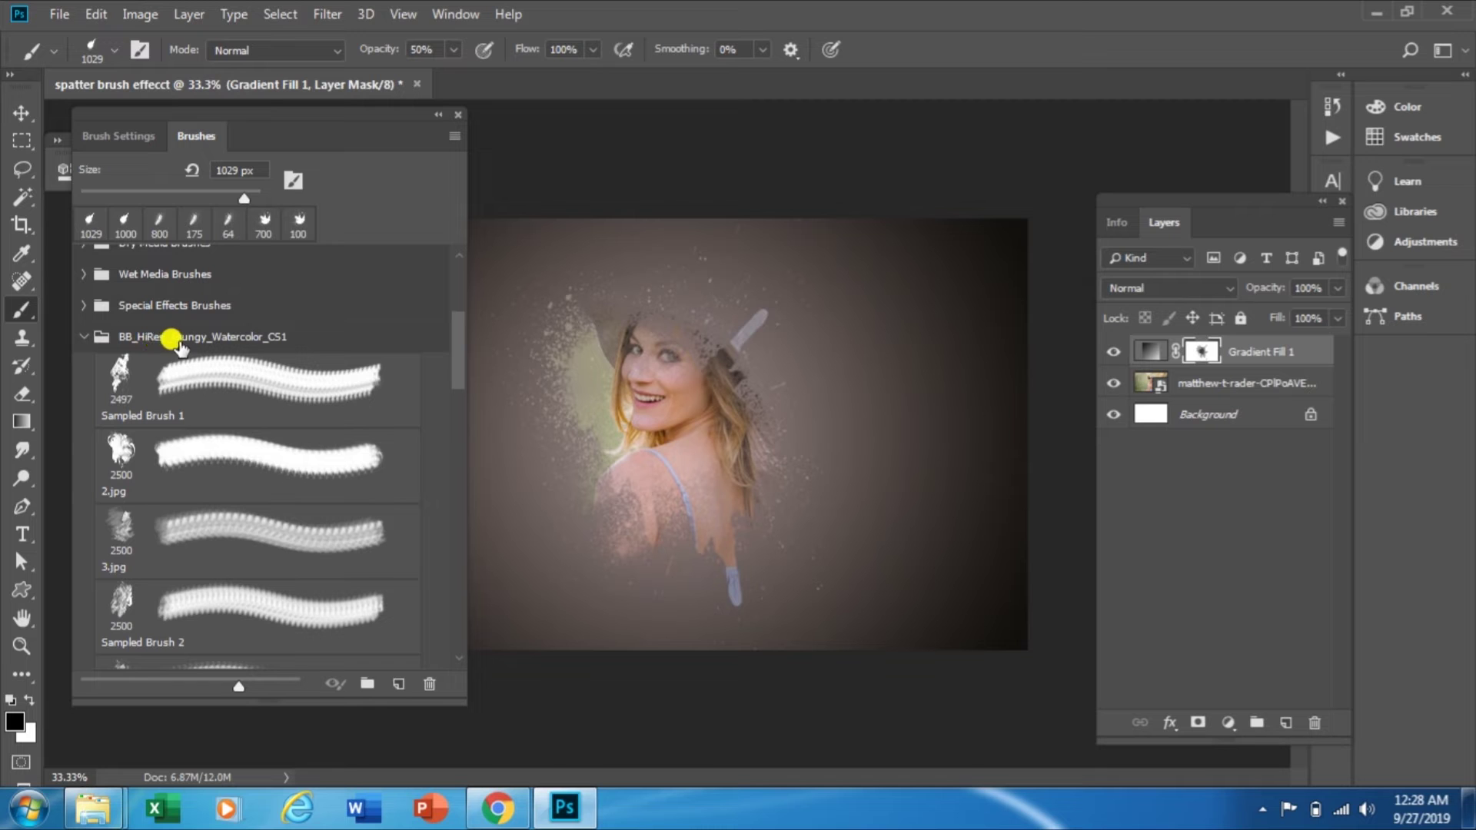
{"action": "left_click", "coordinate": [121, 454]}
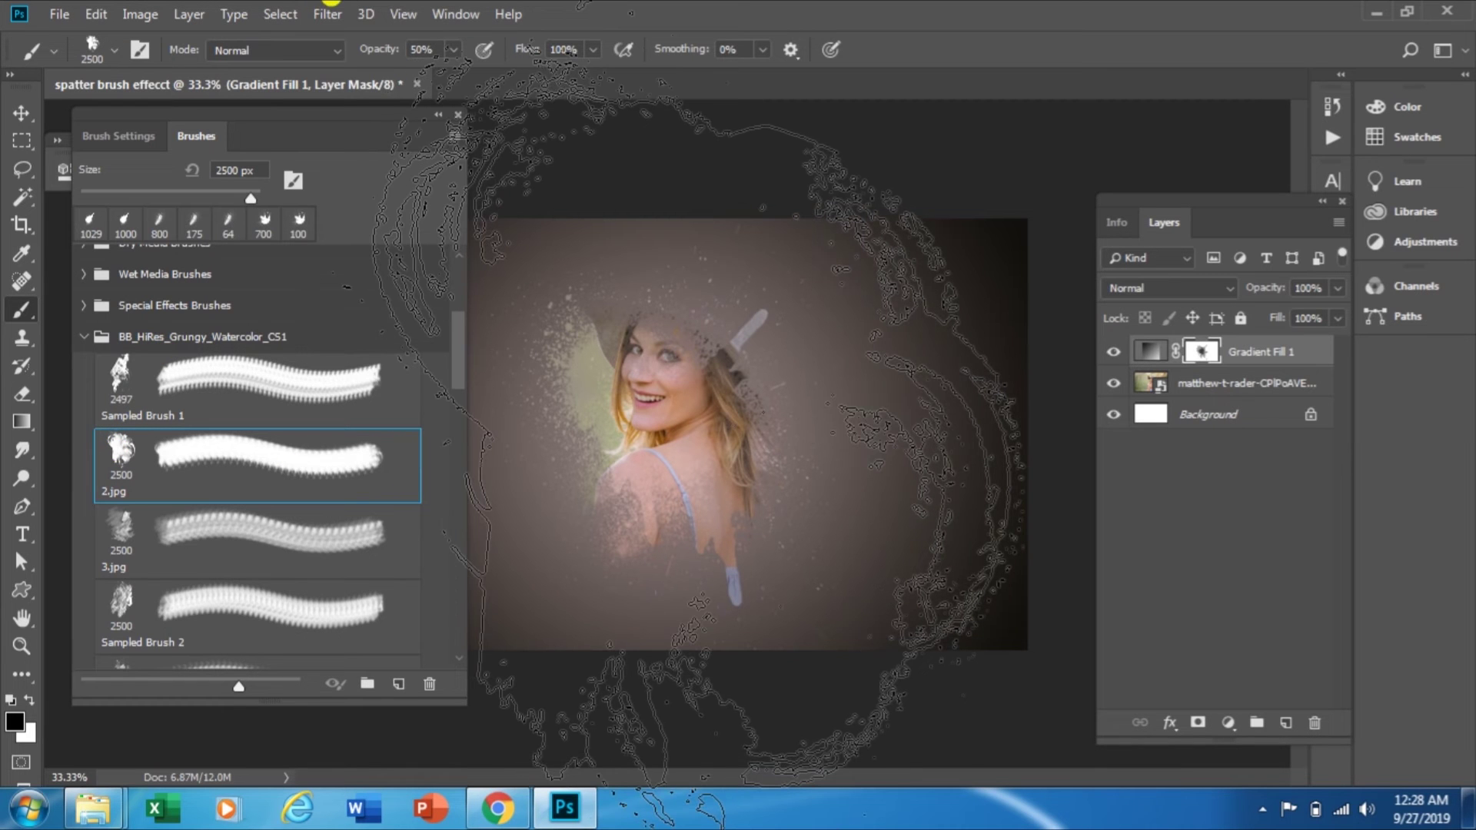
{"action": "key", "text": "bracketleft"}
{"action": "key", "text": "bracketleft"}
{"action": "key", "text": "bracketleft"}
{"action": "key", "text": "bracketleft"}
{"action": "key", "text": "bracketleft"}
{"action": "key", "text": "bracketleft"}
{"action": "key", "text": "bracketleft"}
{"action": "key", "text": "bracketleft"}
{"action": "key", "text": "bracketleft"}
{"action": "key", "text": "bracketleft"}
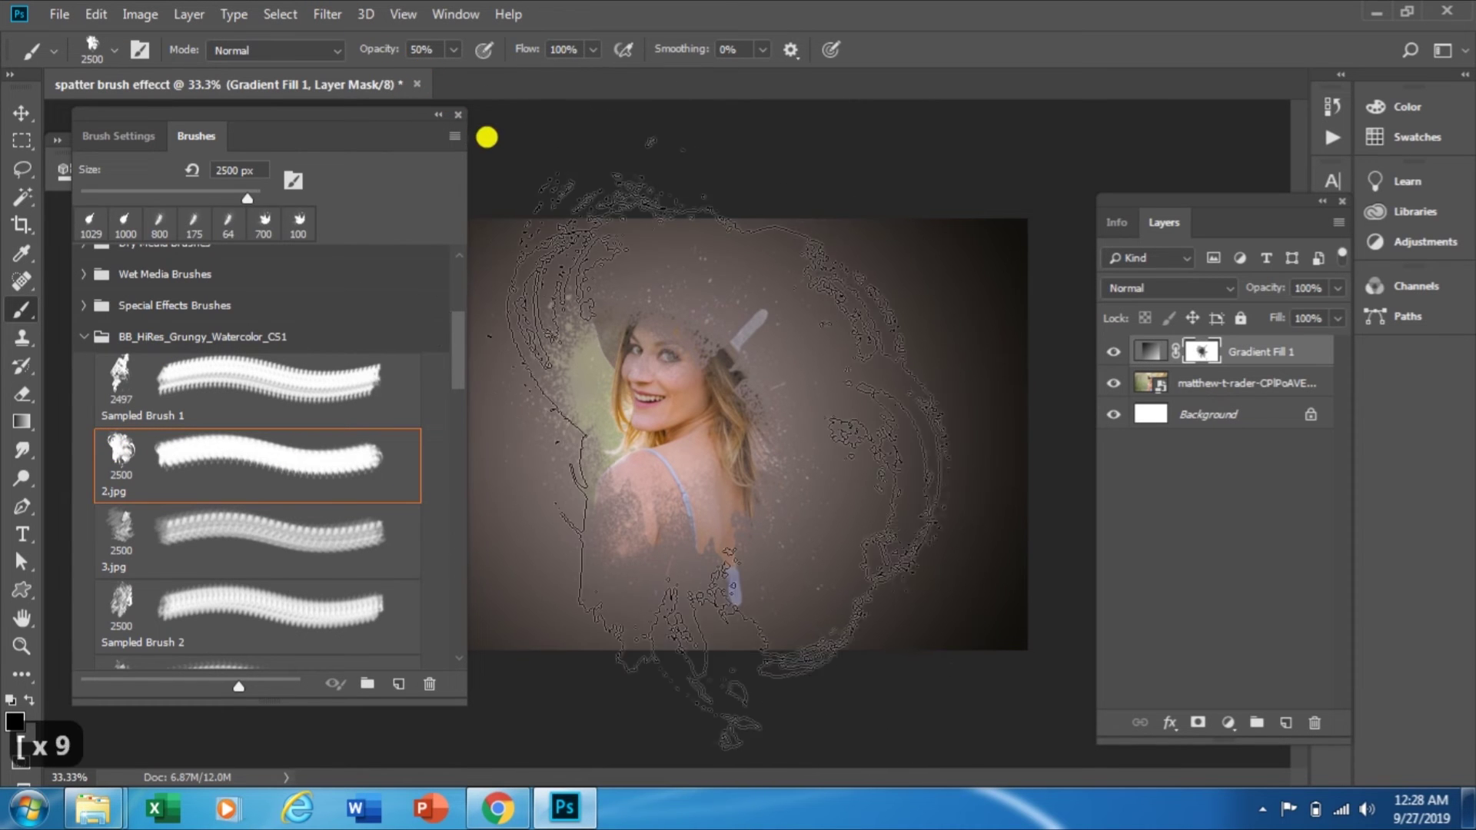
{"action": "key", "text": "bracketleft"}
{"action": "key", "text": "bracketleft"}
{"action": "left_click", "coordinate": [652, 339]}
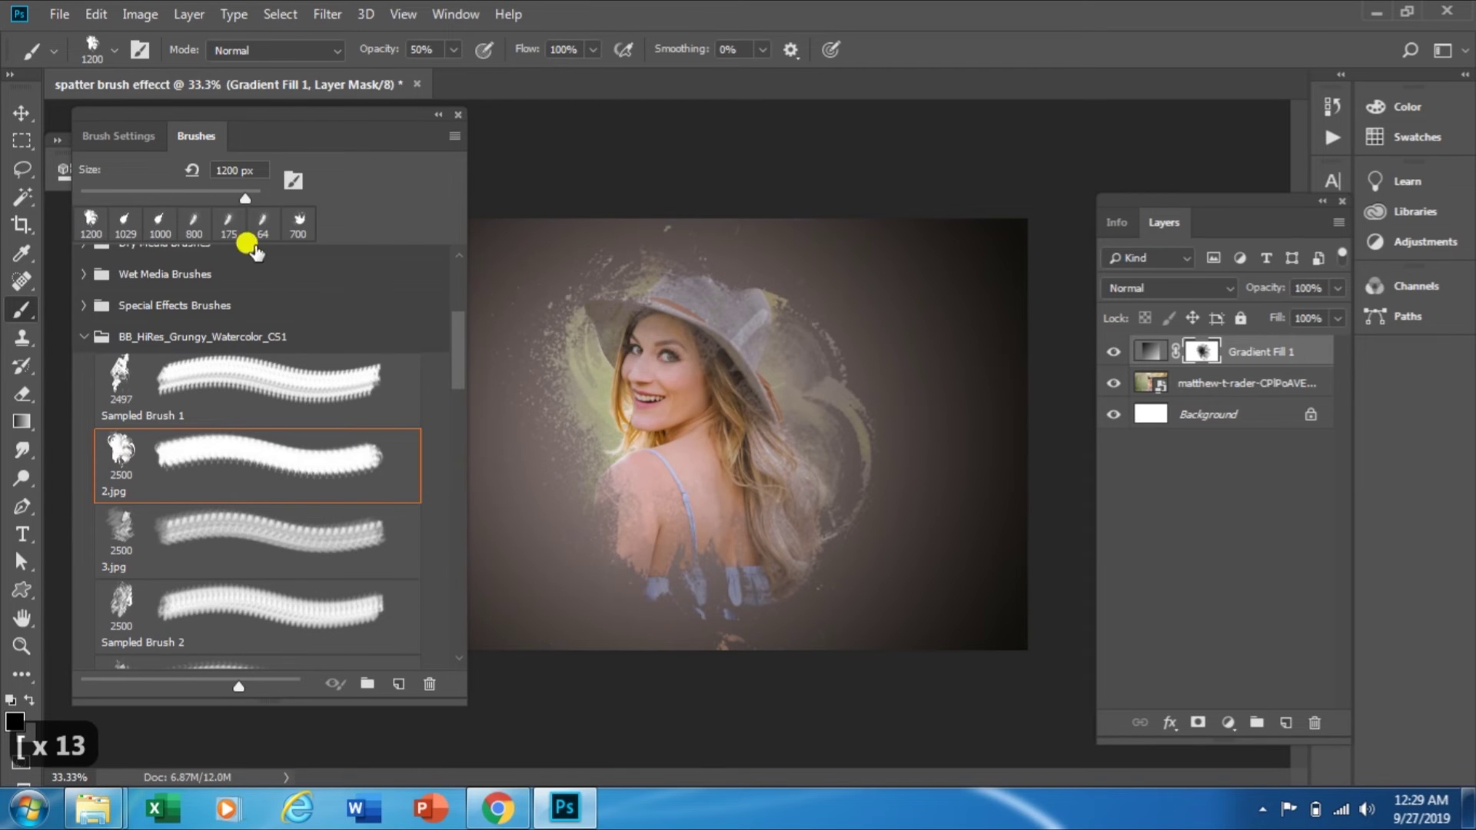
Rotate the brush tip to 139° and try a 1400 px stamp on the mask over the woman's hat and face
{"action": "left_click_drag", "start_coordinate": [454, 381], "coordinate": [440, 359]}
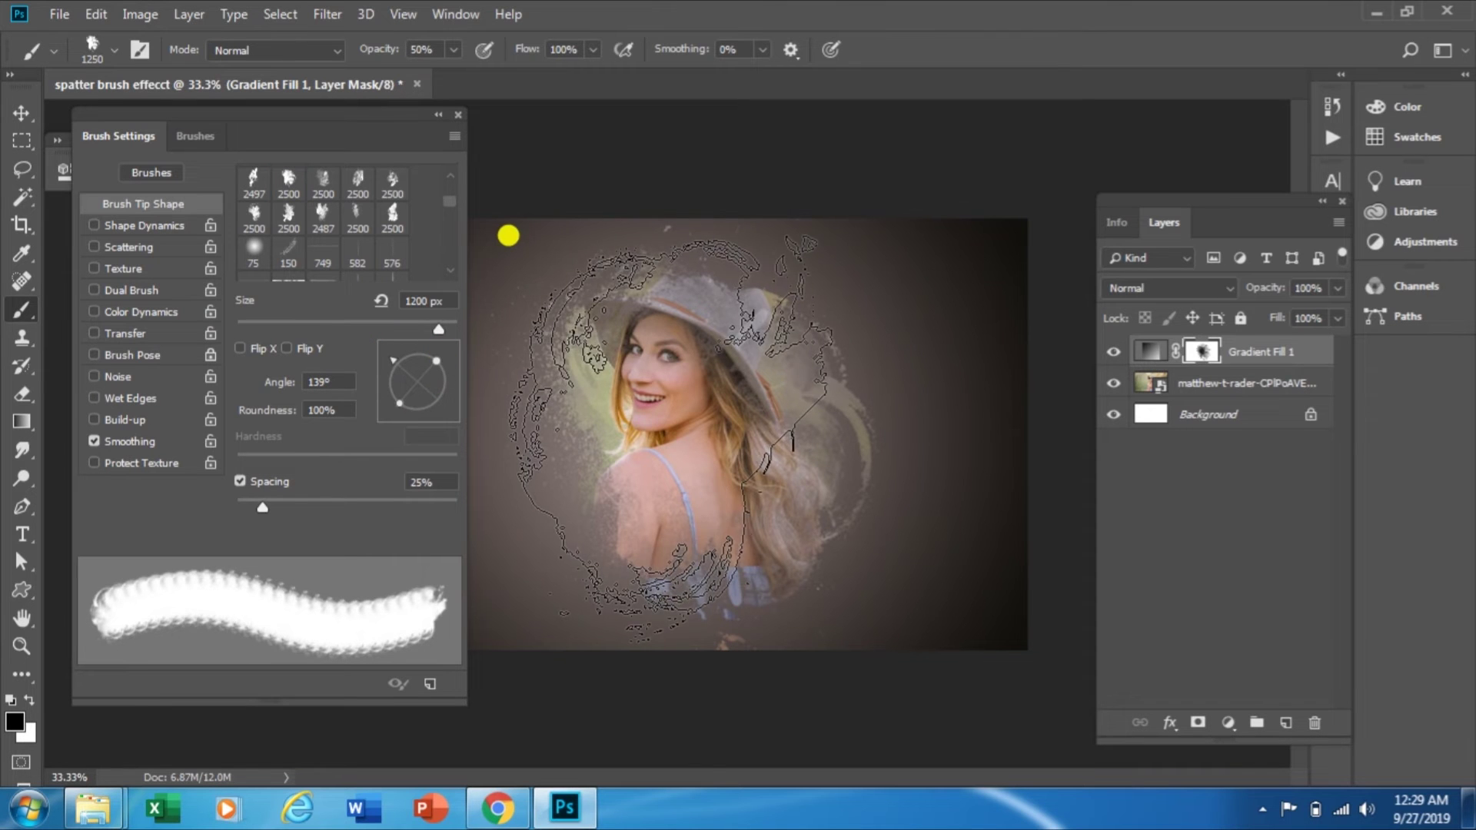
{"action": "key", "text": "bracketright"}
{"action": "key", "text": "bracketright"}
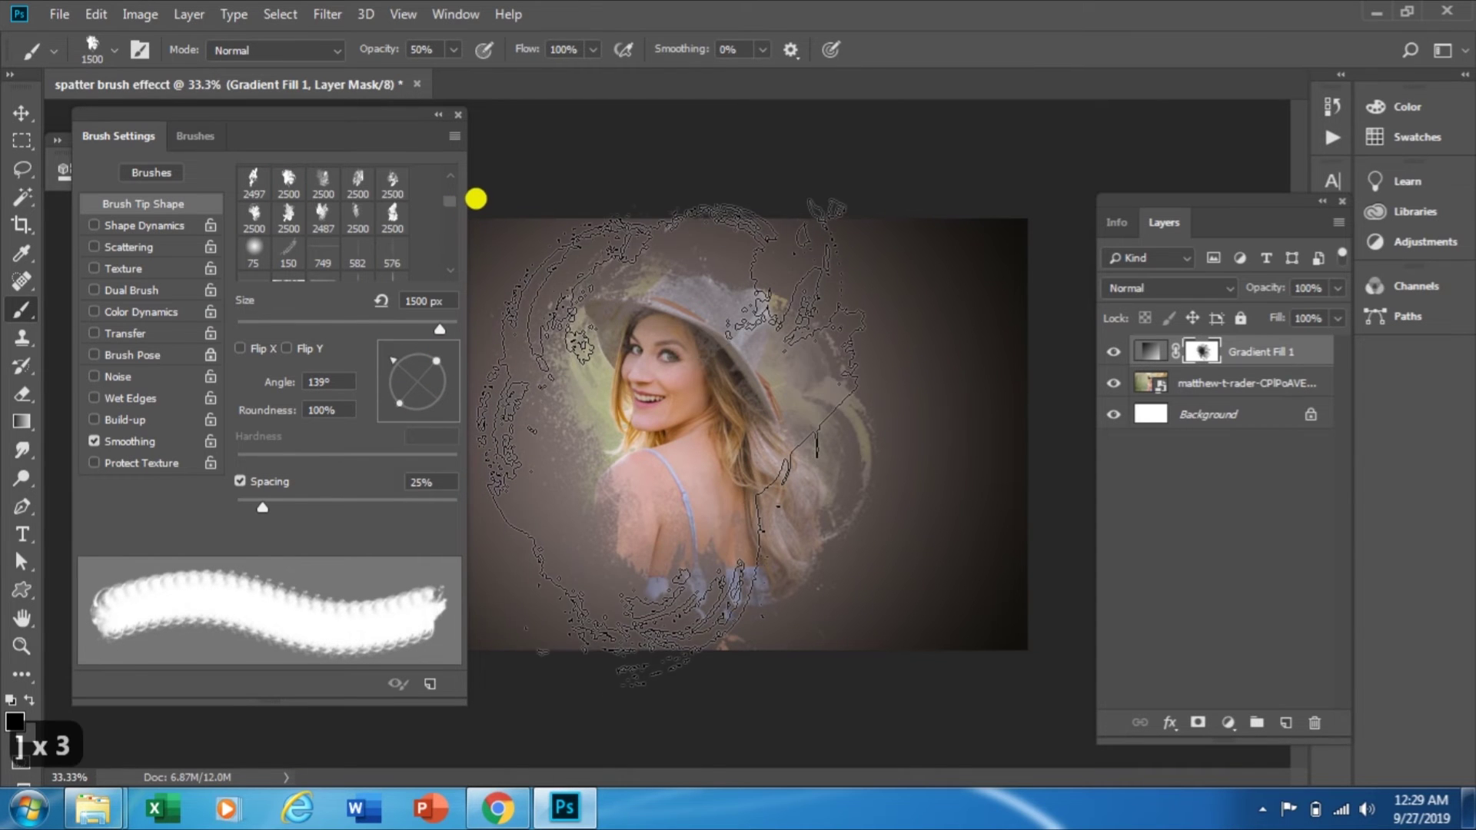
{"action": "left_click", "coordinate": [666, 435]}
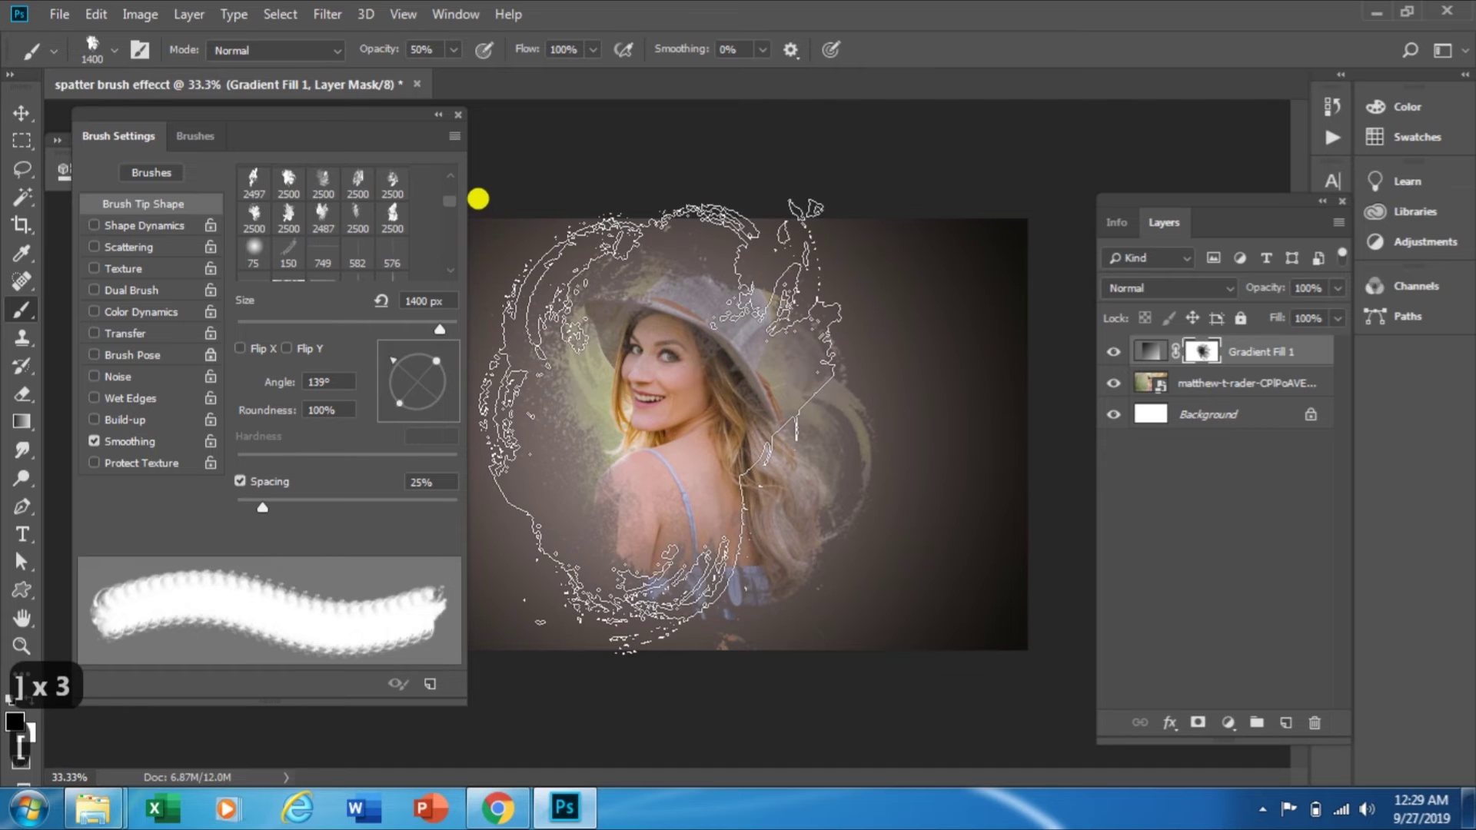
{"action": "left_click", "coordinate": [718, 453]}
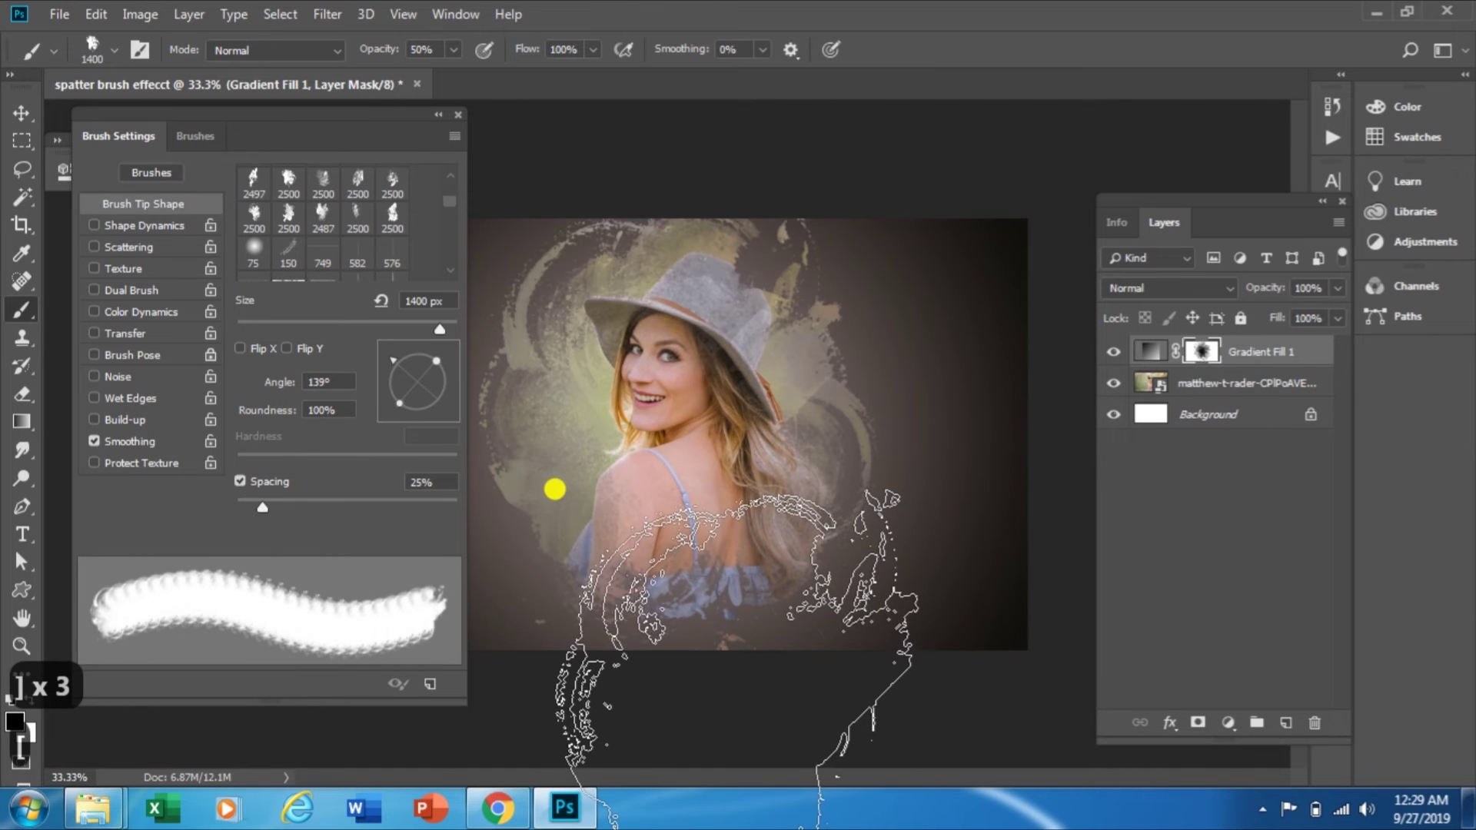
Undo the 1400 px stamp, reduce the brush to 1000 px and stamp the mask around the woman's hat
{"action": "key", "text": "ctrl+alt+z"}
{"action": "key", "text": "bracketleft"}
{"action": "key", "text": "bracketleft"}
{"action": "key", "text": "bracketleft"}
{"action": "key", "text": "bracketleft"}
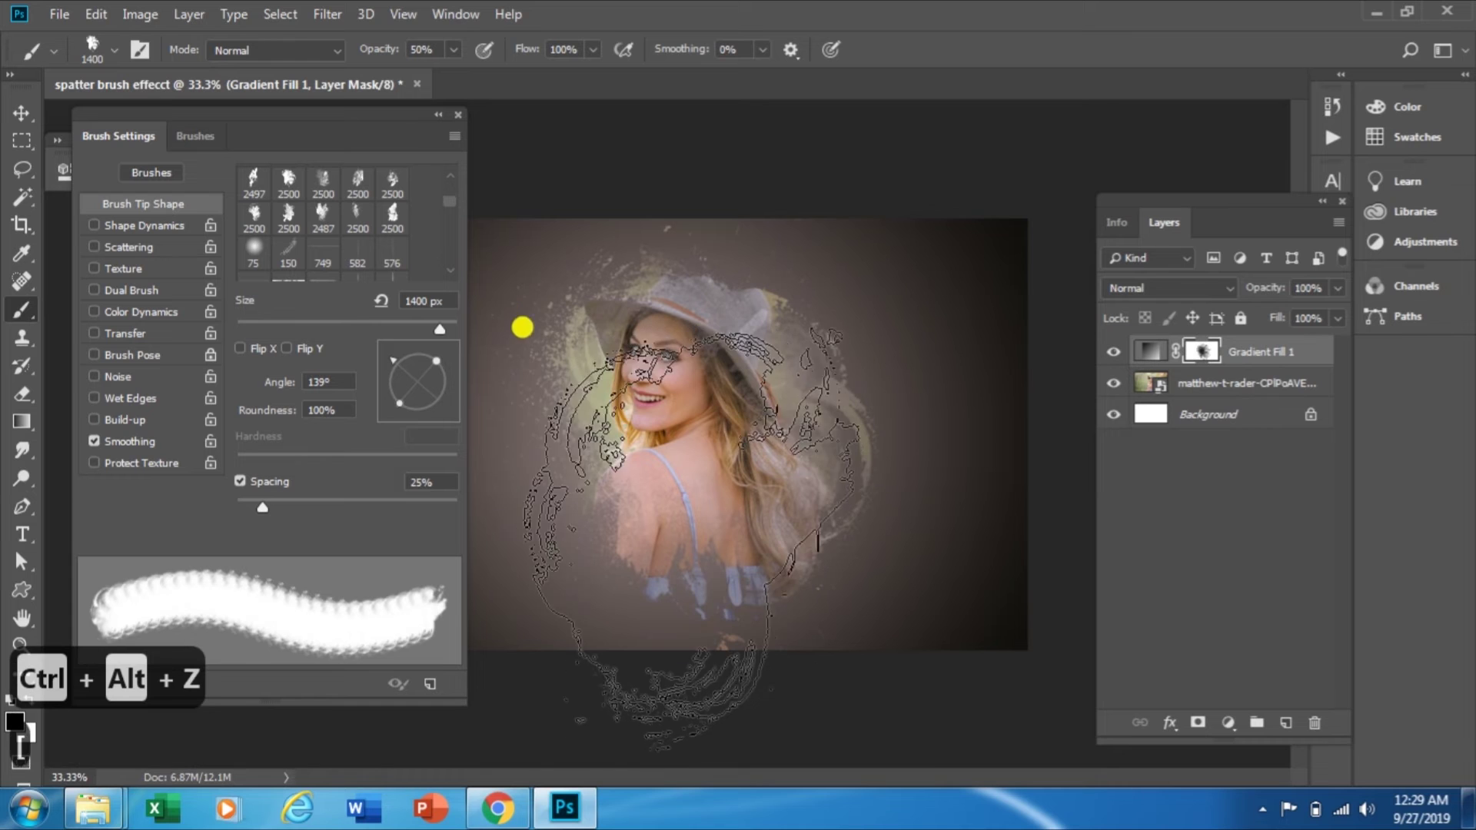
{"action": "left_click", "coordinate": [638, 494]}
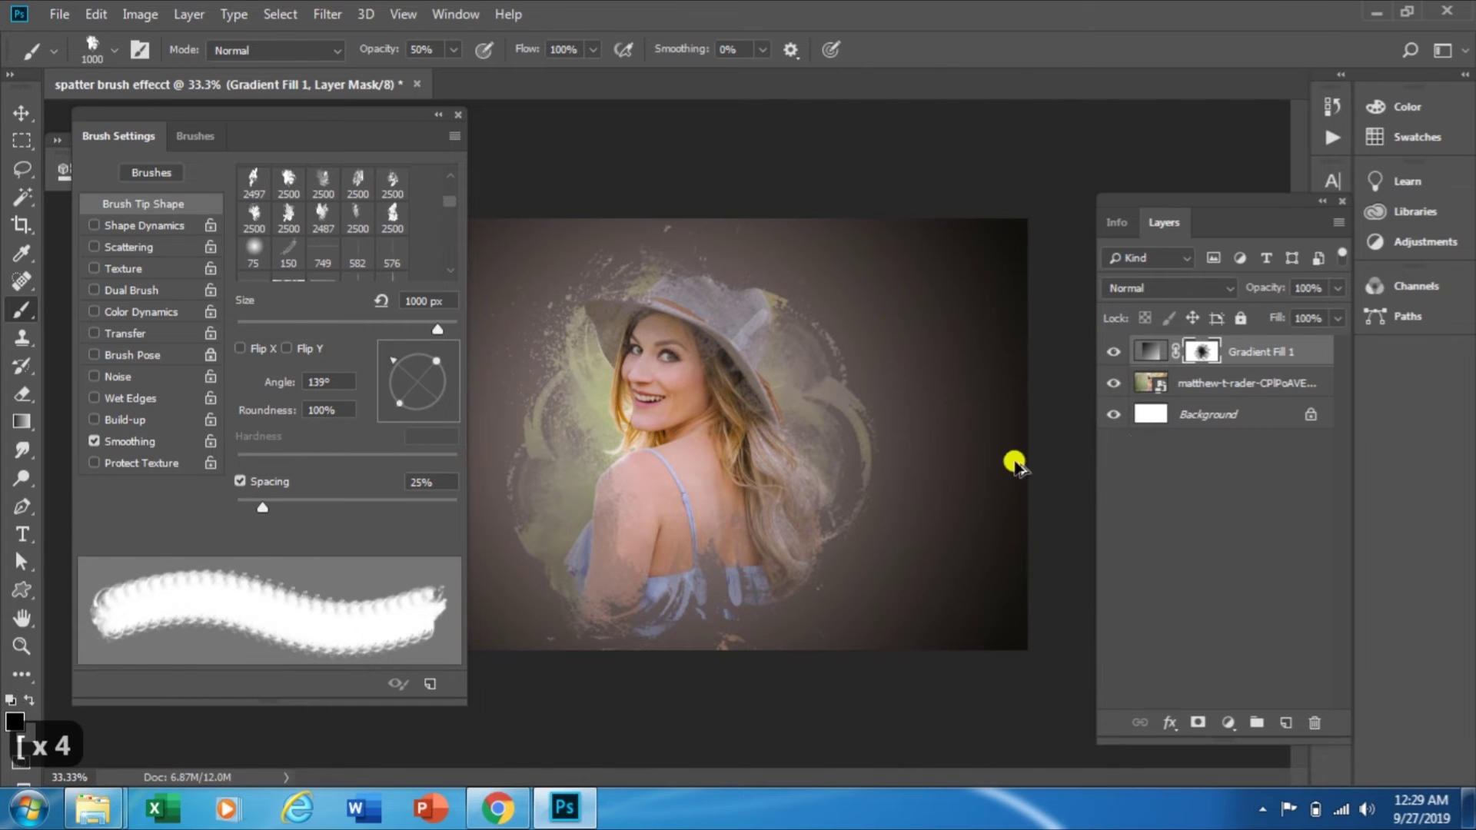
{"action": "key", "text": "ctrl+alt+z"}
{"action": "left_click", "coordinate": [559, 197]}
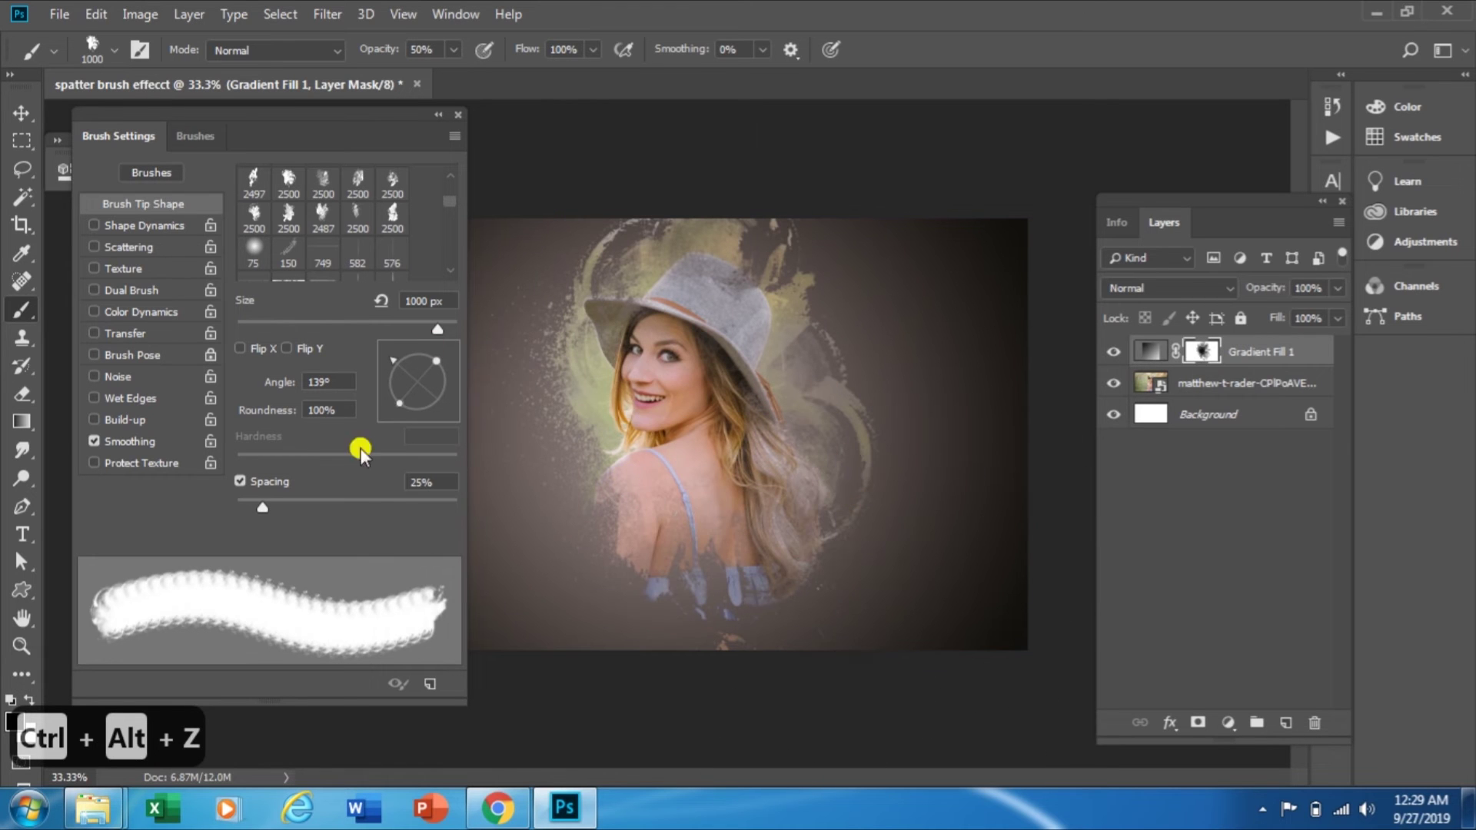
Switch to the 06_ink_splat brush, reduce it to 1800 px and stamp the mask over the woman's whole figure
{"action": "left_click", "coordinate": [197, 138]}
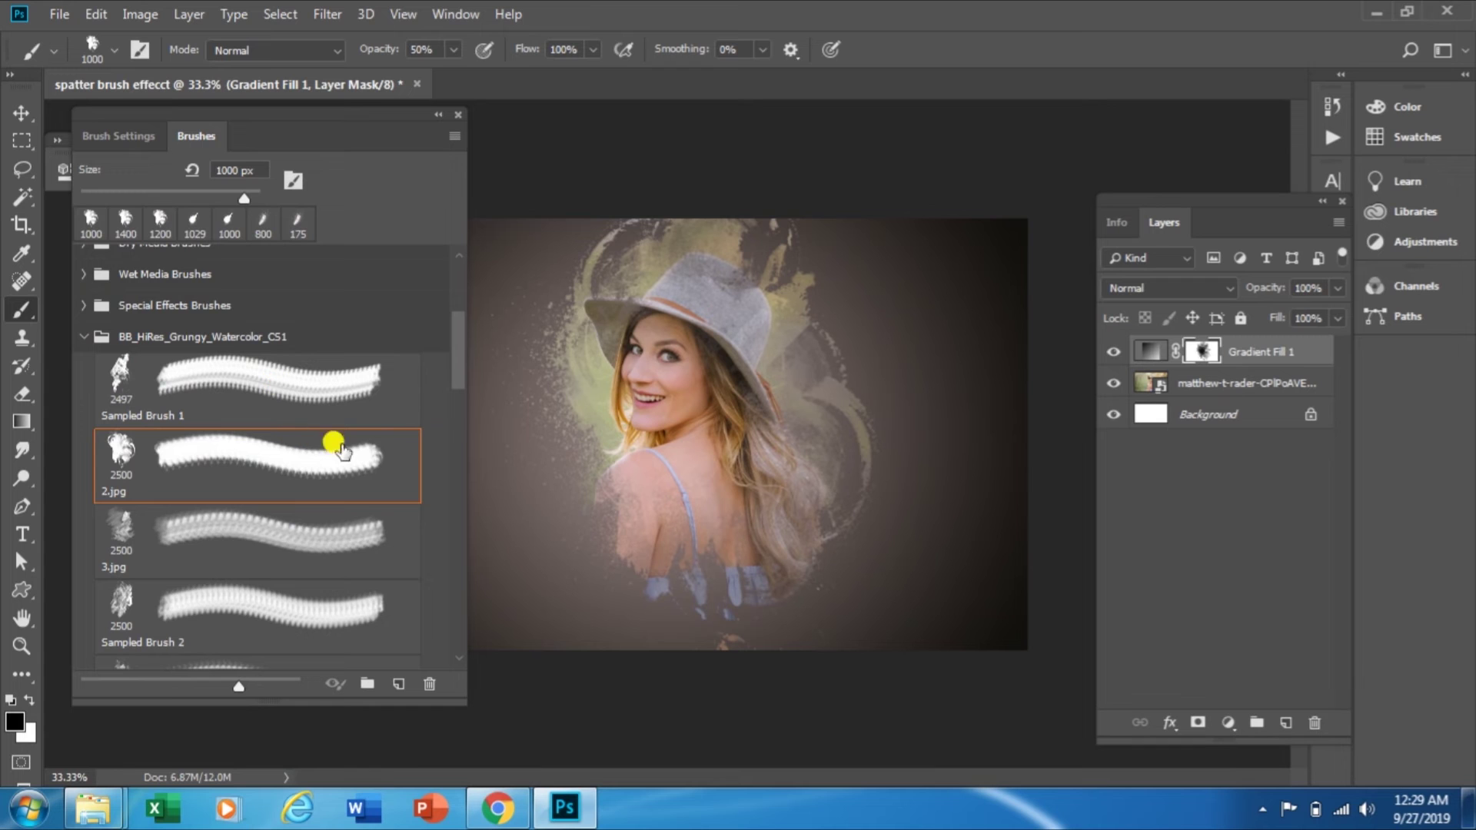
{"action": "left_click_drag", "start_coordinate": [443, 356], "coordinate": [453, 553]}
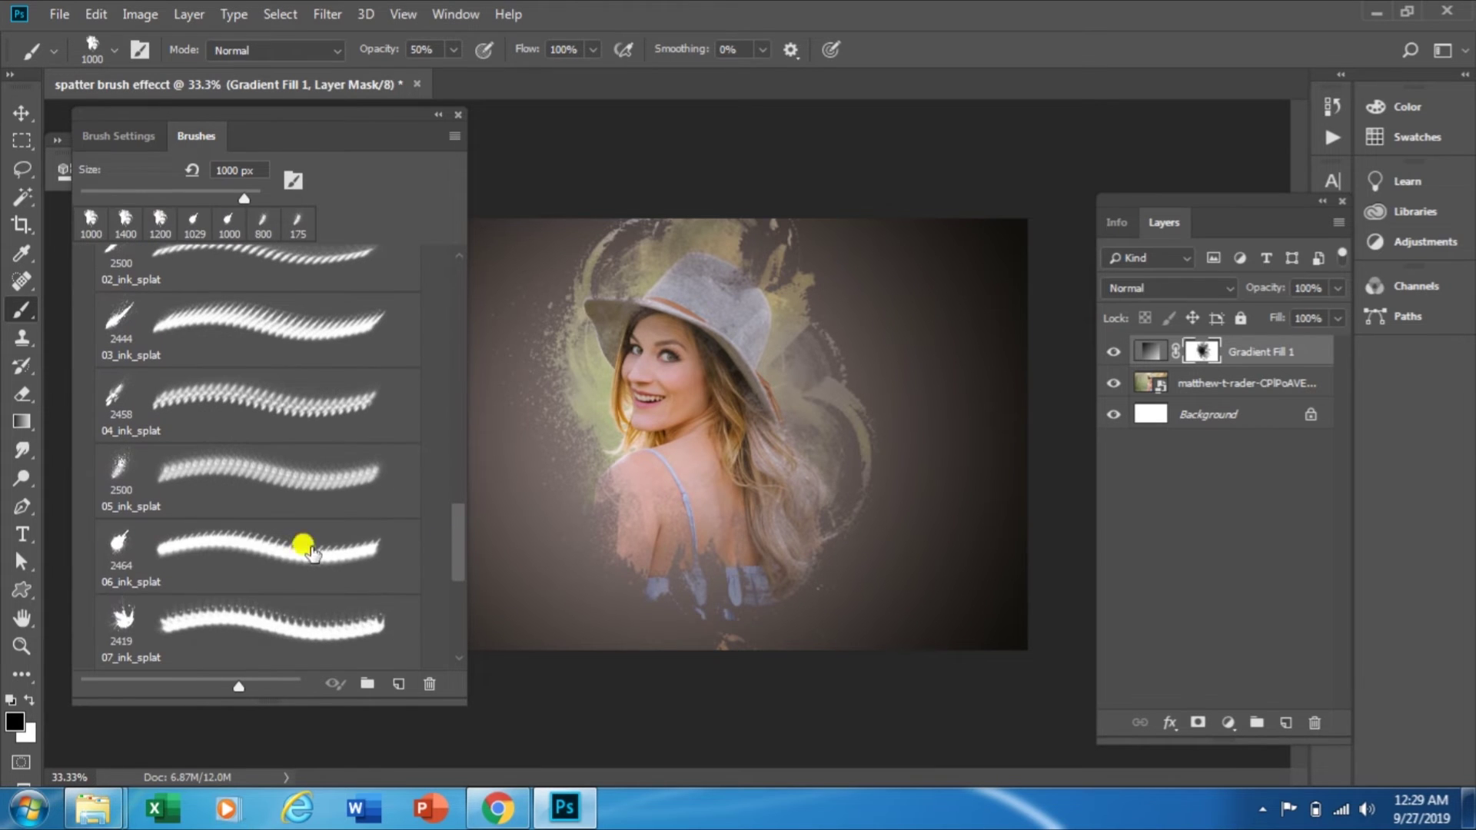
{"action": "left_click", "coordinate": [134, 555]}
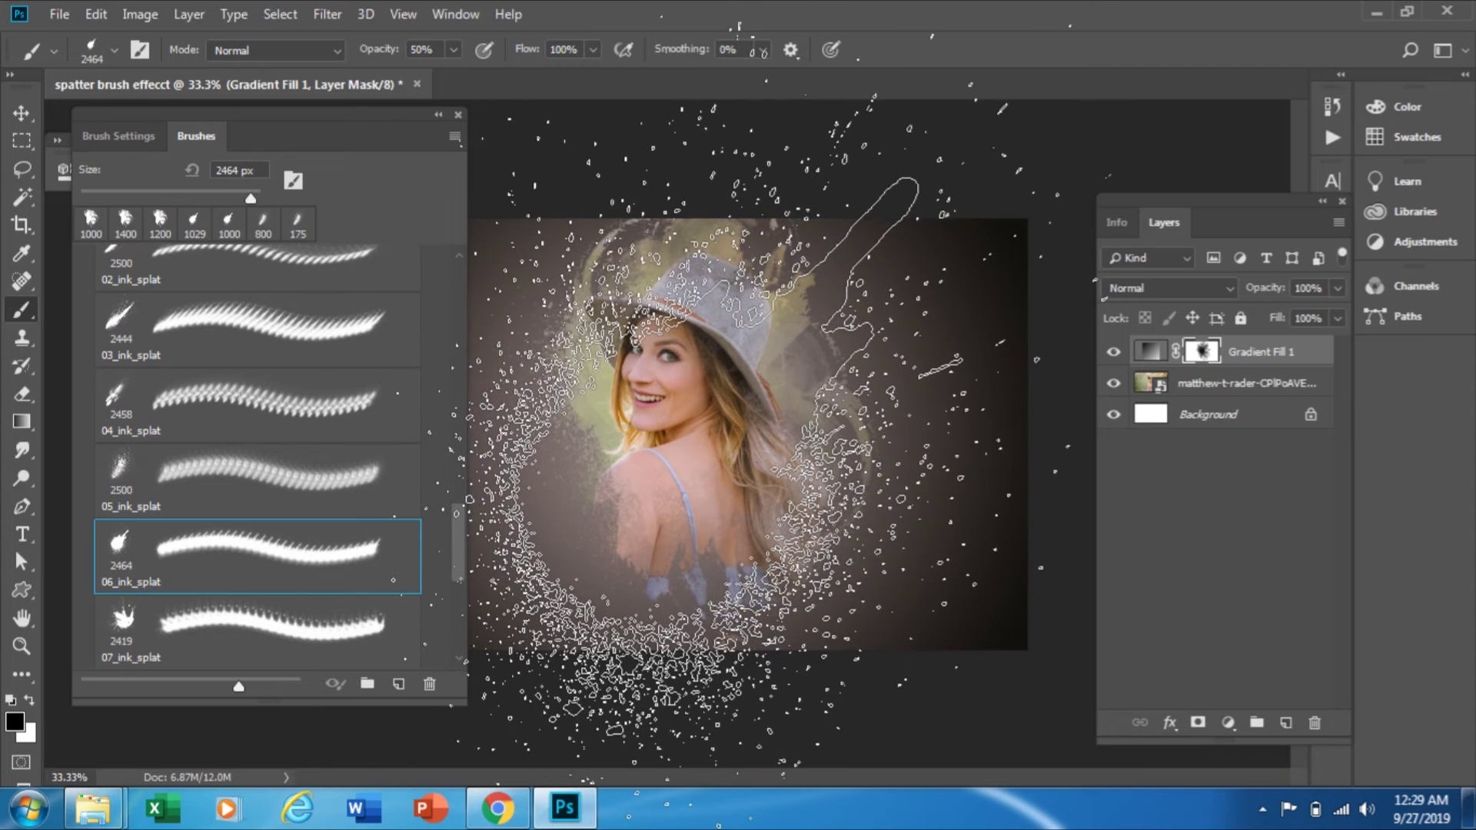
{"action": "key", "text": "bracketleft"}
{"action": "key", "text": "bracketleft"}
{"action": "key", "text": "bracketleft"}
{"action": "key", "text": "bracketleft"}
{"action": "key", "text": "bracketleft"}
{"action": "key", "text": "bracketleft"}
{"action": "key", "text": "bracketleft"}
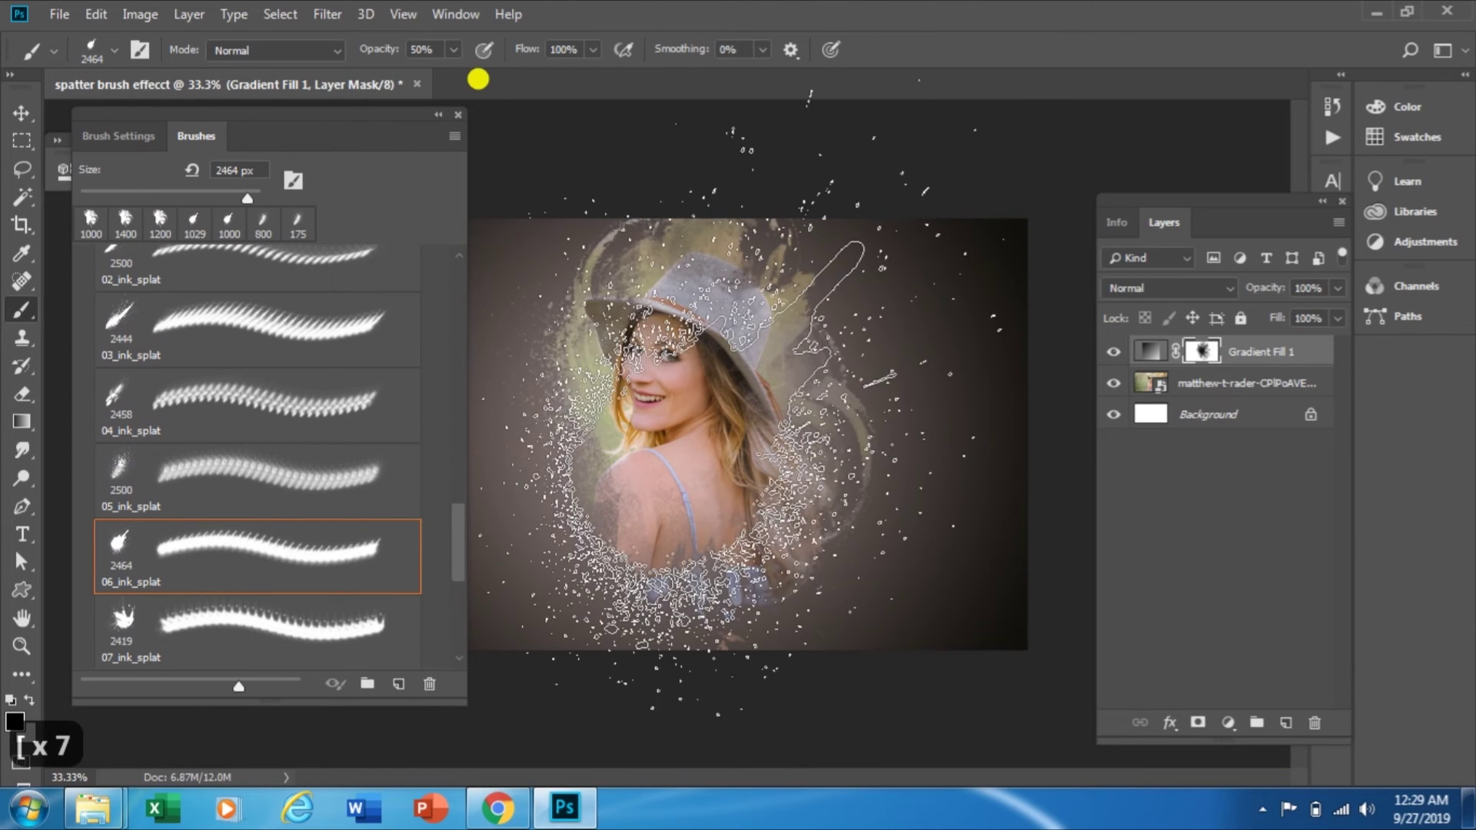
{"action": "left_click", "coordinate": [476, 80]}
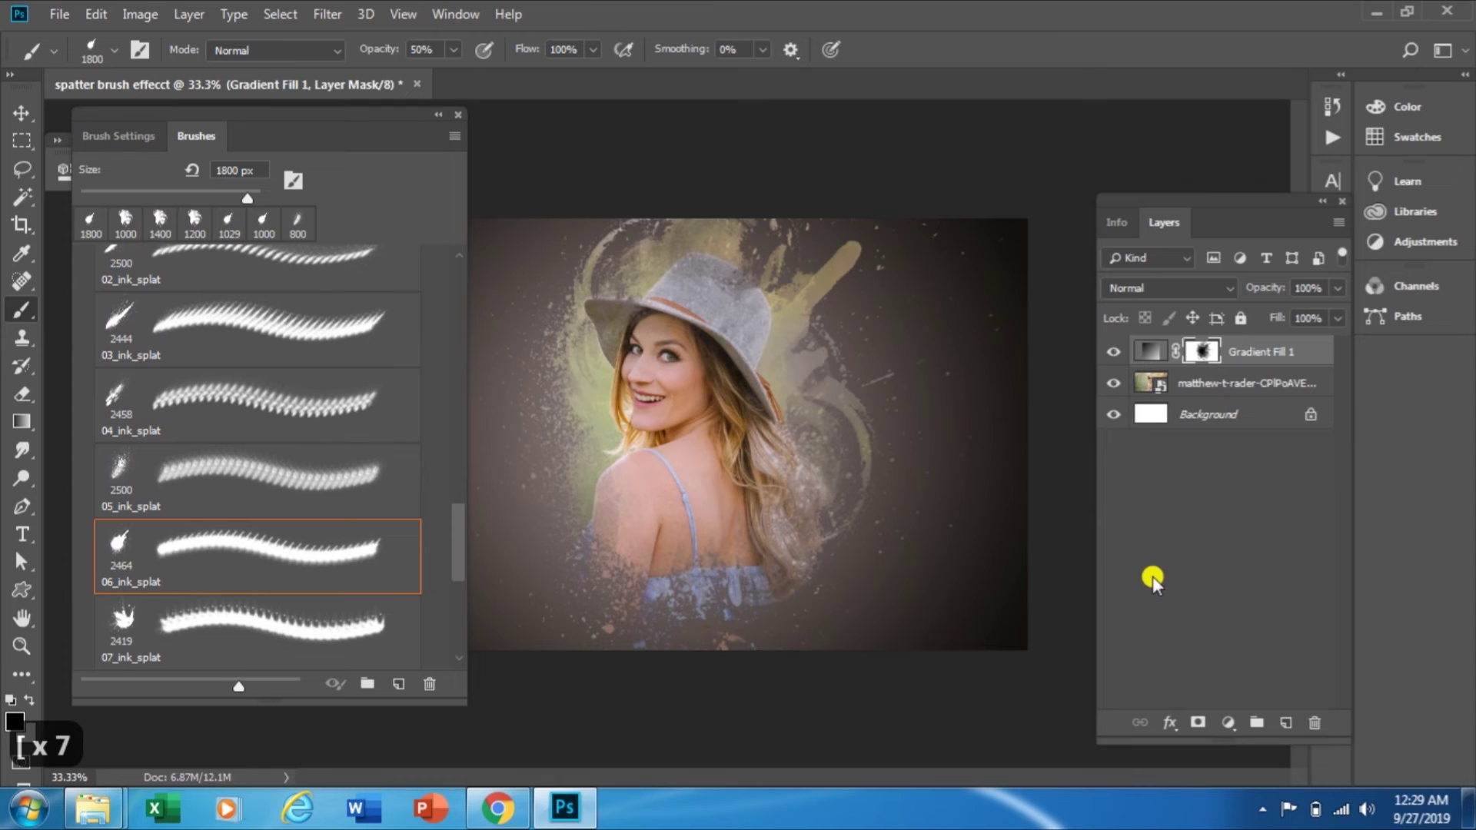
Reduce the 06_ink_splat brush to 1000 px and stamp the mask over the woman's long hair
{"action": "key", "text": "bracketleft"}
{"action": "key", "text": "bracketleft"}
{"action": "key", "text": "bracketleft"}
{"action": "key", "text": "bracketleft"}
{"action": "key", "text": "bracketleft"}
{"action": "key", "text": "bracketleft"}
{"action": "key", "text": "bracketleft"}
{"action": "key", "text": "bracketleft"}
{"action": "left_click", "coordinate": [656, 261]}
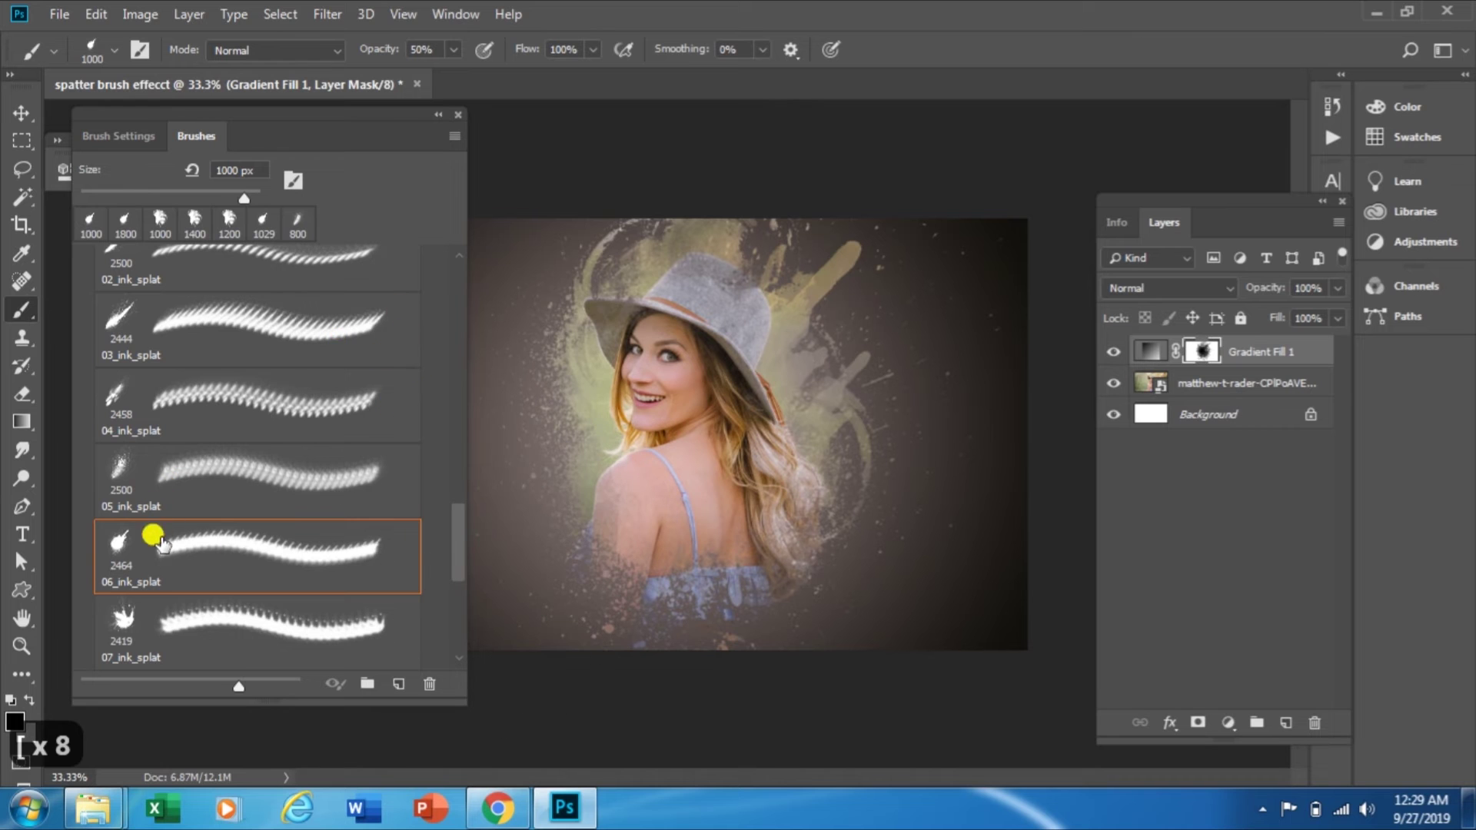
Switch to the 07_ink_splat brush, reduce it to 1300 px and stamp the mask over the woman's face and upper body
{"action": "left_click", "coordinate": [131, 623]}
{"action": "key", "text": "bracketleft"}
{"action": "key", "text": "bracketleft"}
{"action": "key", "text": "bracketleft"}
{"action": "key", "text": "bracketleft"}
{"action": "key", "text": "bracketleft"}
{"action": "key", "text": "bracketleft"}
{"action": "key", "text": "bracketleft"}
{"action": "key", "text": "bracketleft"}
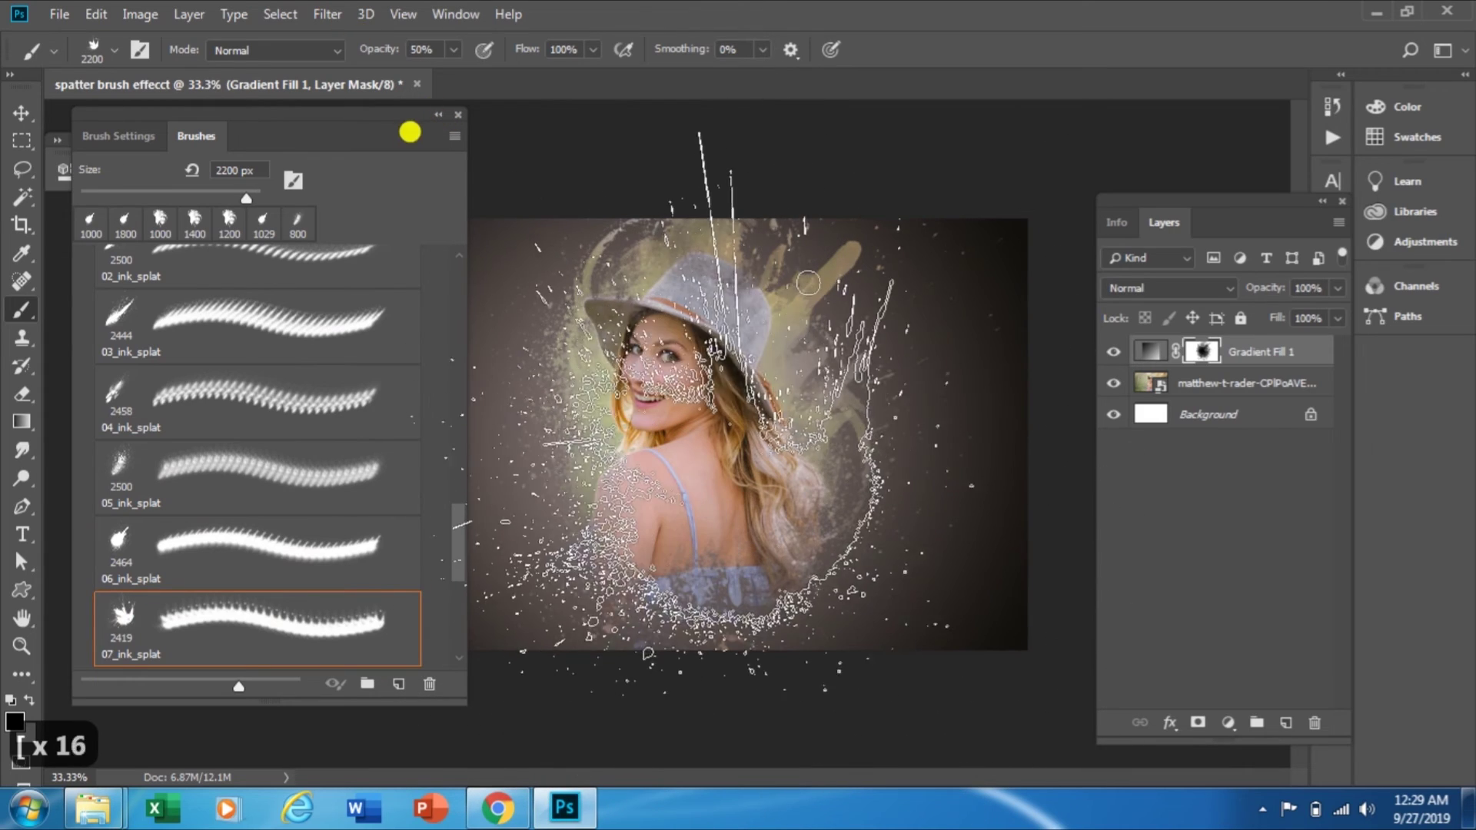
{"action": "left_click", "coordinate": [667, 396]}
{"action": "left_click", "coordinate": [653, 402]}
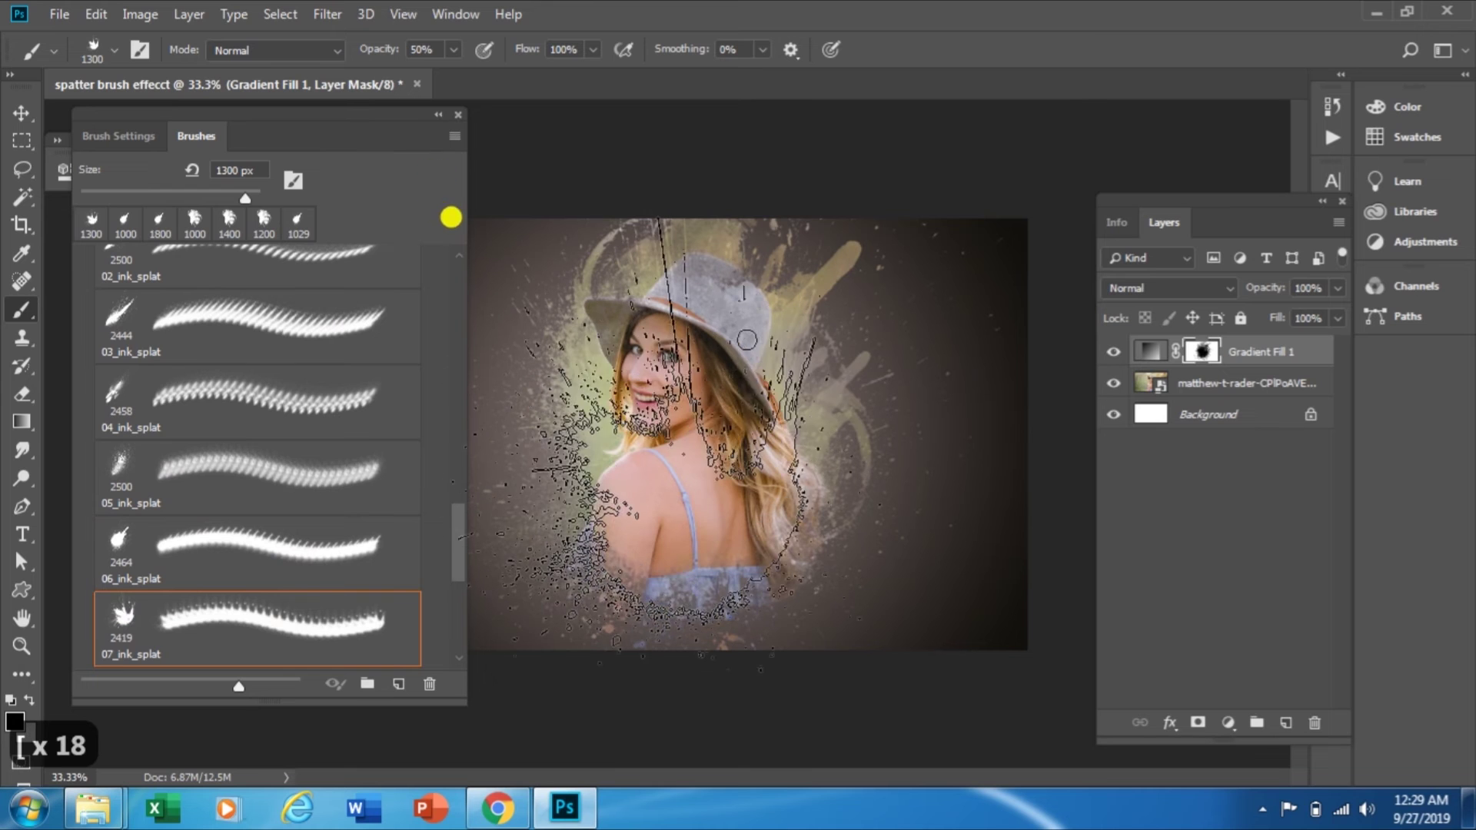
Stamp more splatter on the mask over the woman's hair and beside her shoulder, and collapse the brush settings
{"action": "left_click", "coordinate": [748, 463]}
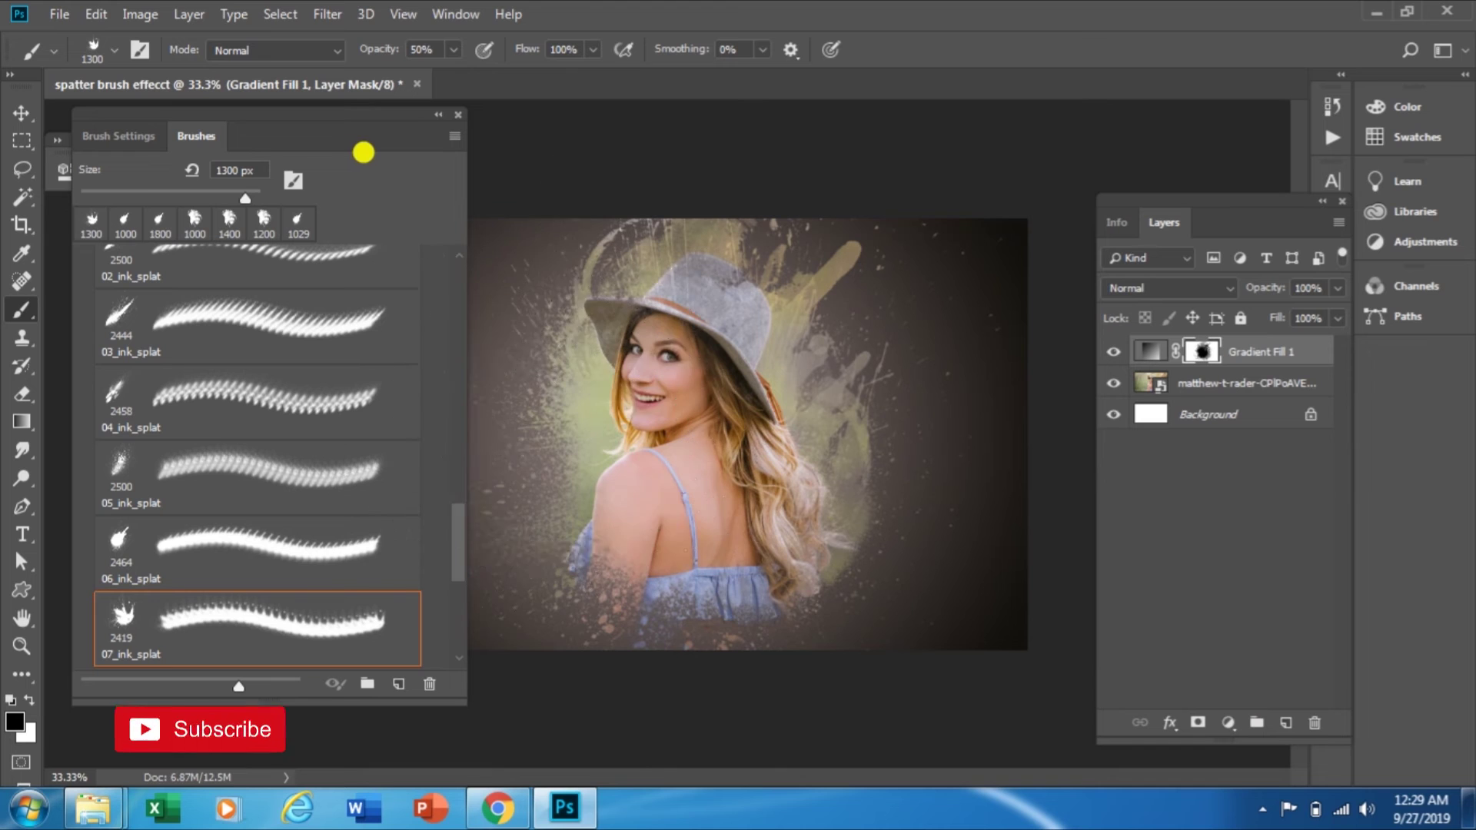
{"action": "left_click", "coordinate": [548, 430]}
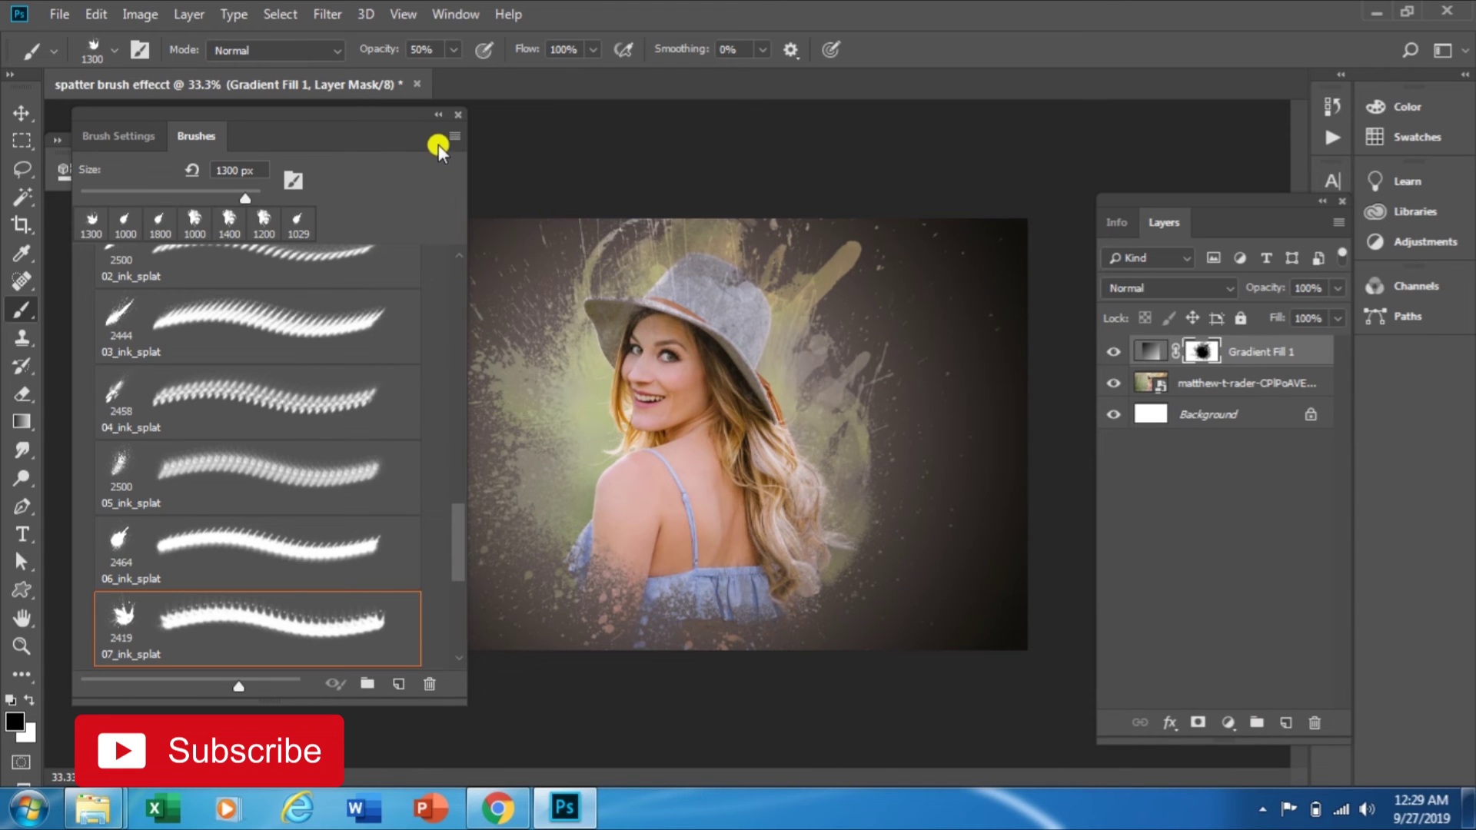
{"action": "left_click", "coordinate": [438, 114]}
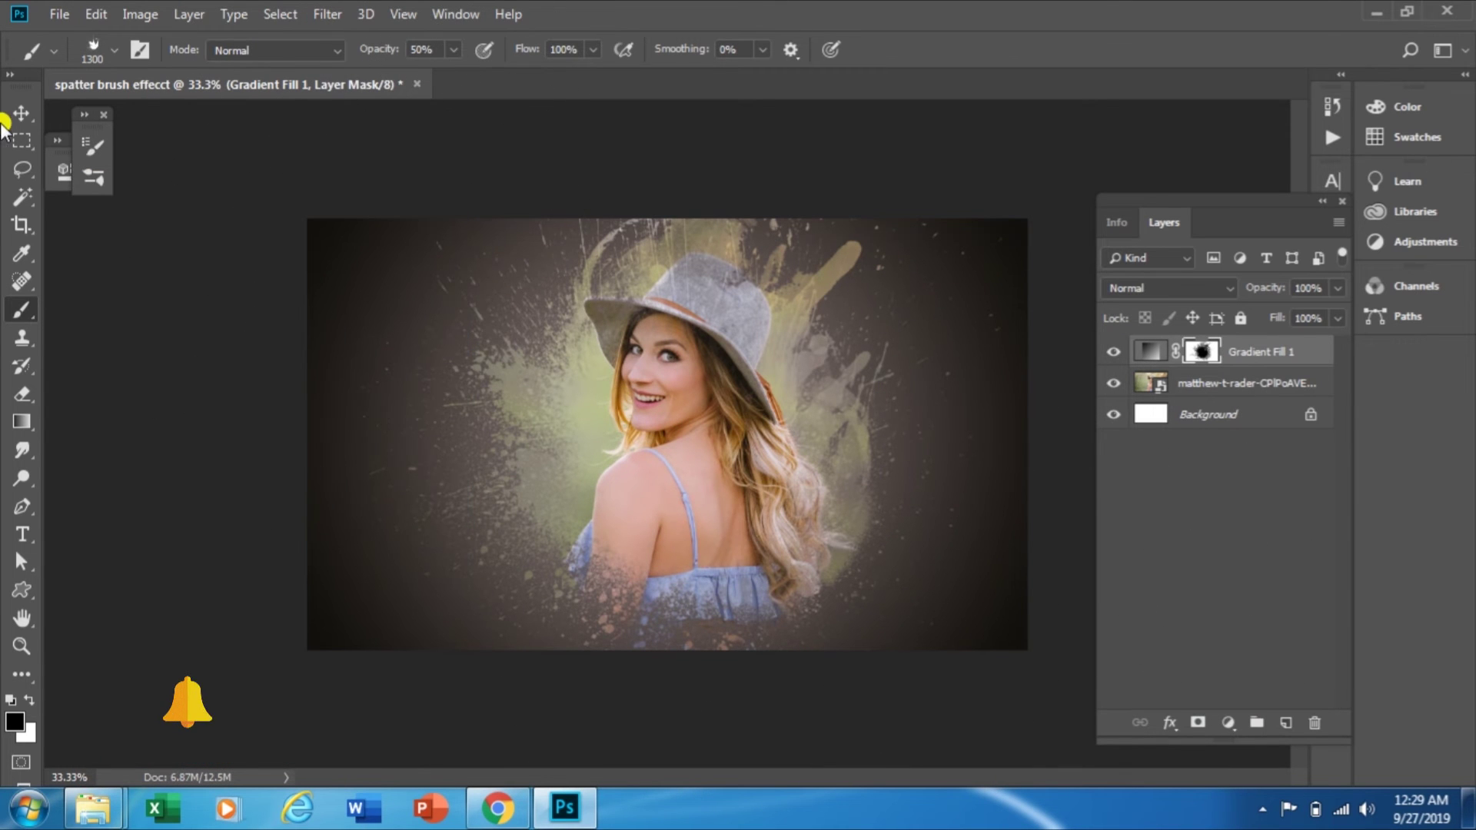
Add a new empty layer and place it between the gradient fill and the portrait layer
{"action": "left_click", "coordinate": [21, 113]}
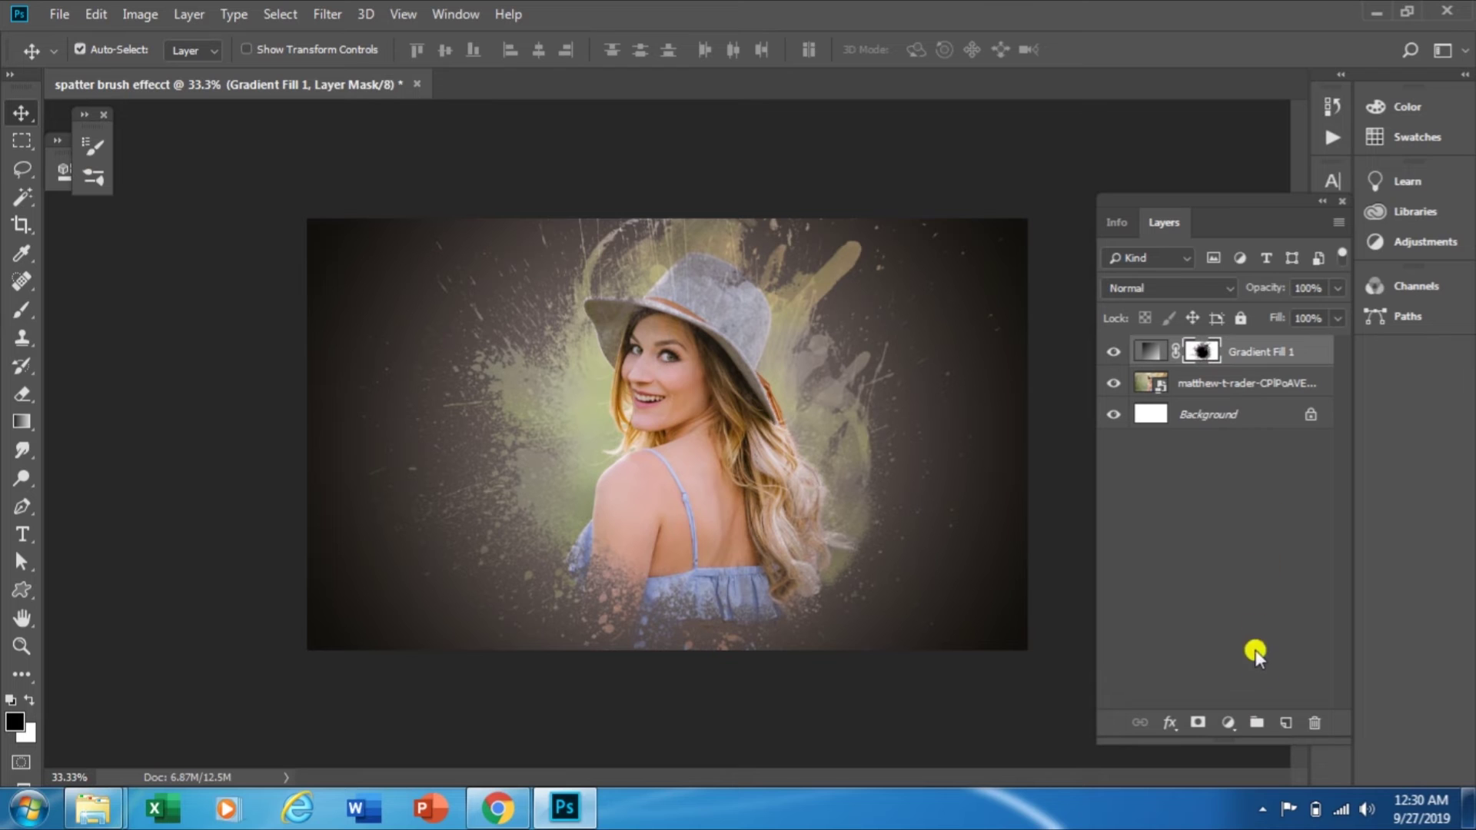
{"action": "left_click", "coordinate": [1286, 723]}
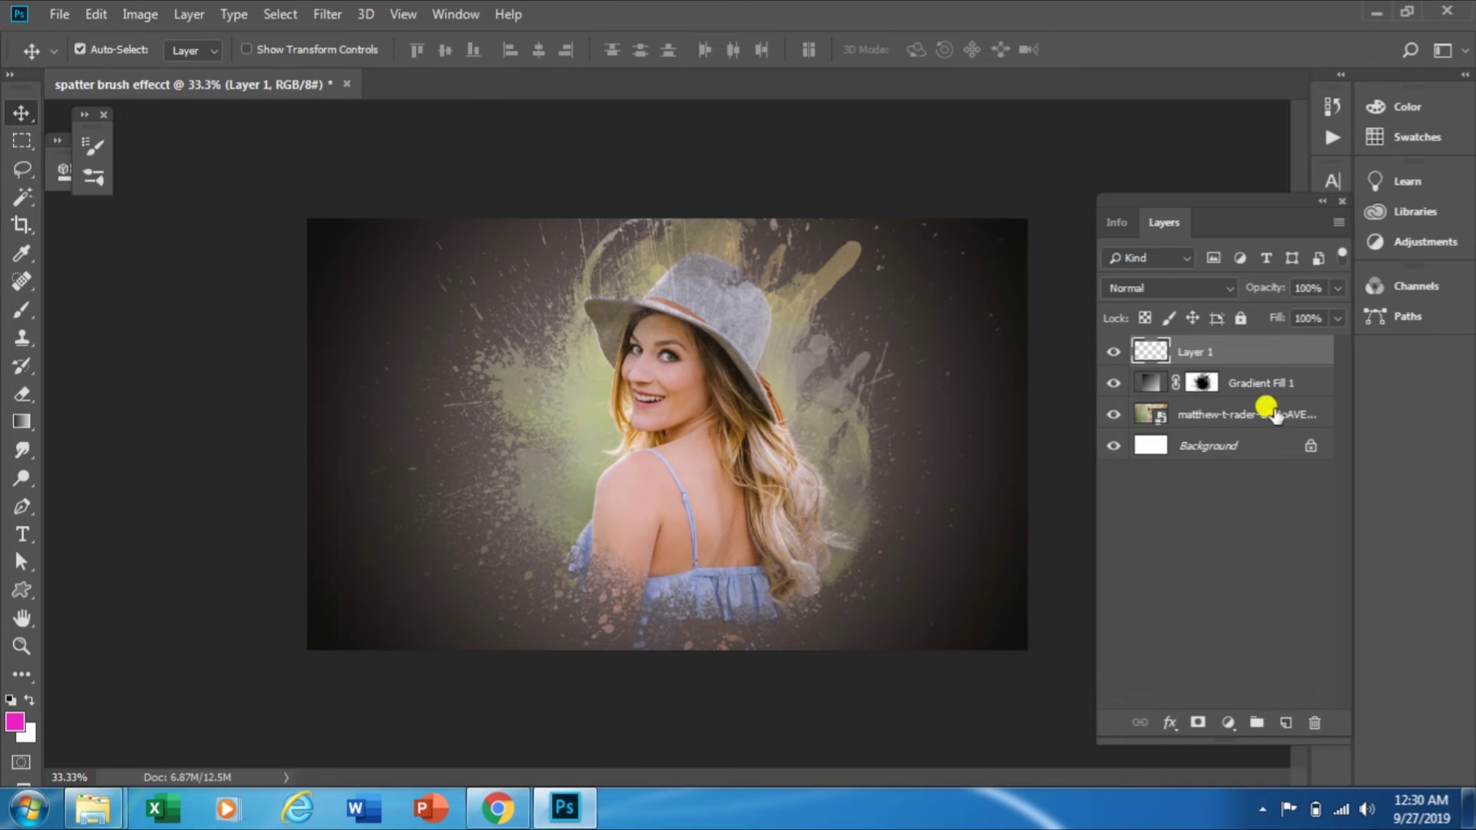
{"action": "left_click_drag", "start_coordinate": [1253, 357], "coordinate": [1261, 401]}
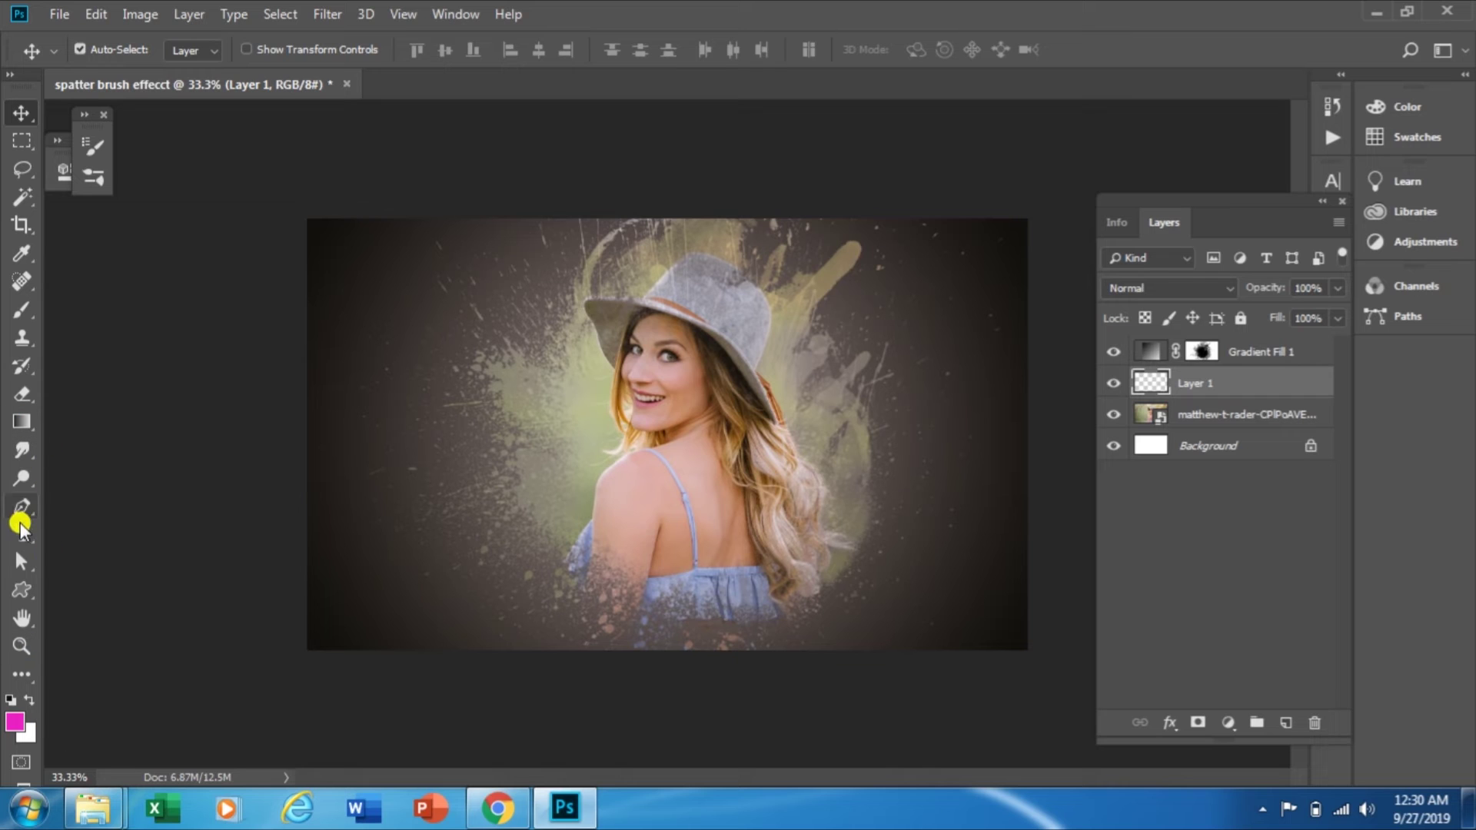
Choose the Soft Round brush from General Brushes and dab magenta on the new layer beside the woman's shoulder
{"action": "left_click", "coordinate": [20, 317]}
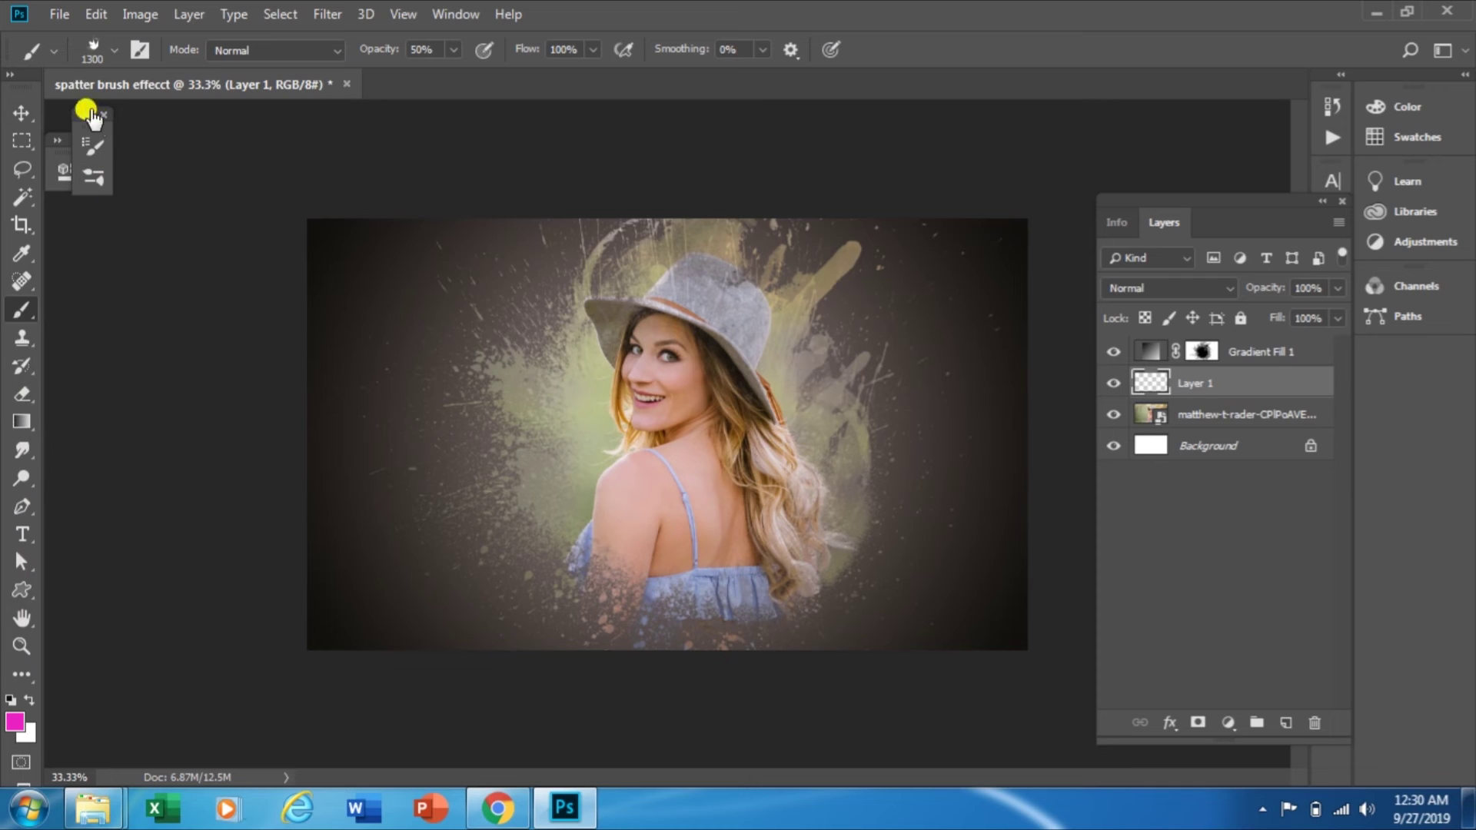
{"action": "left_click", "coordinate": [91, 51]}
{"action": "left_click_drag", "start_coordinate": [517, 431], "coordinate": [511, 204]}
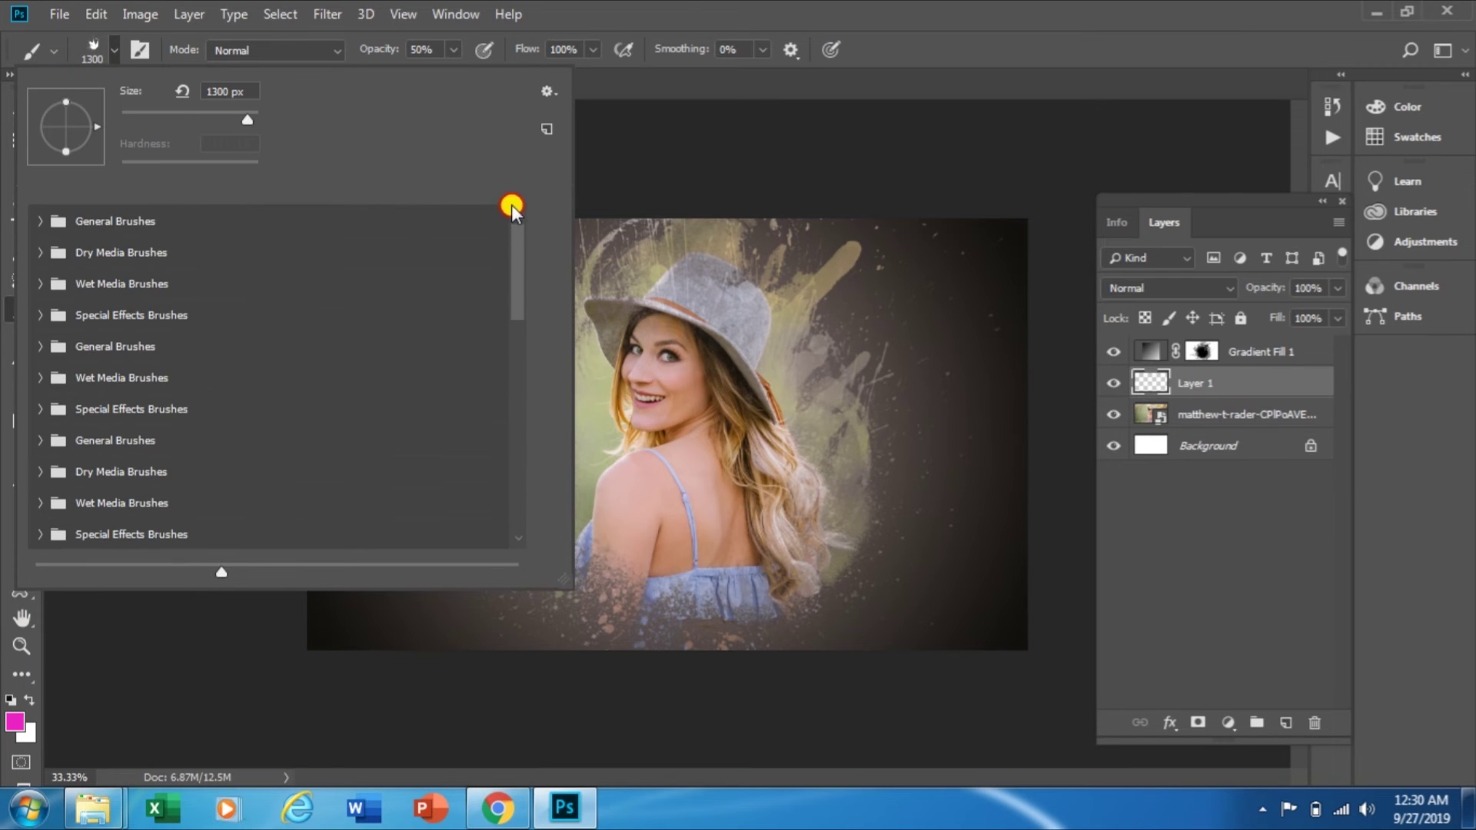
{"action": "left_click", "coordinate": [38, 221]}
{"action": "left_click", "coordinate": [119, 264]}
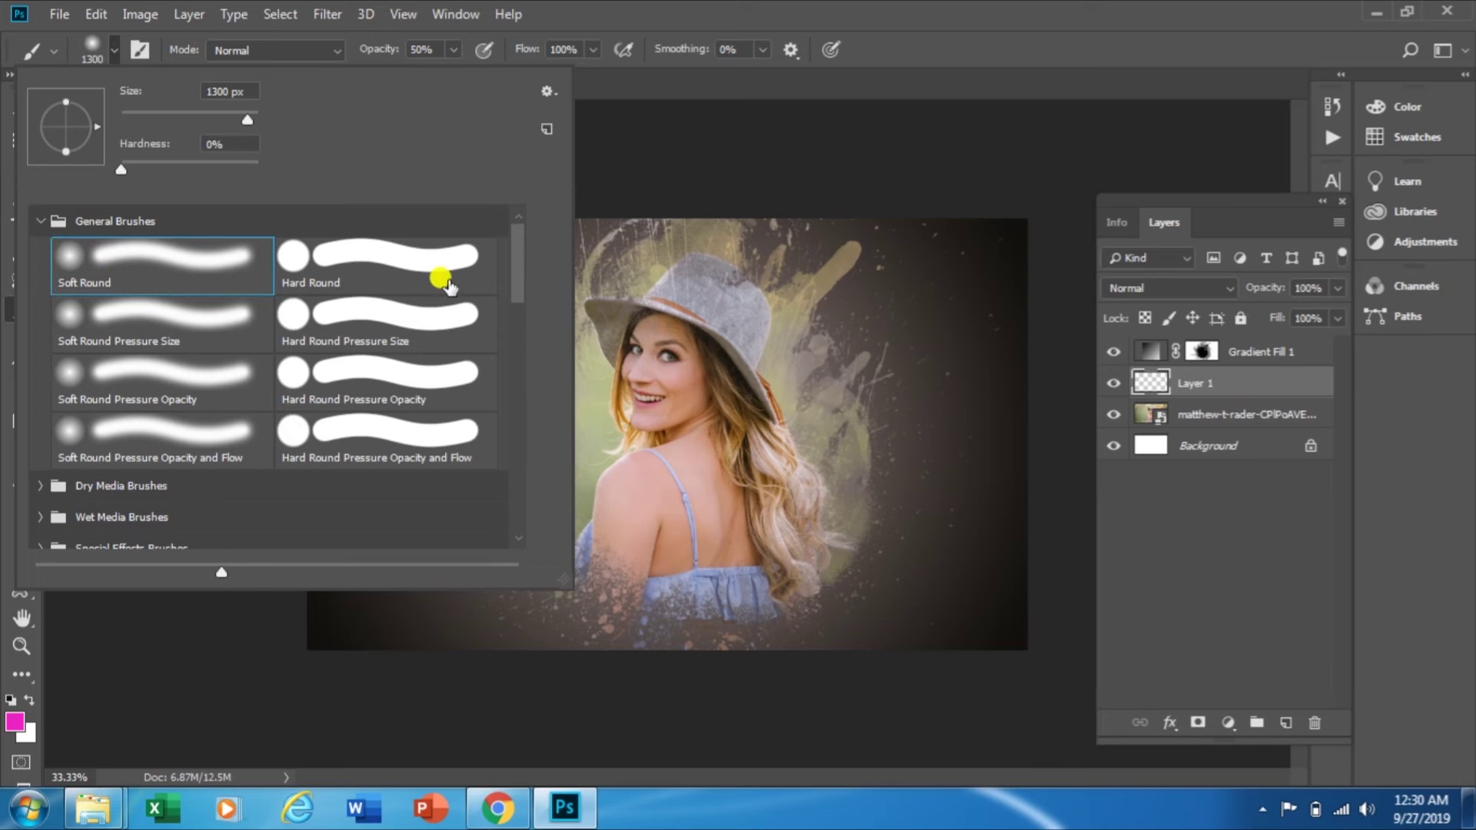
{"action": "left_click", "coordinate": [109, 49]}
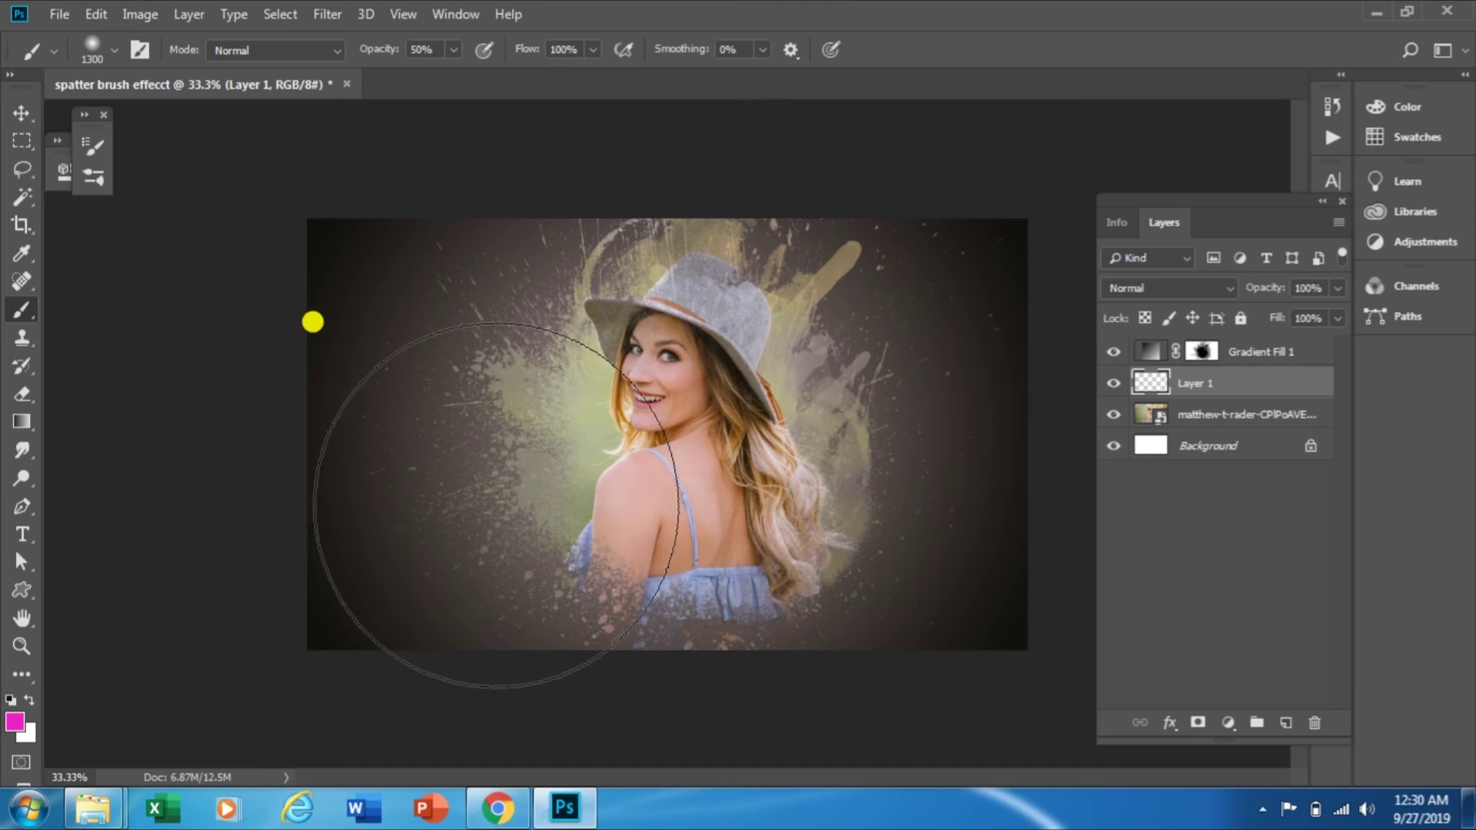
{"action": "left_click", "coordinate": [509, 504]}
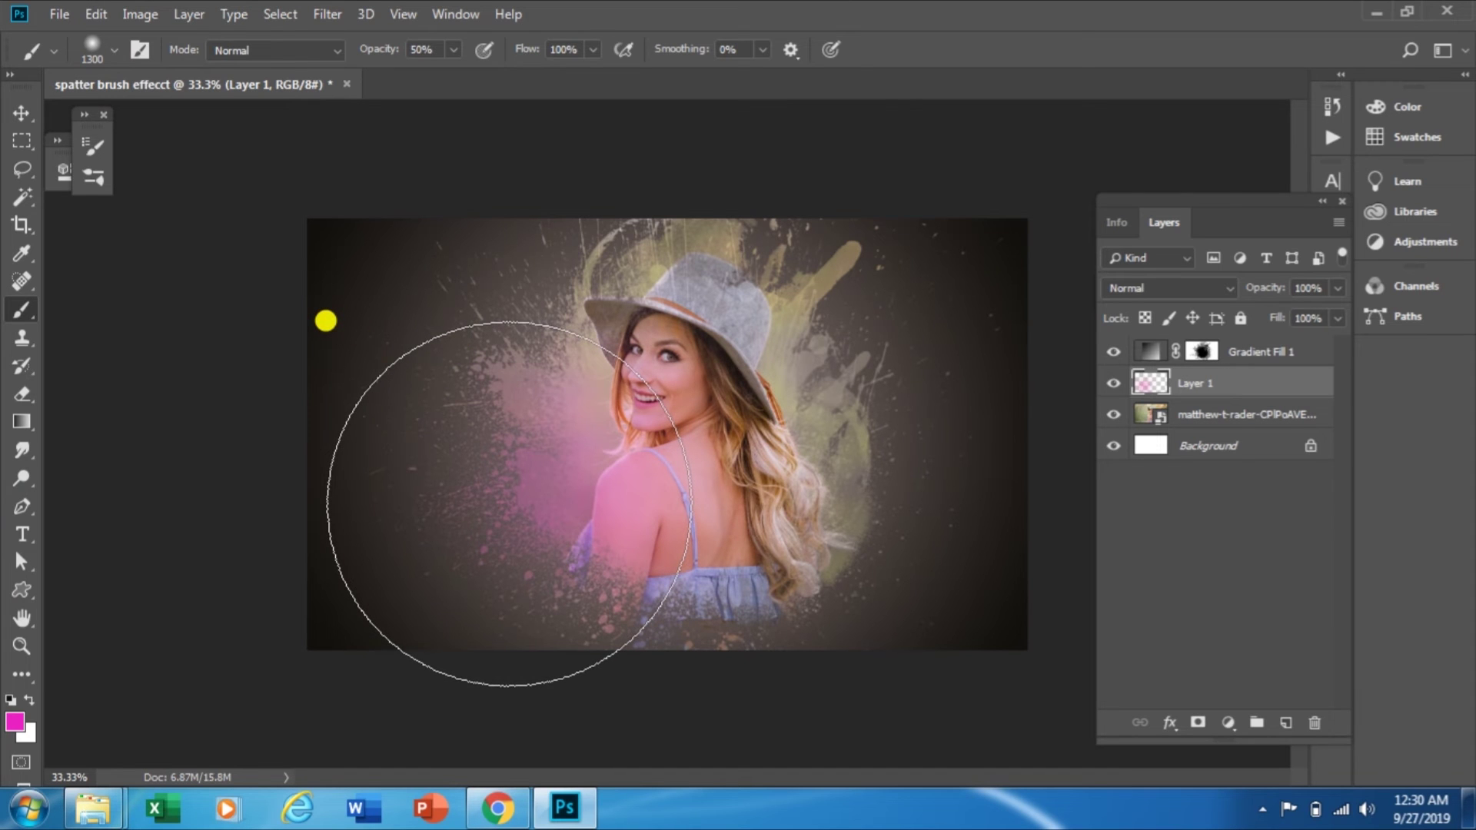
Set the foreground color to green #34ea21 and dab it over the splatter behind the woman's hat and hair
{"action": "left_click", "coordinate": [15, 721]}
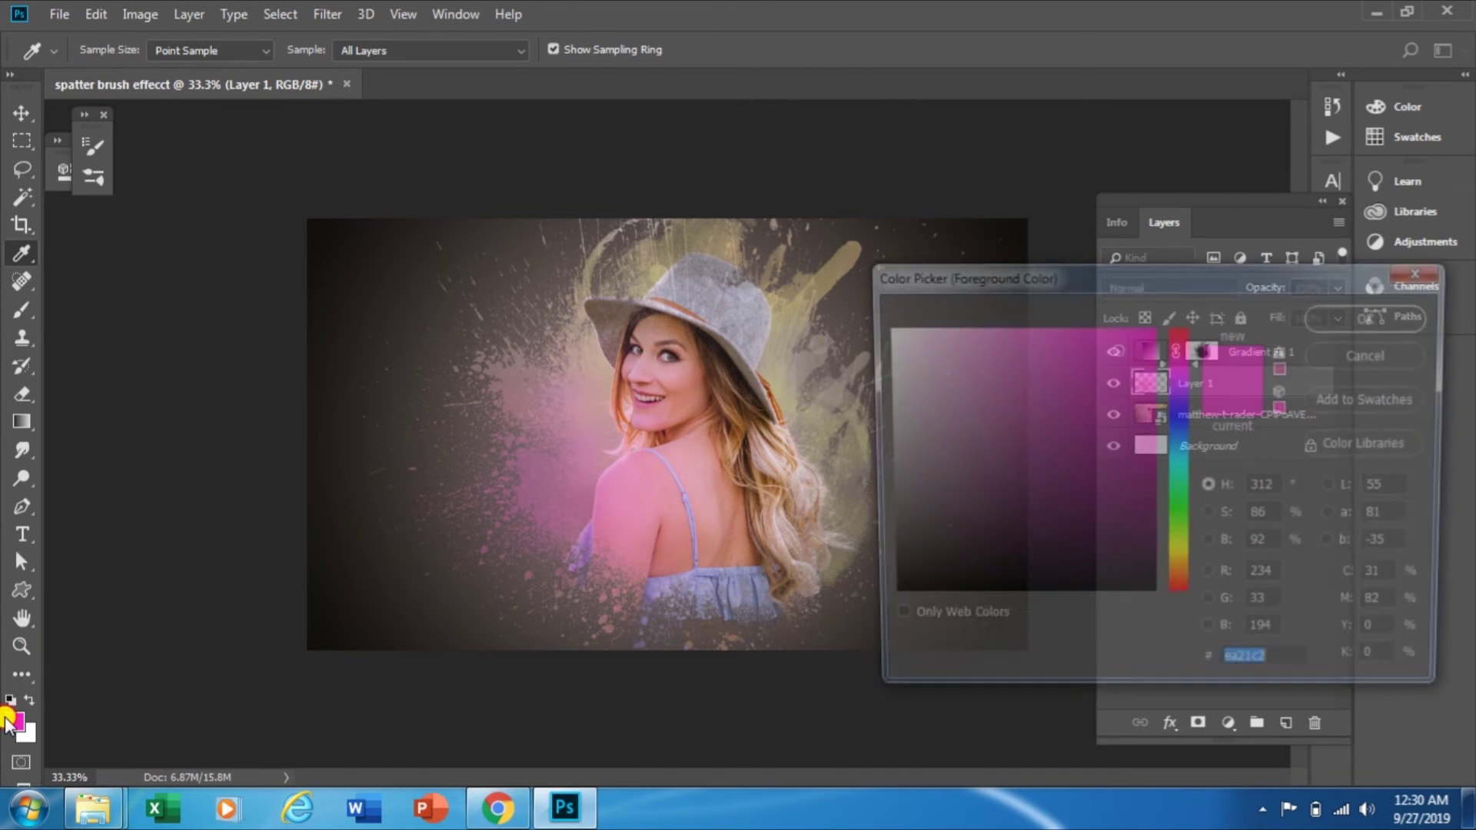
{"action": "left_click", "coordinate": [1182, 515]}
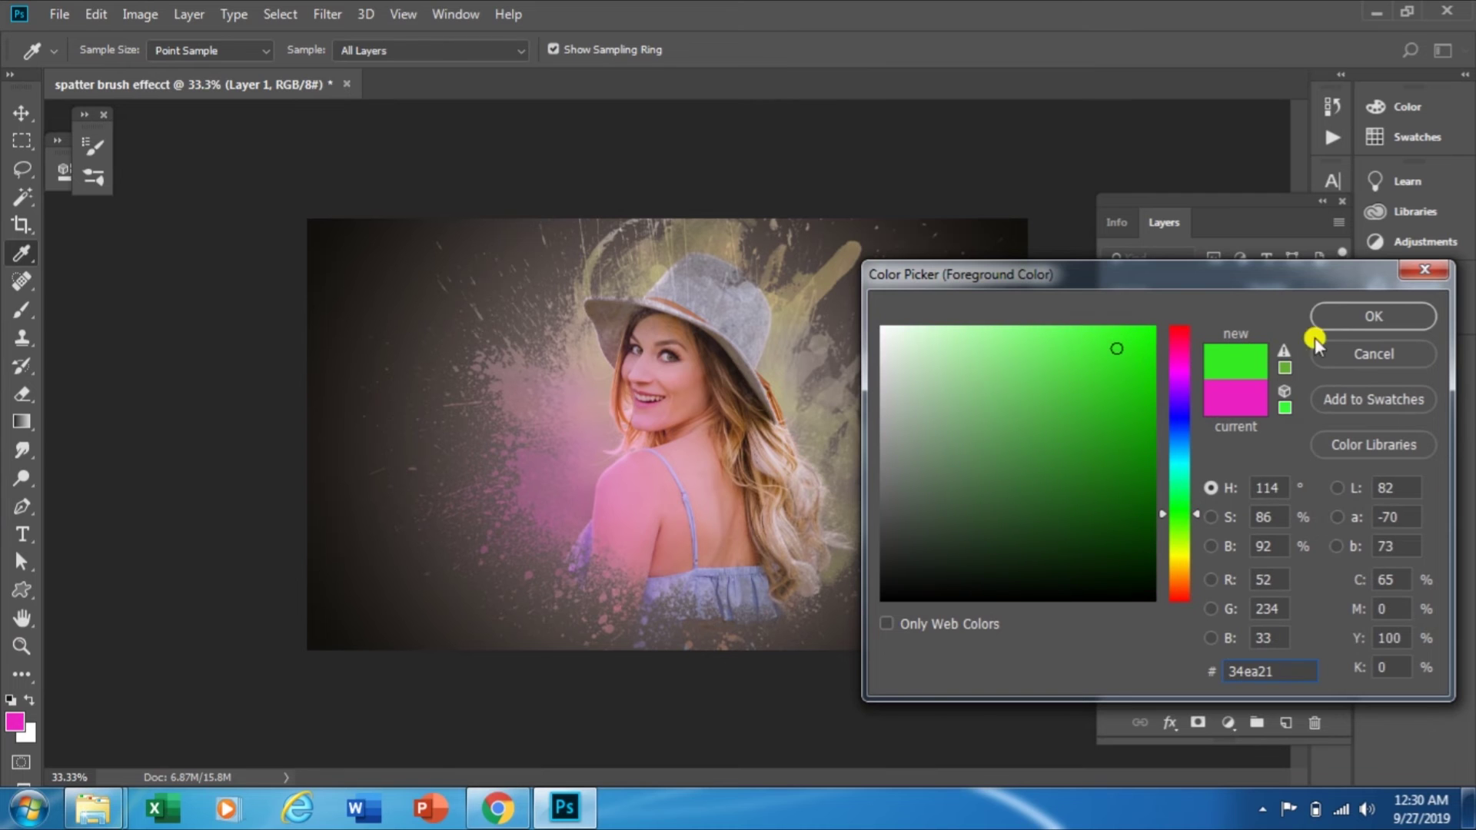
{"action": "left_click", "coordinate": [1348, 320]}
{"action": "left_click", "coordinate": [856, 287]}
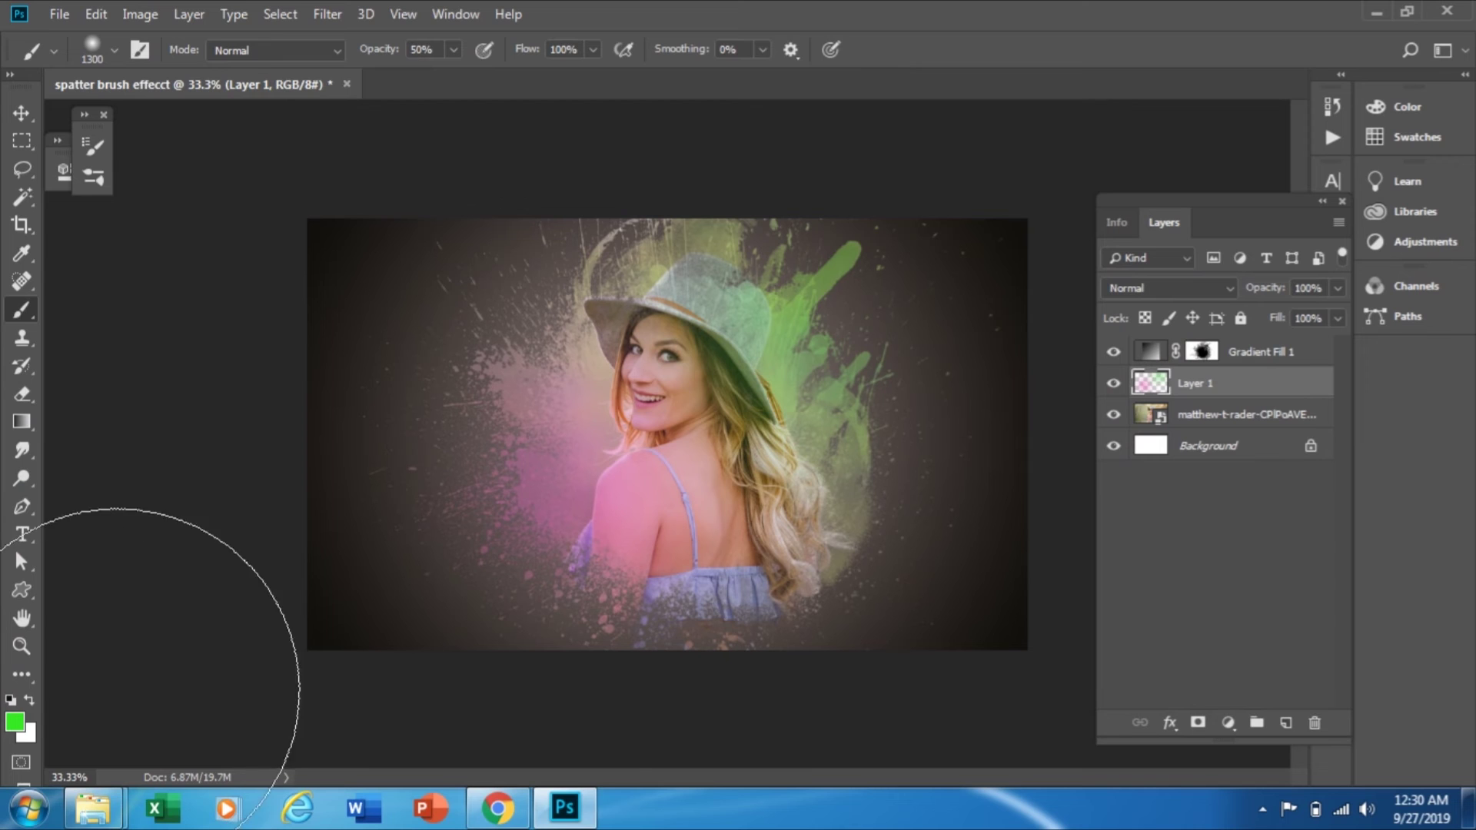
Set the foreground color to blue #1280a8 and dab it over the ends of the woman's hair and the splatter beside them
{"action": "left_click", "coordinate": [21, 646]}
{"action": "left_click", "coordinate": [13, 721]}
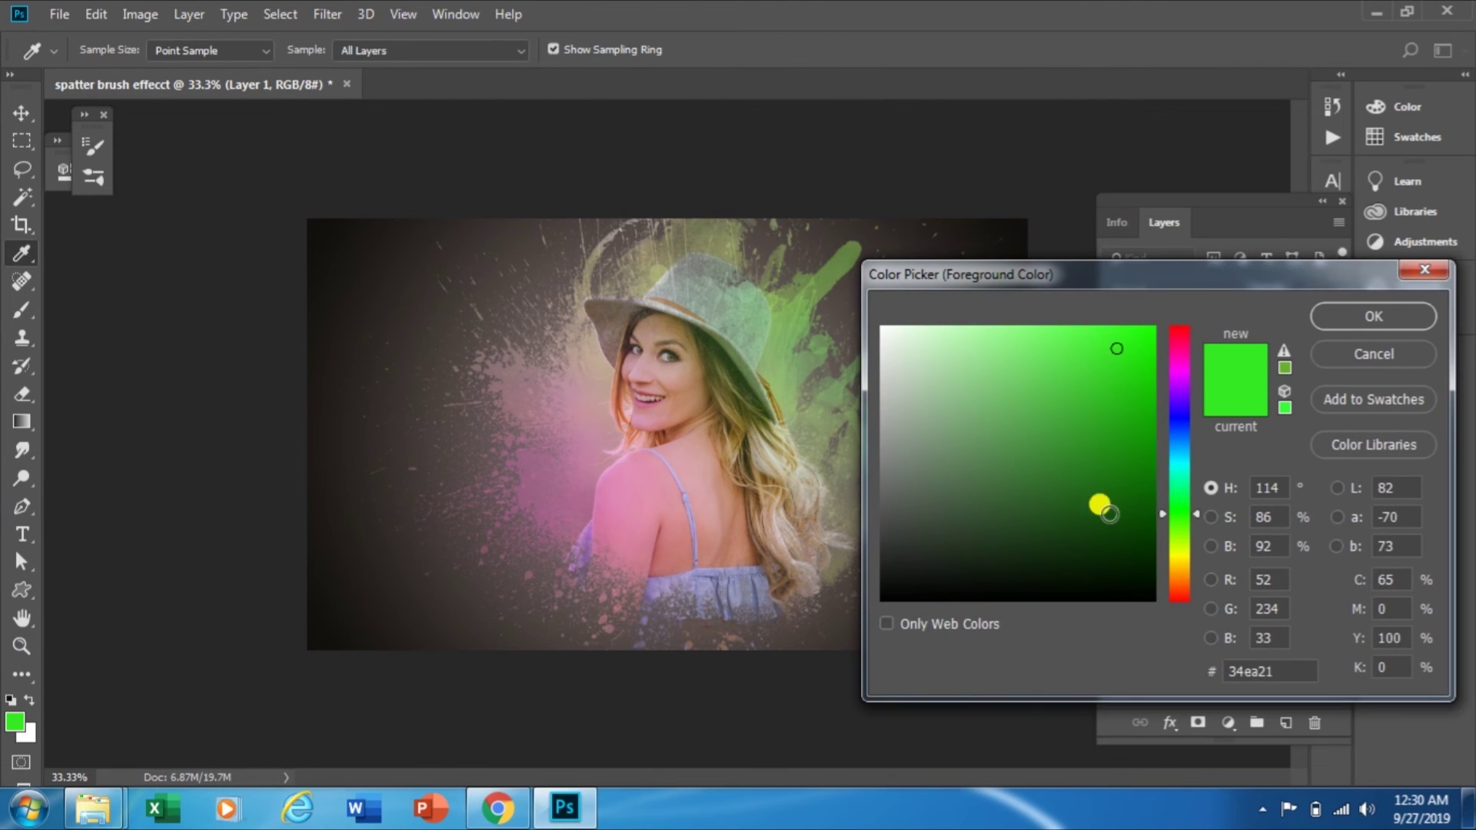
{"action": "left_click_drag", "start_coordinate": [1194, 490], "coordinate": [1188, 451]}
{"action": "left_click", "coordinate": [1125, 419]}
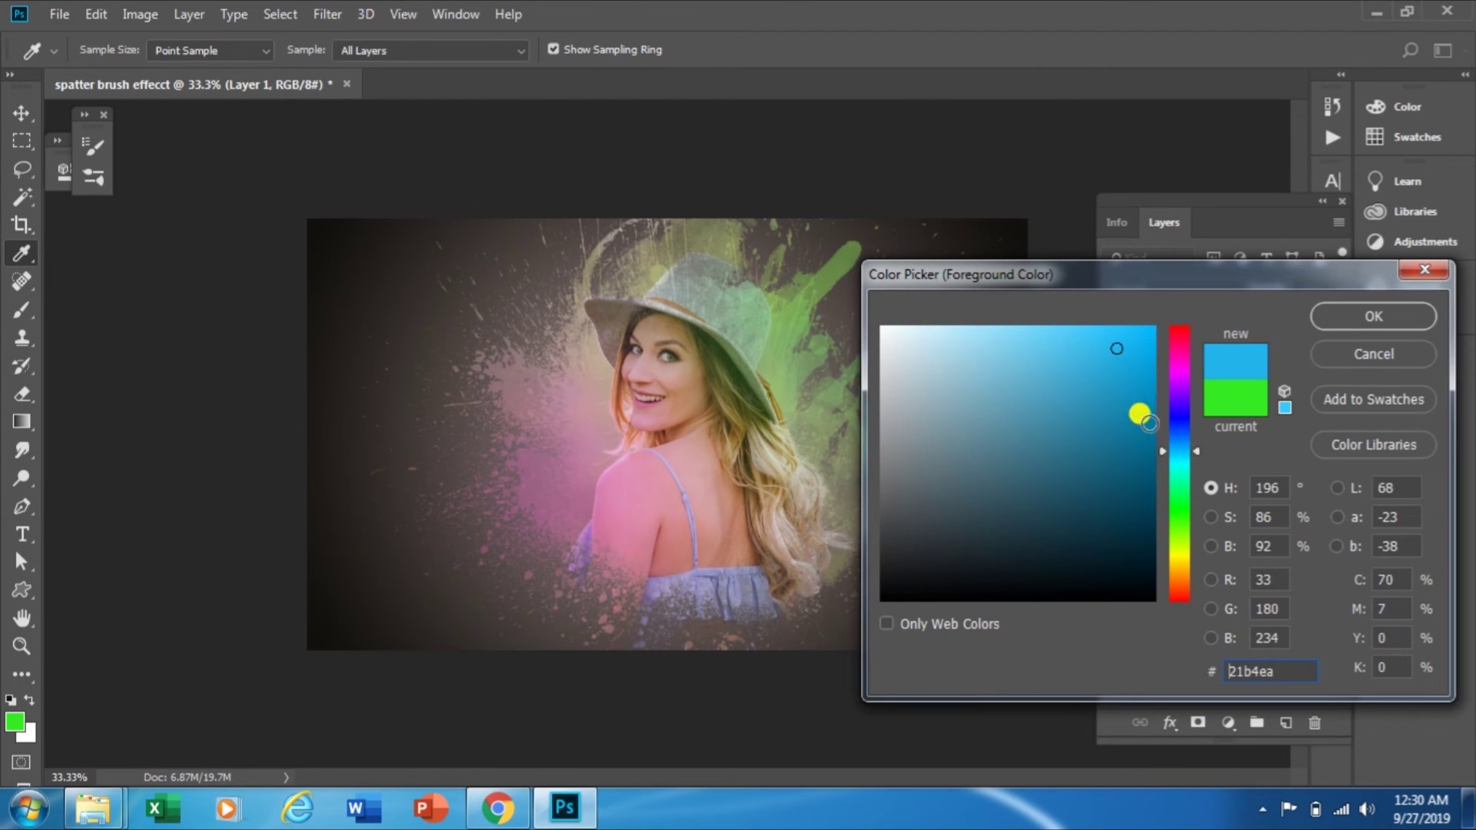
{"action": "left_click", "coordinate": [1368, 321]}
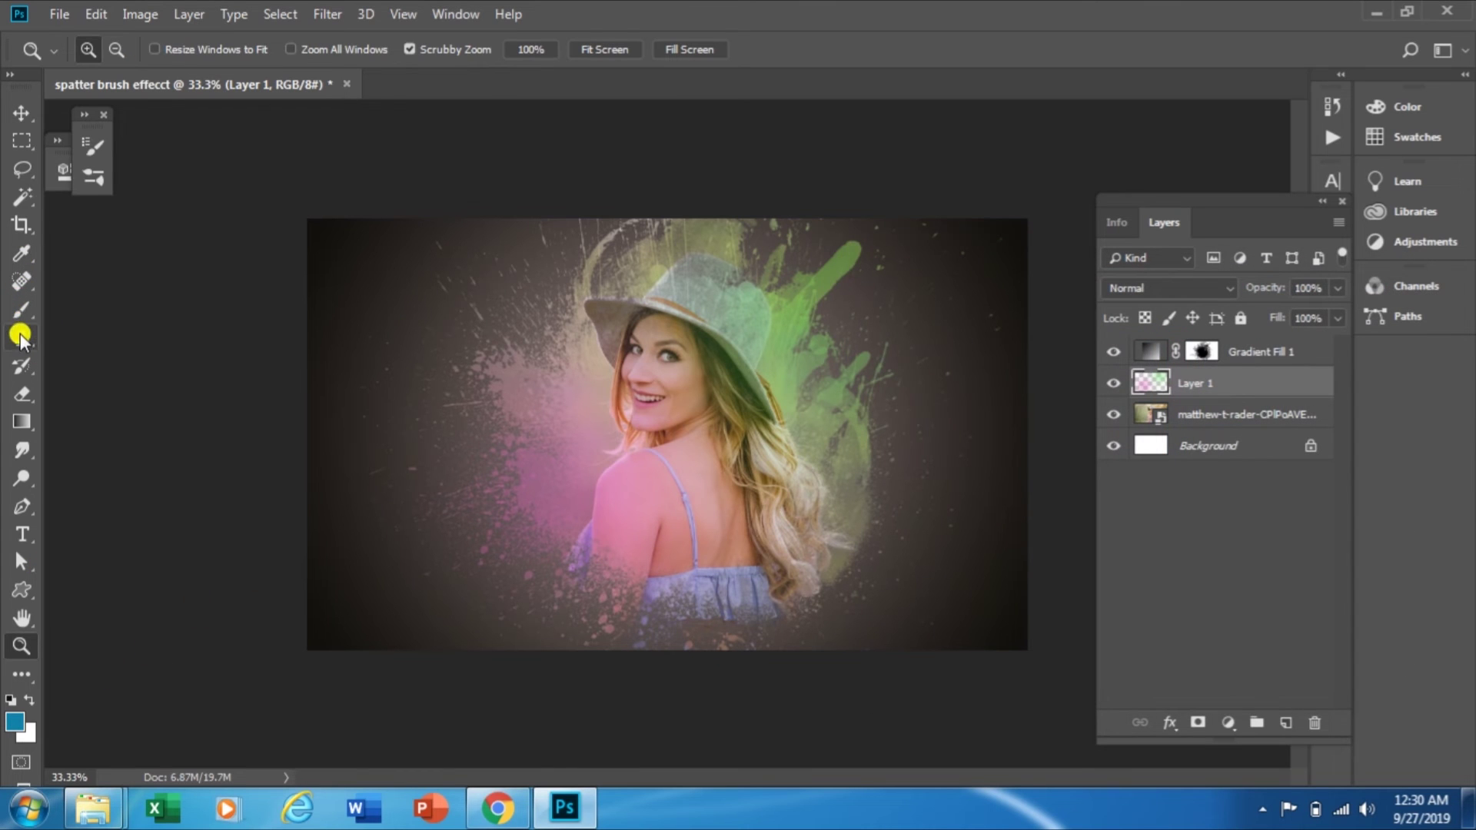
{"action": "left_click", "coordinate": [20, 314]}
{"action": "left_click", "coordinate": [881, 527]}
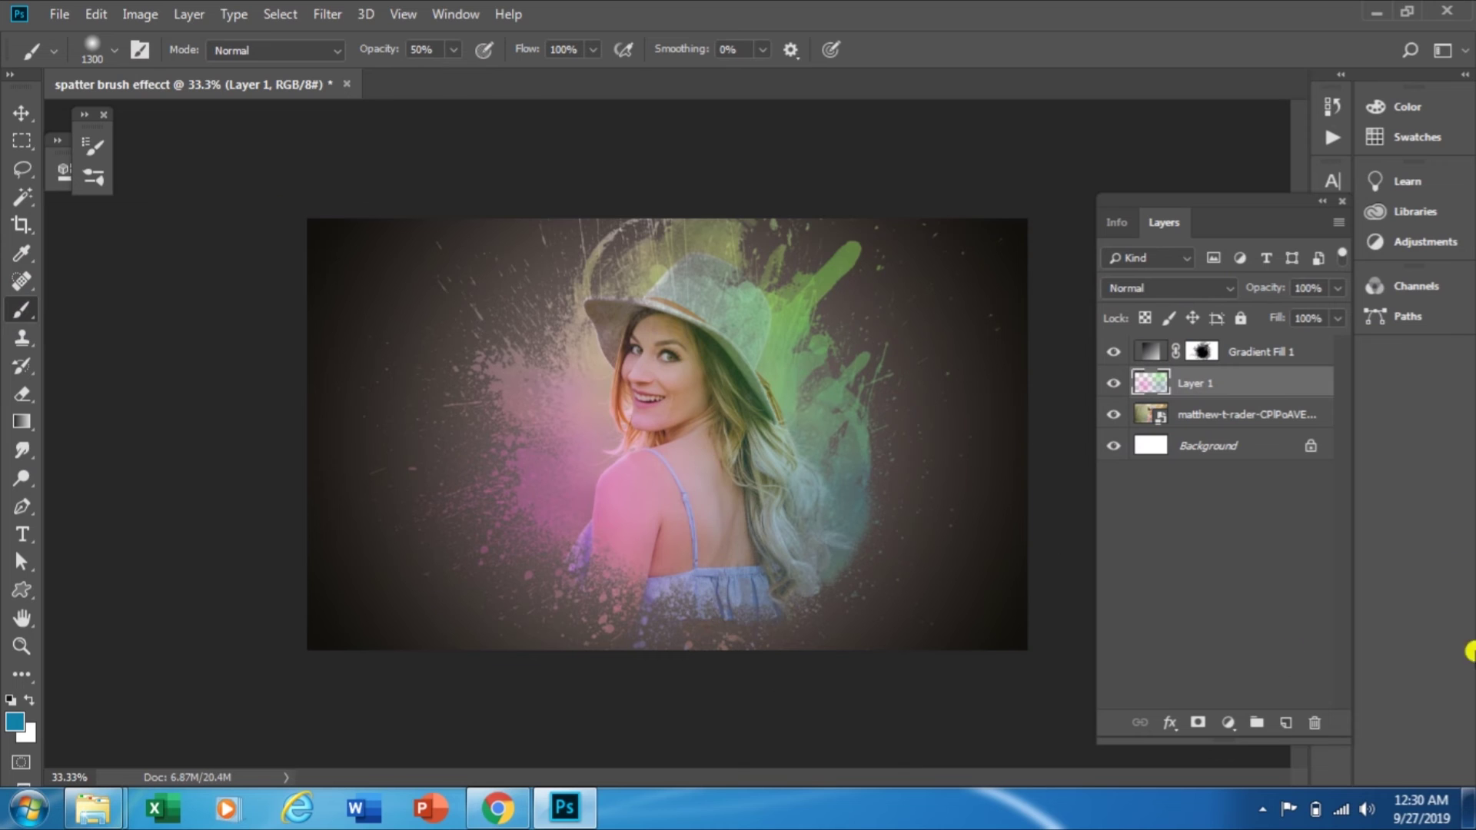
Set the foreground color to a light yellow-green of hue 75° and dab it over the splatter in front of the woman's hat and face
{"action": "left_click", "coordinate": [13, 721]}
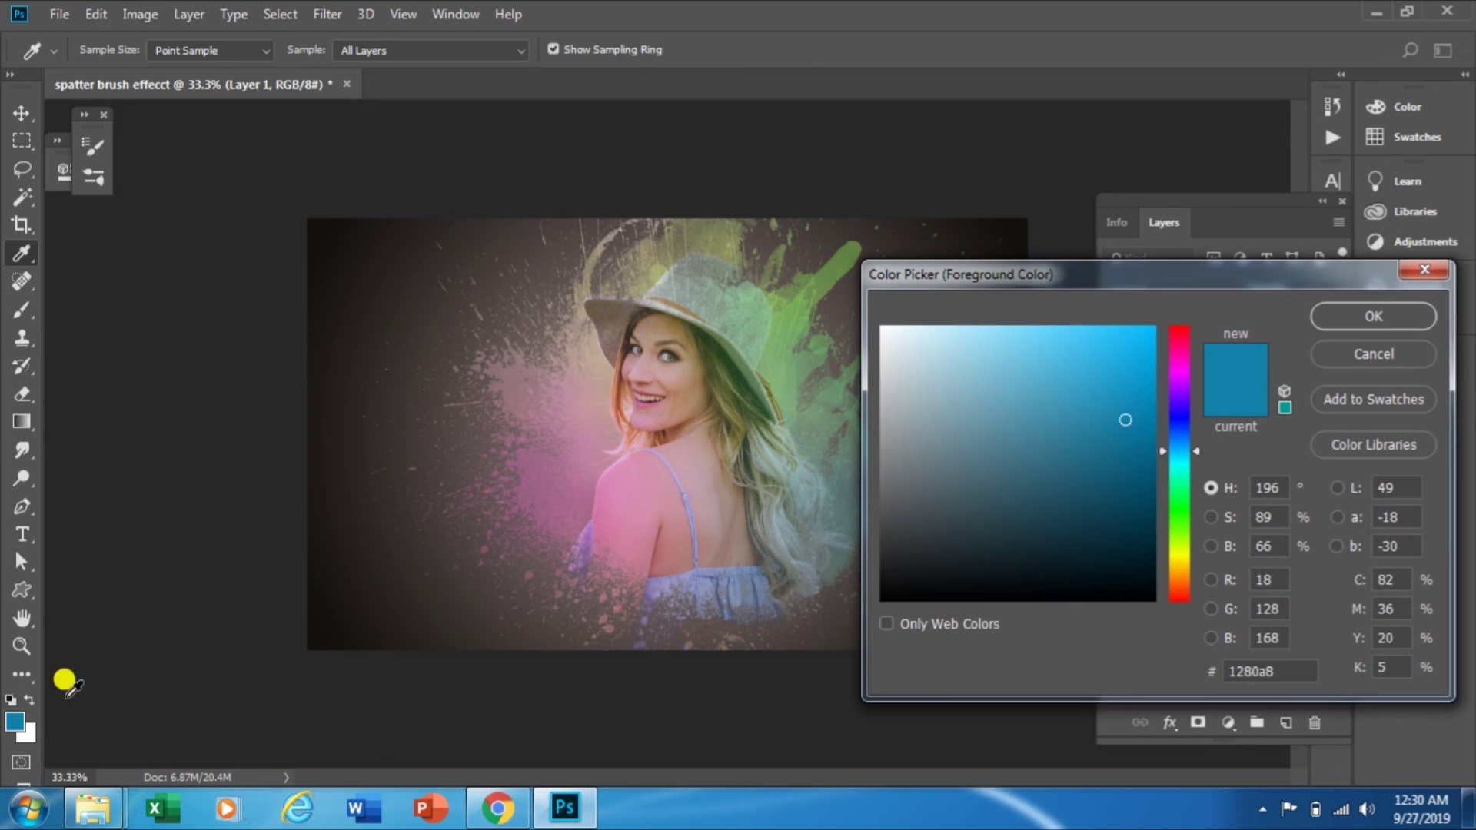
{"action": "left_click_drag", "start_coordinate": [1172, 529], "coordinate": [1184, 547]}
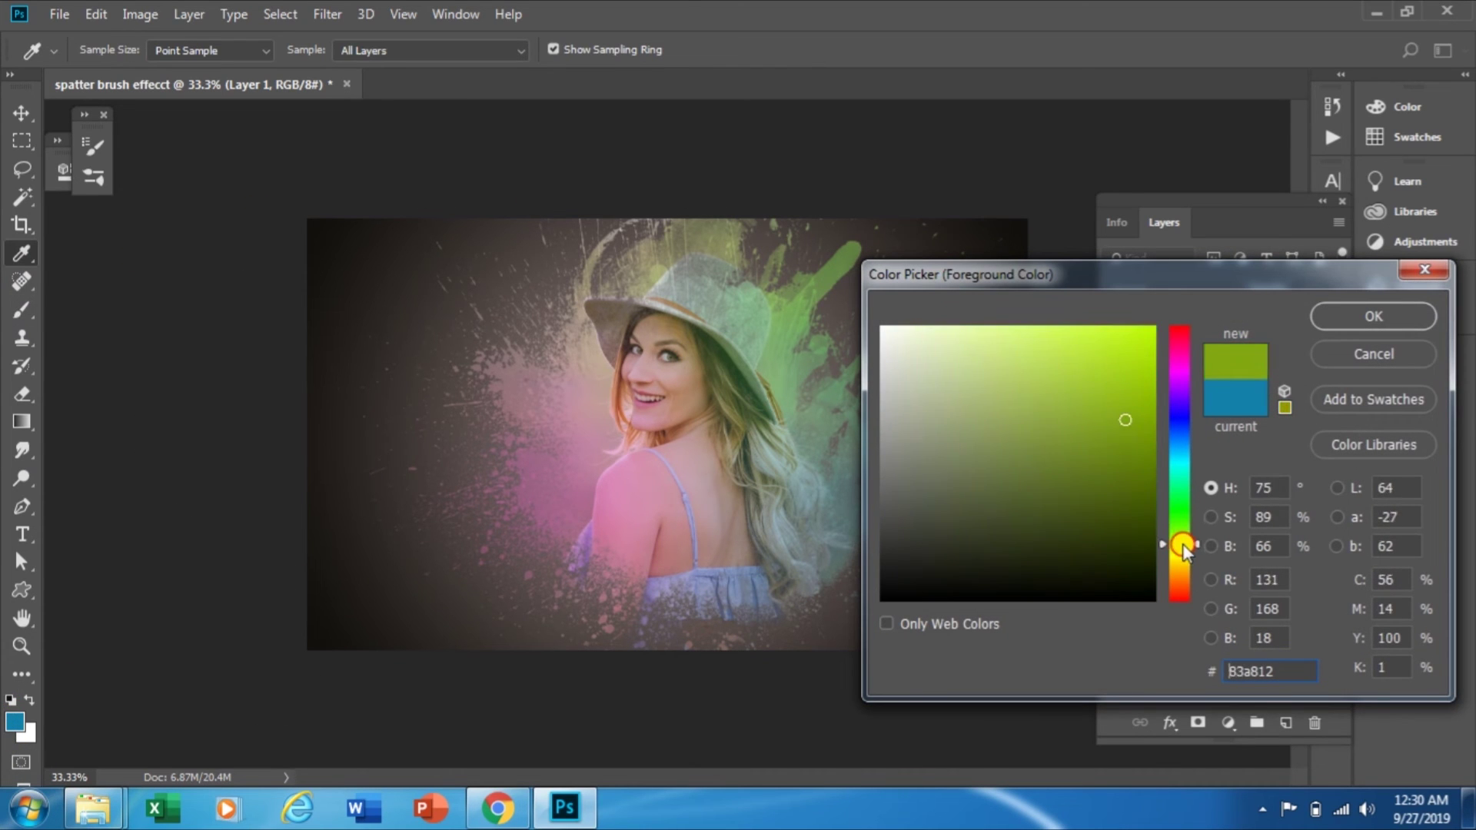
{"action": "left_click", "coordinate": [1080, 351]}
{"action": "left_click", "coordinate": [1330, 316]}
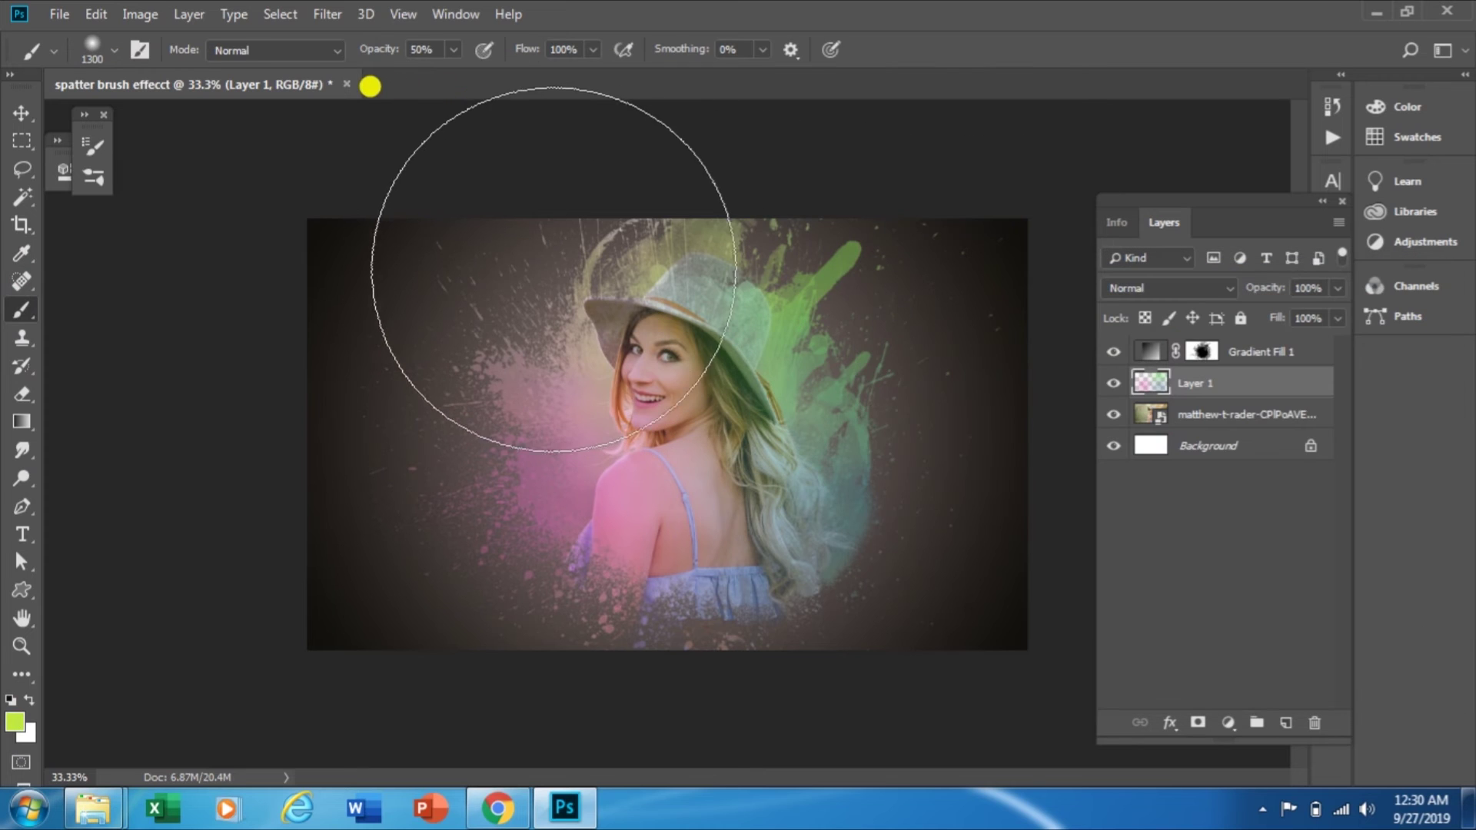
{"action": "left_click", "coordinate": [511, 254]}
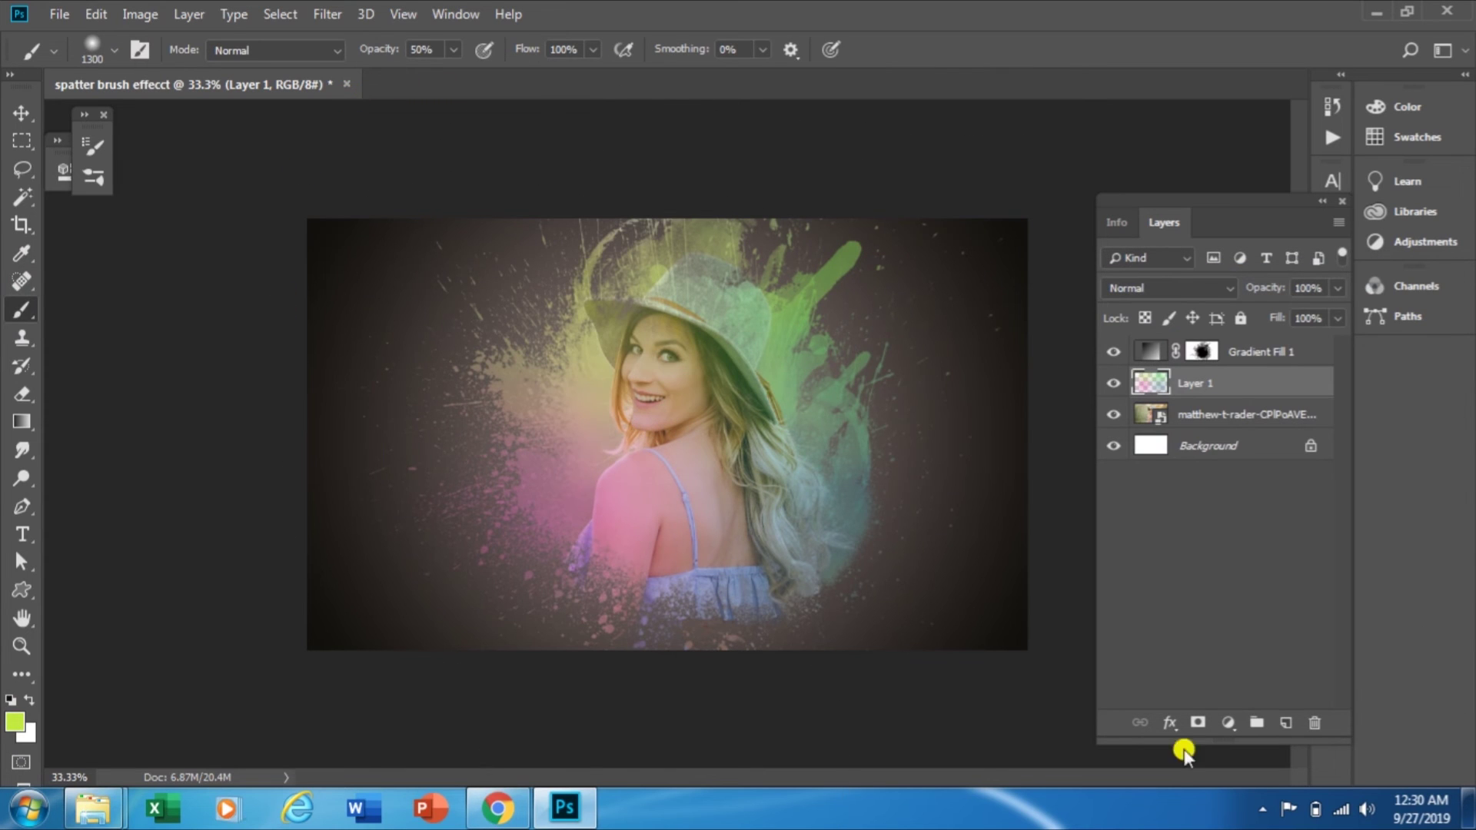
Set the blend mode of the color dab layer to Overlay after trying Color Dodge
{"action": "left_click", "coordinate": [20, 116]}
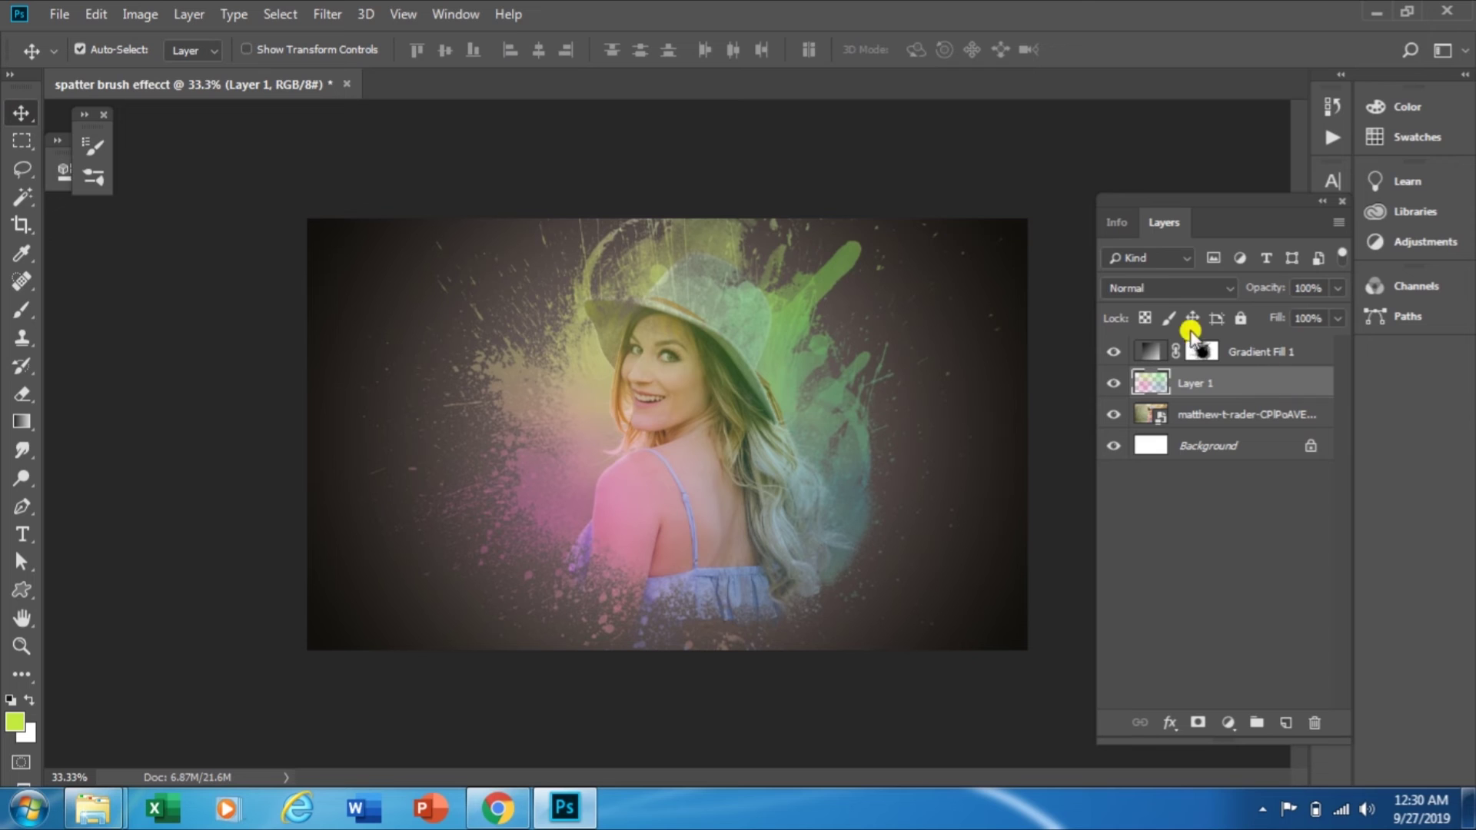
{"action": "left_click", "coordinate": [1160, 289]}
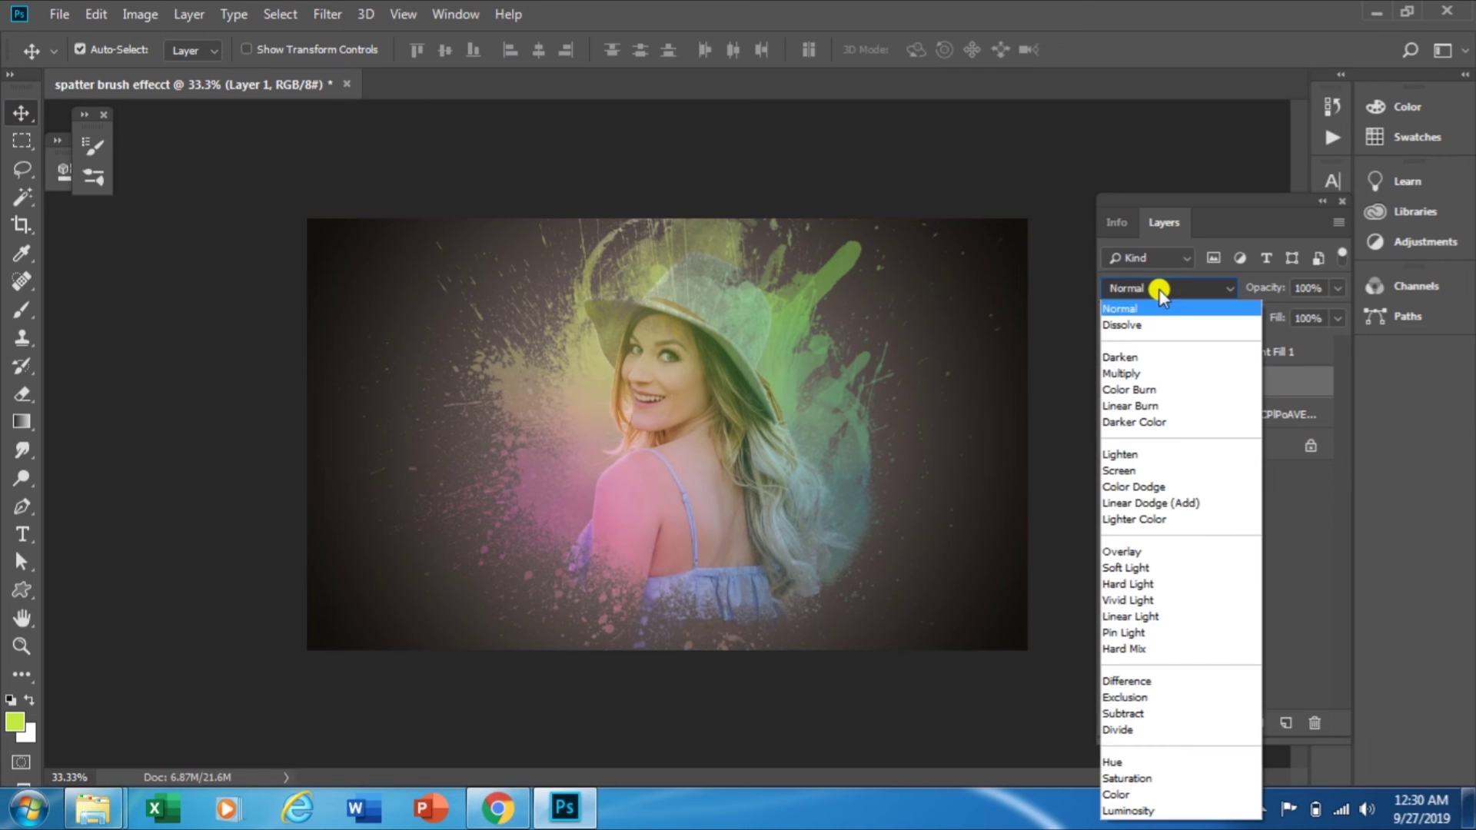
{"action": "left_click", "coordinate": [1160, 289]}
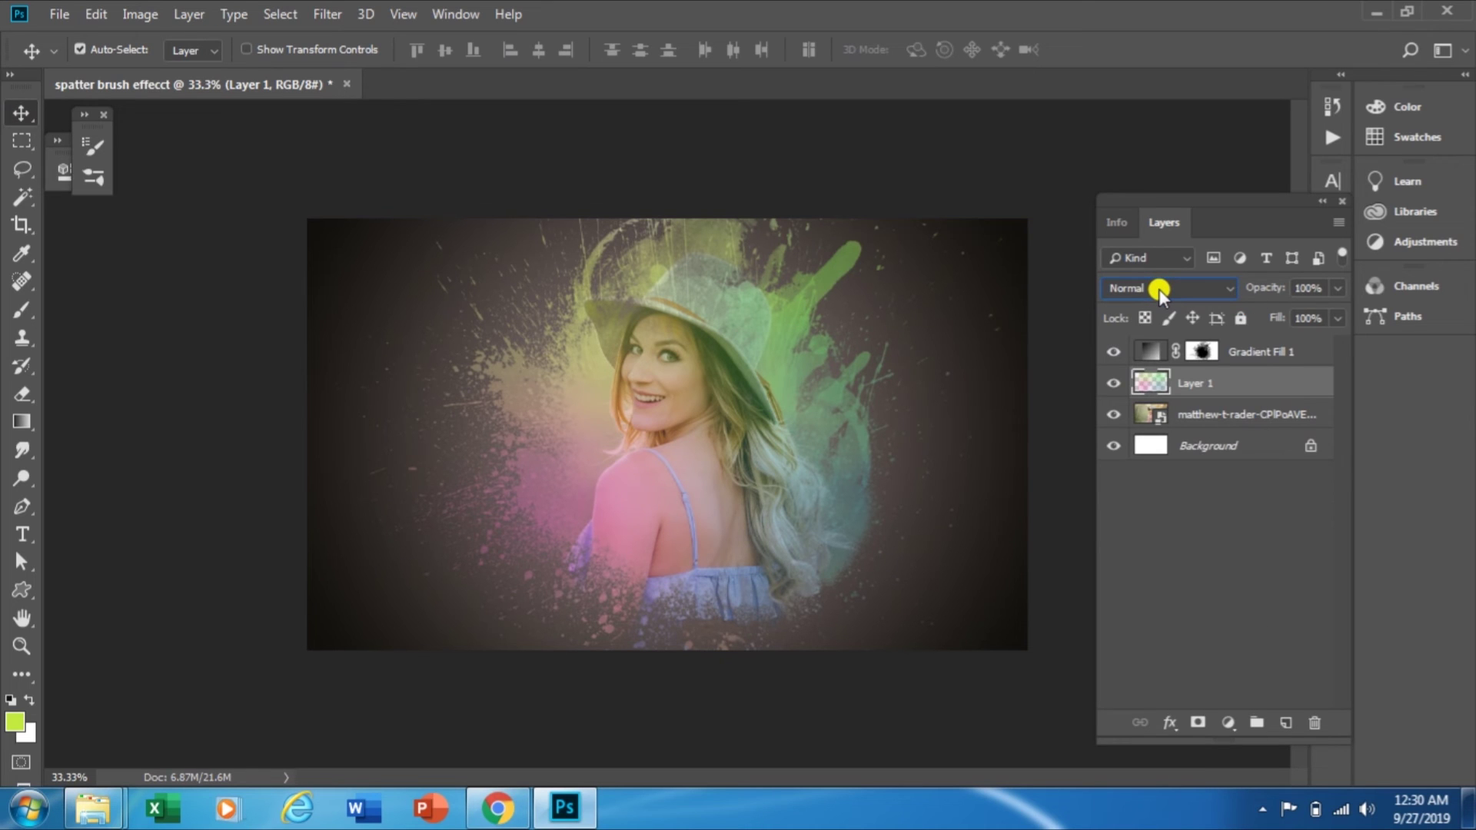
{"action": "left_click", "coordinate": [1159, 289]}
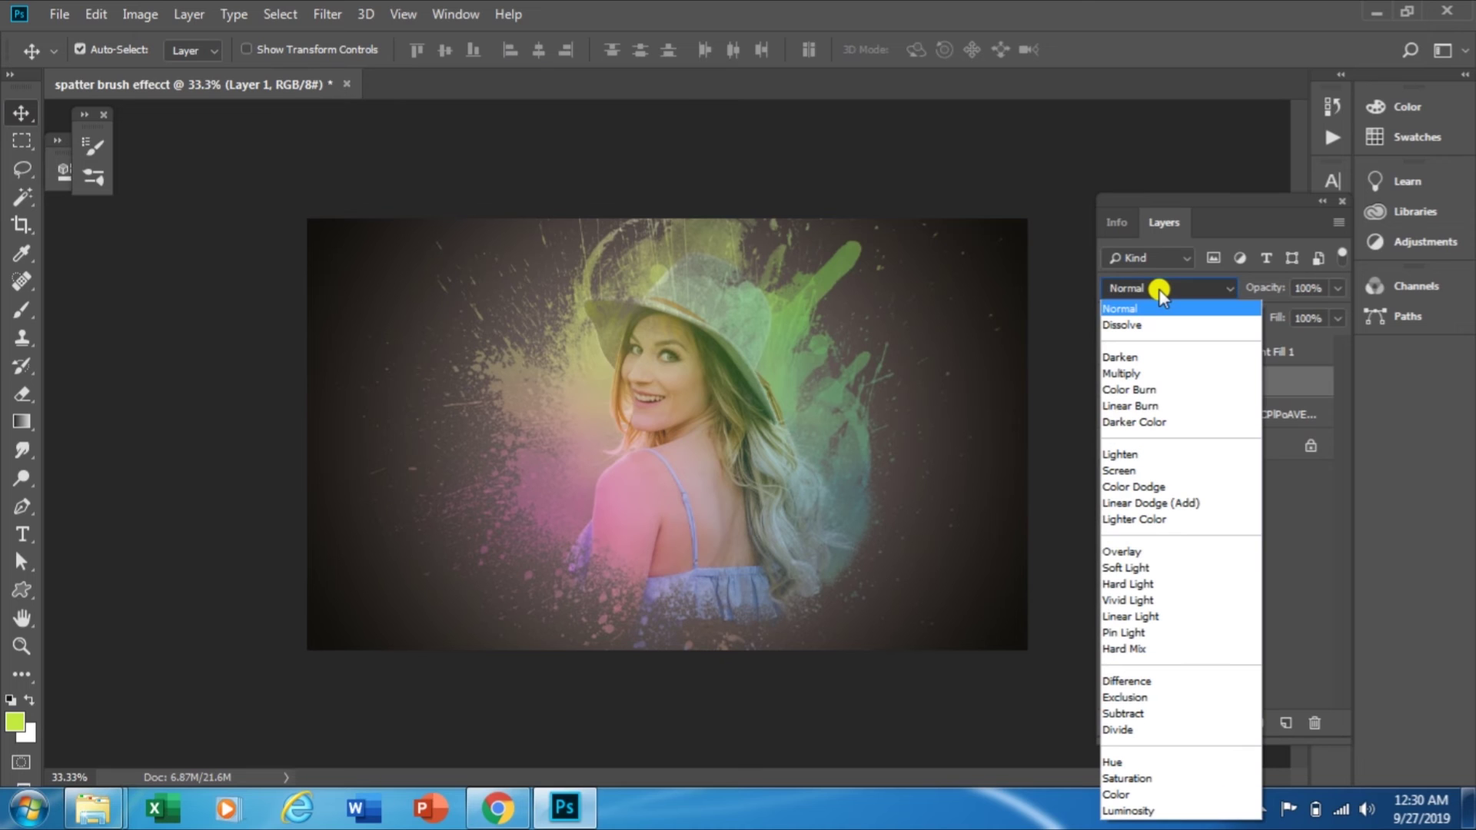
{"action": "left_click", "coordinate": [1134, 486]}
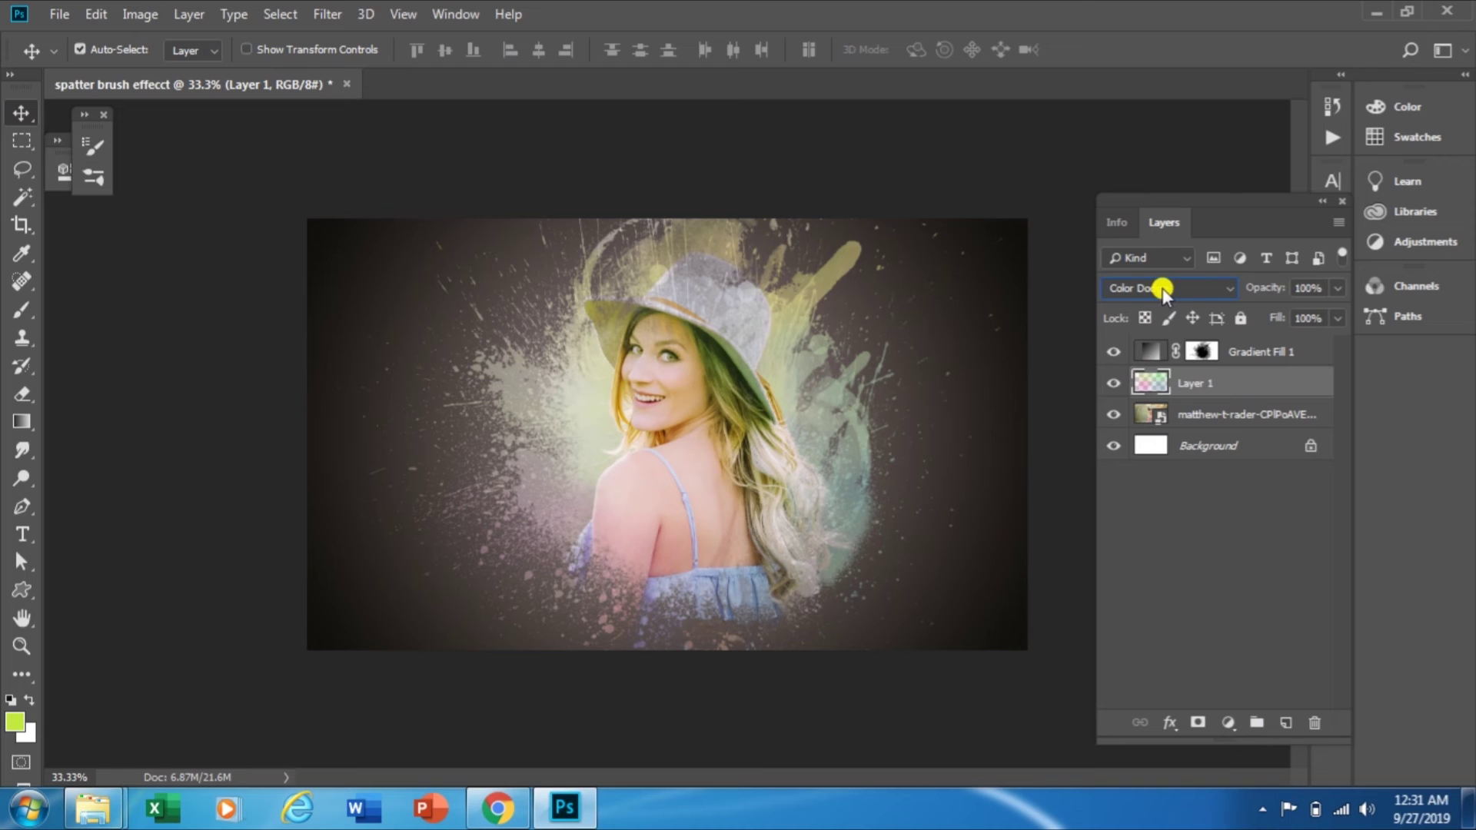
{"action": "scroll", "coordinate": [1163, 291], "scroll_direction": "down", "scroll_amount": 3}
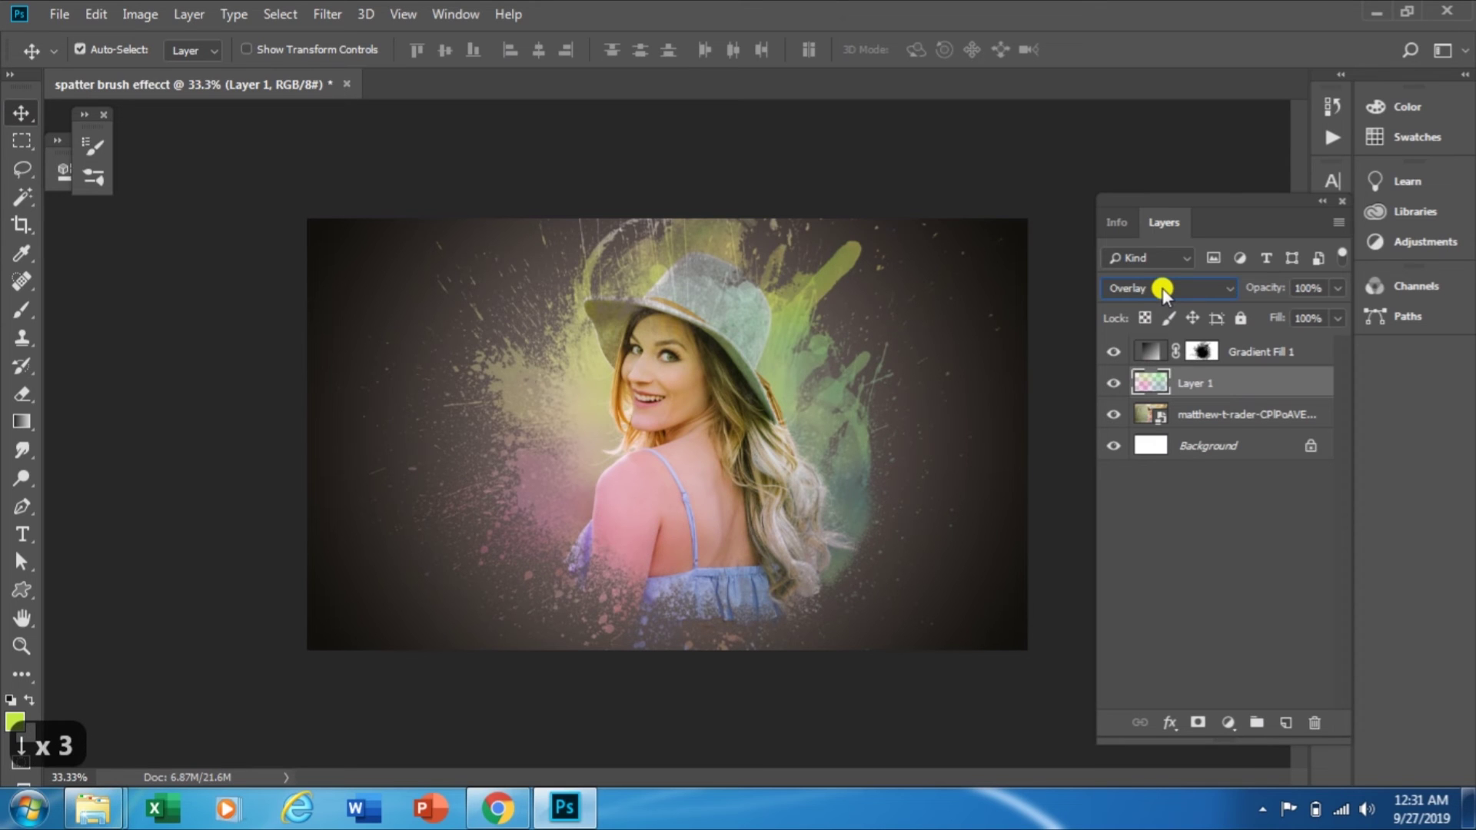
{"action": "left_click", "coordinate": [1271, 561]}
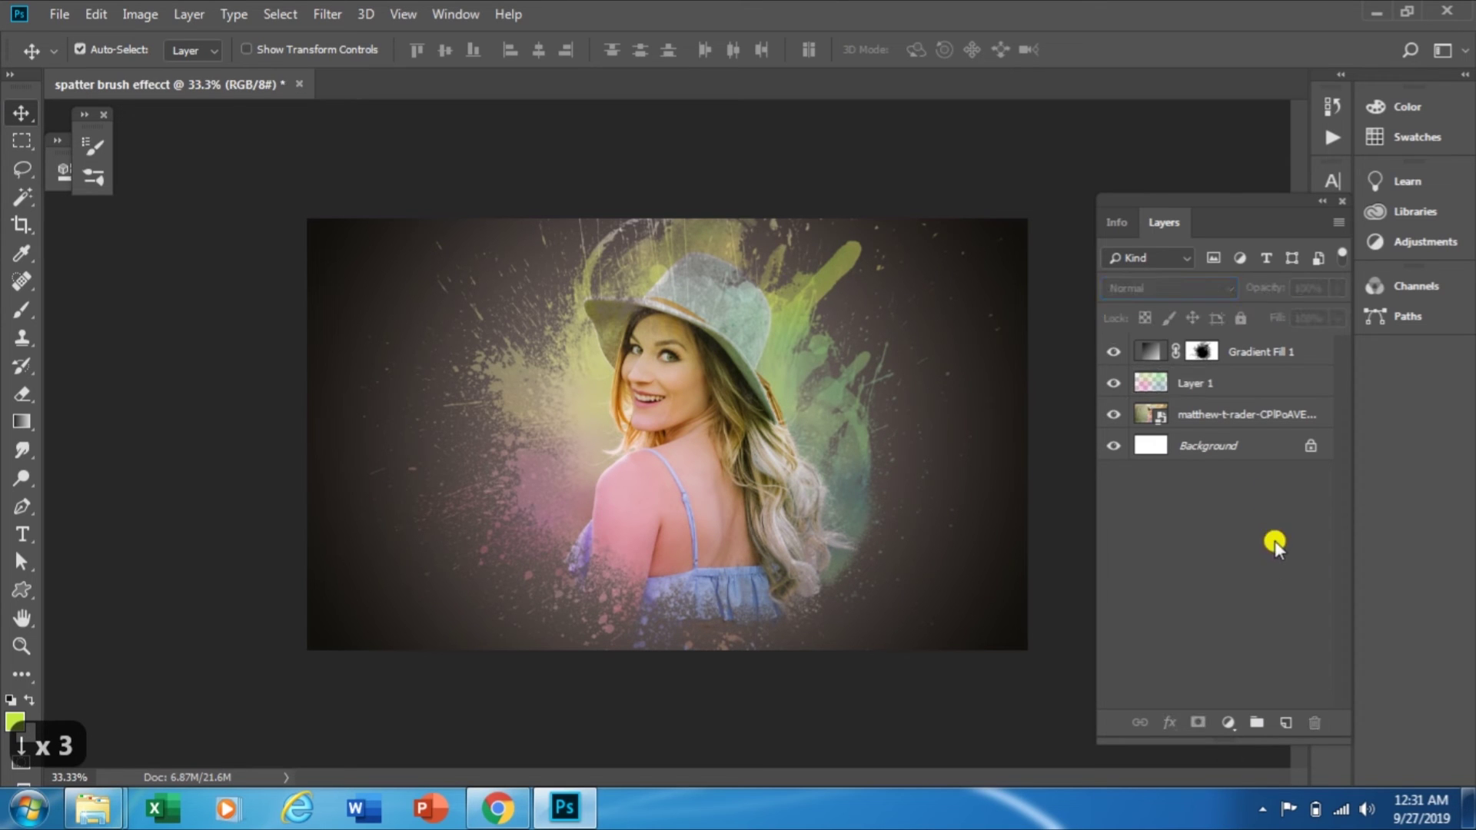
Reduce the opacity of the color dab layer to 75%
{"action": "left_click", "coordinate": [1282, 381]}
{"action": "left_click_drag", "start_coordinate": [1333, 291], "coordinate": [1328, 312]}
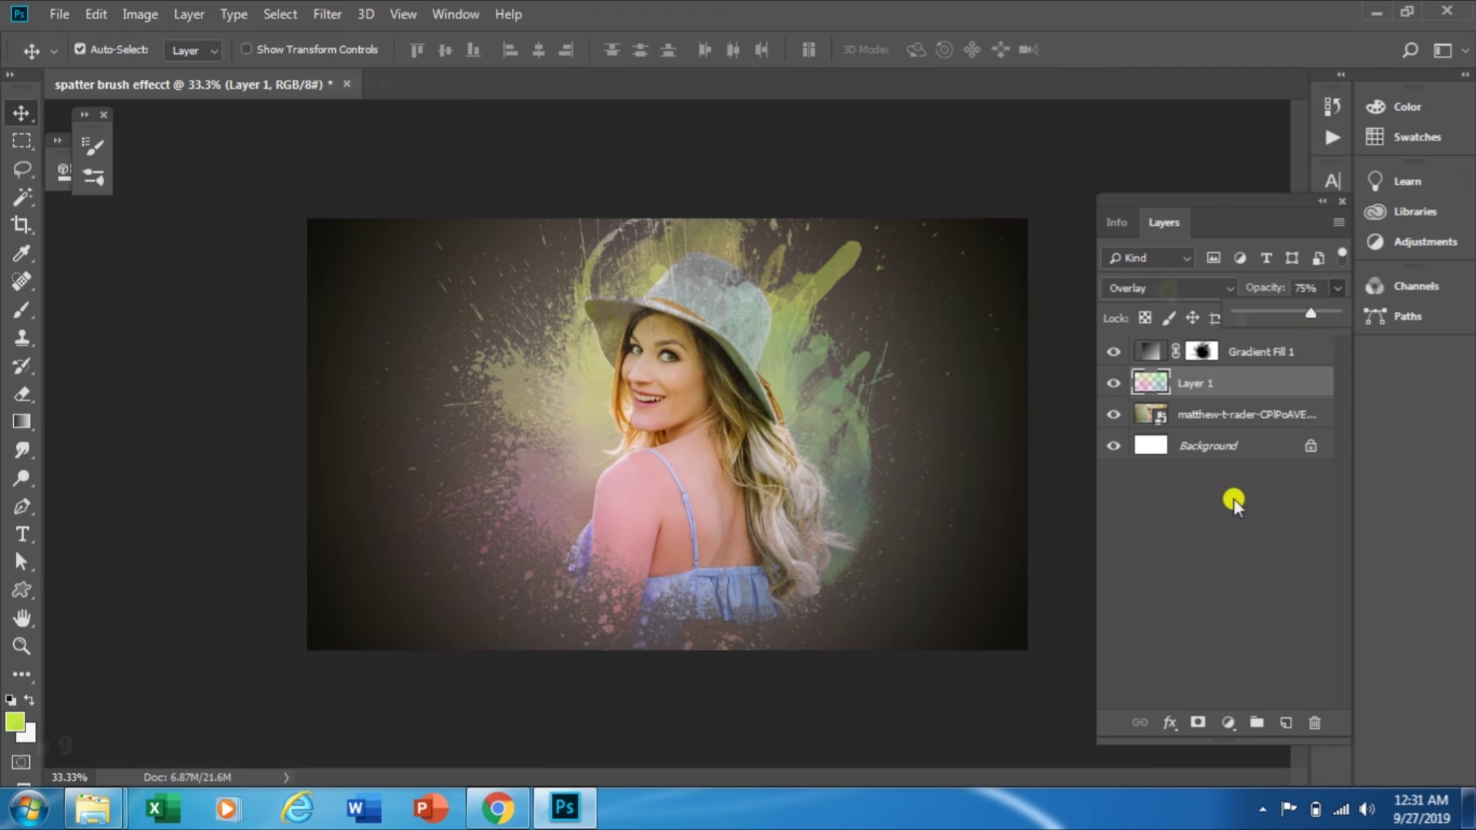
{"action": "left_click", "coordinate": [1216, 549]}
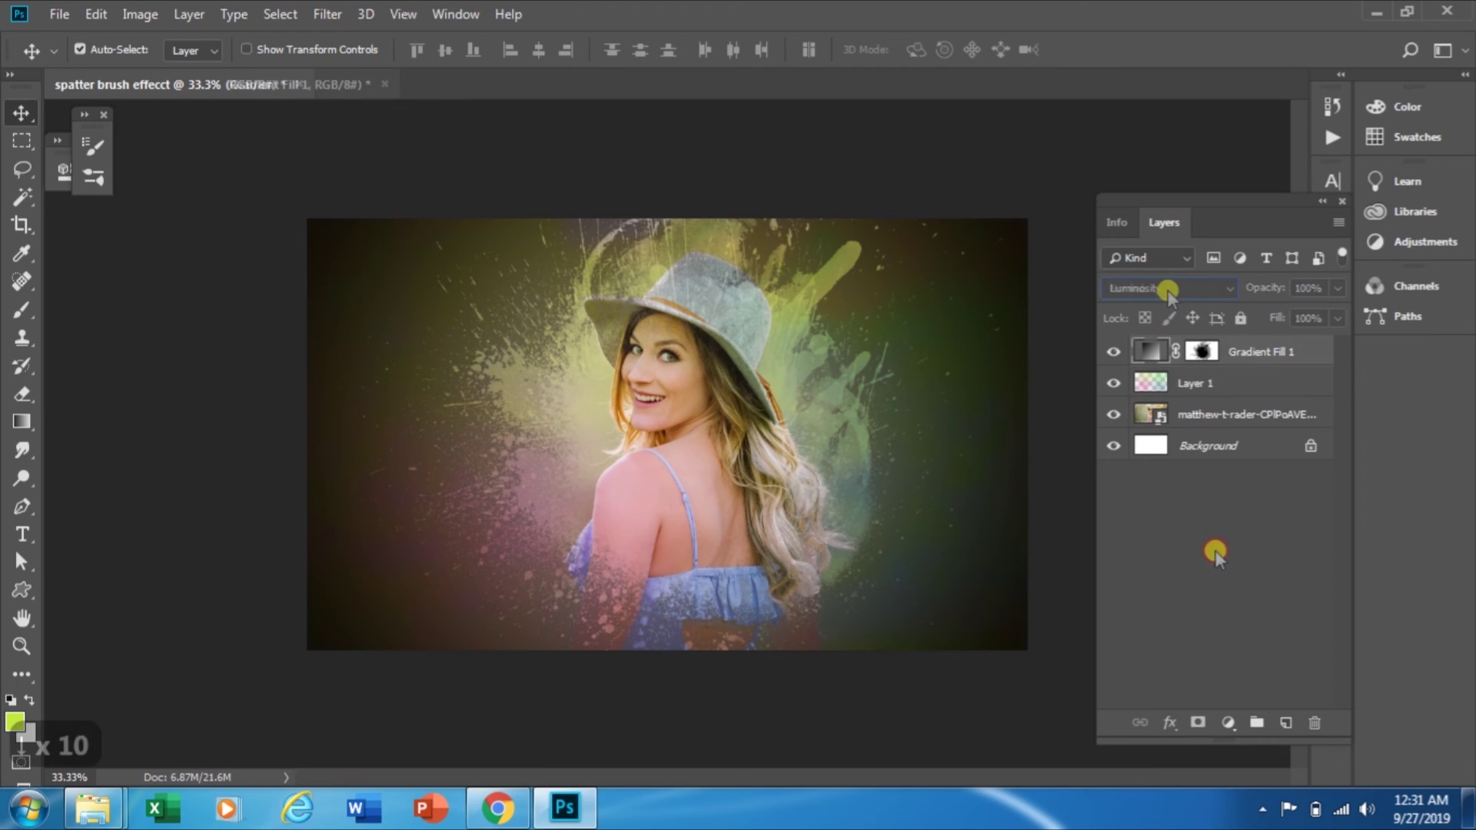
Try the Luminosity, Linear Burn and Color Burn blend modes on the gradient fill layer
{"action": "key", "text": "Down"}
{"action": "left_click", "coordinate": [1168, 290]}
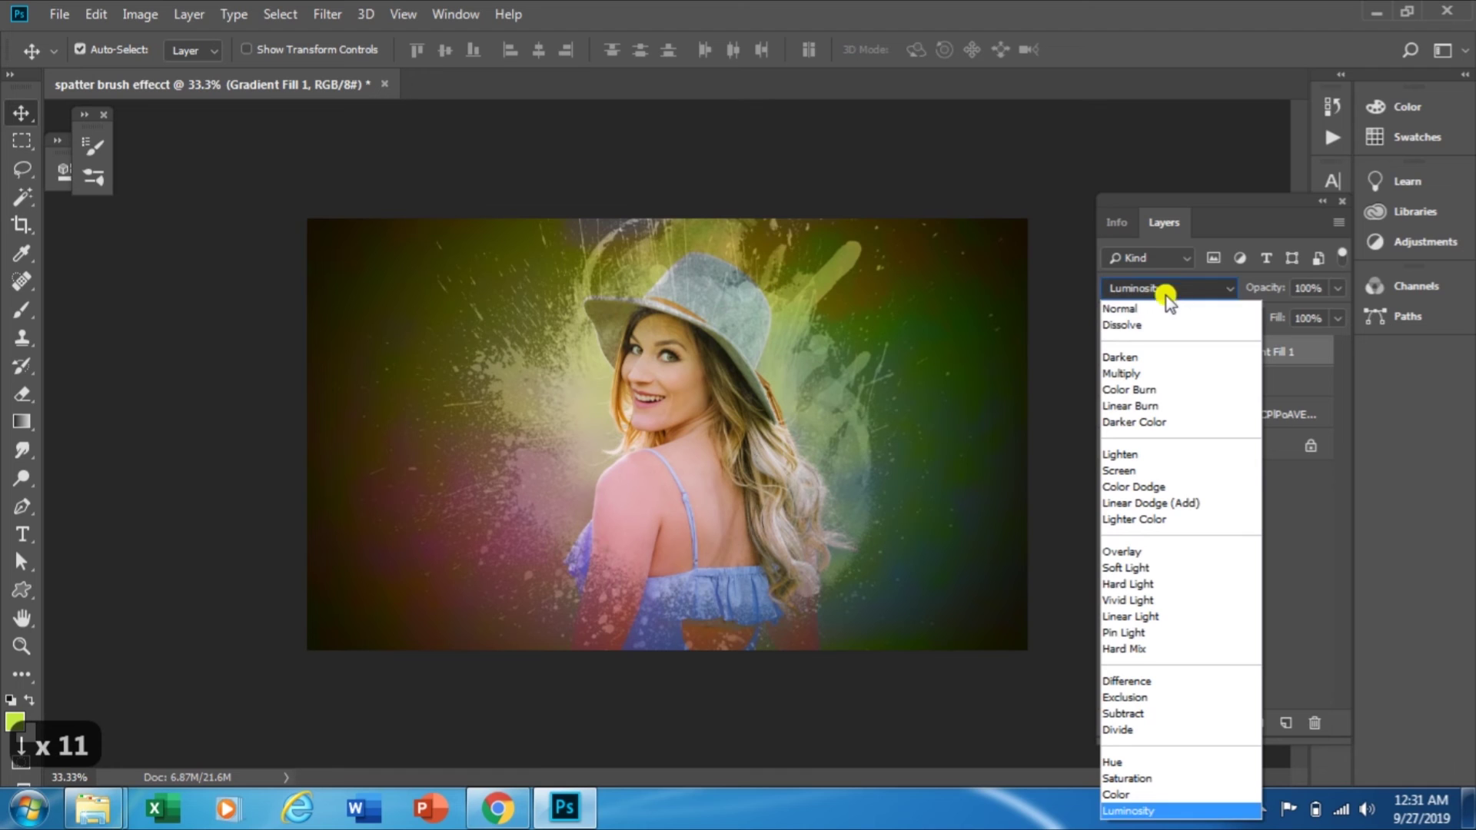
{"action": "left_click", "coordinate": [1167, 406]}
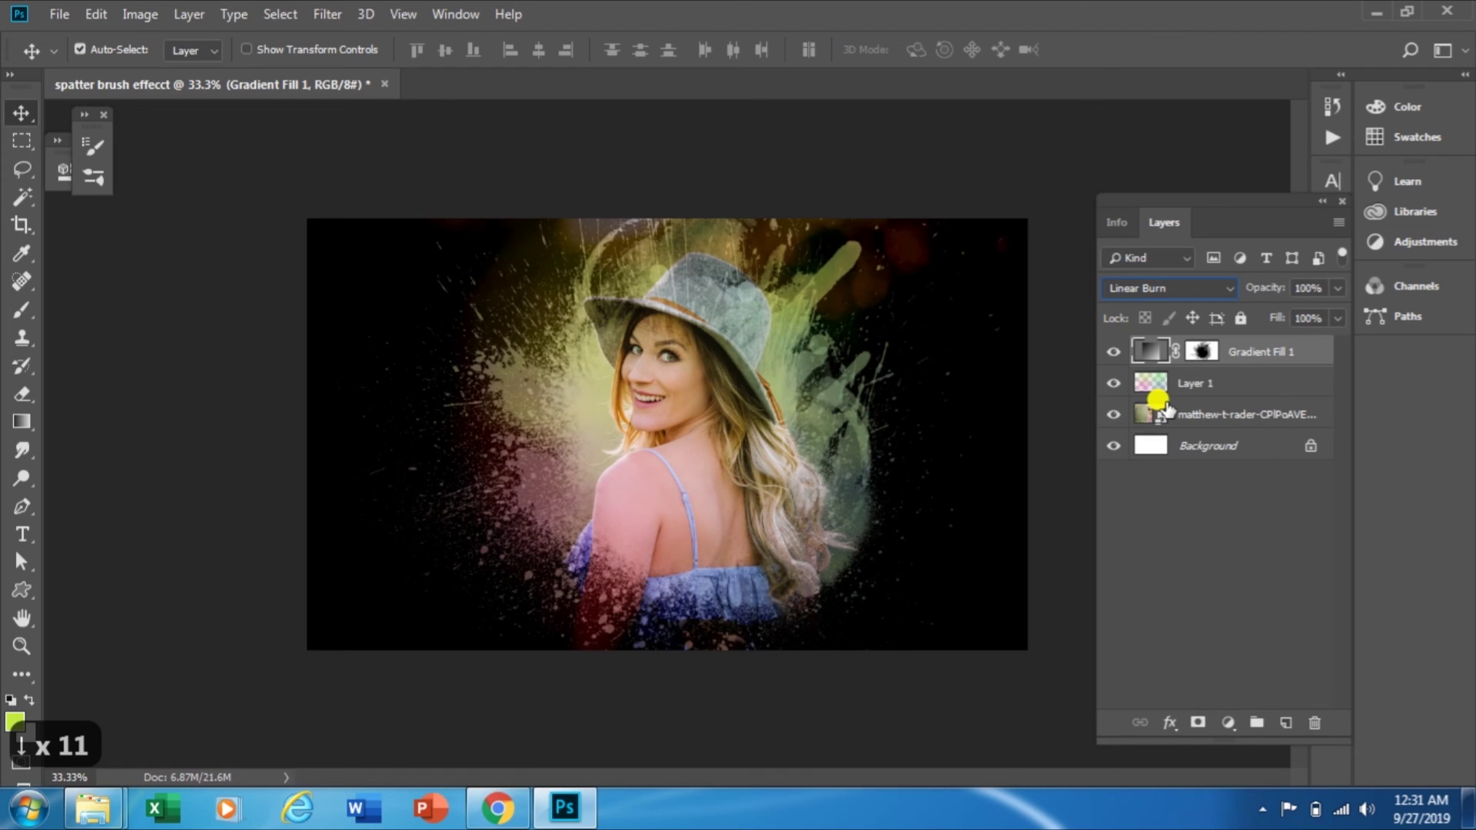
{"action": "left_click", "coordinate": [1214, 292]}
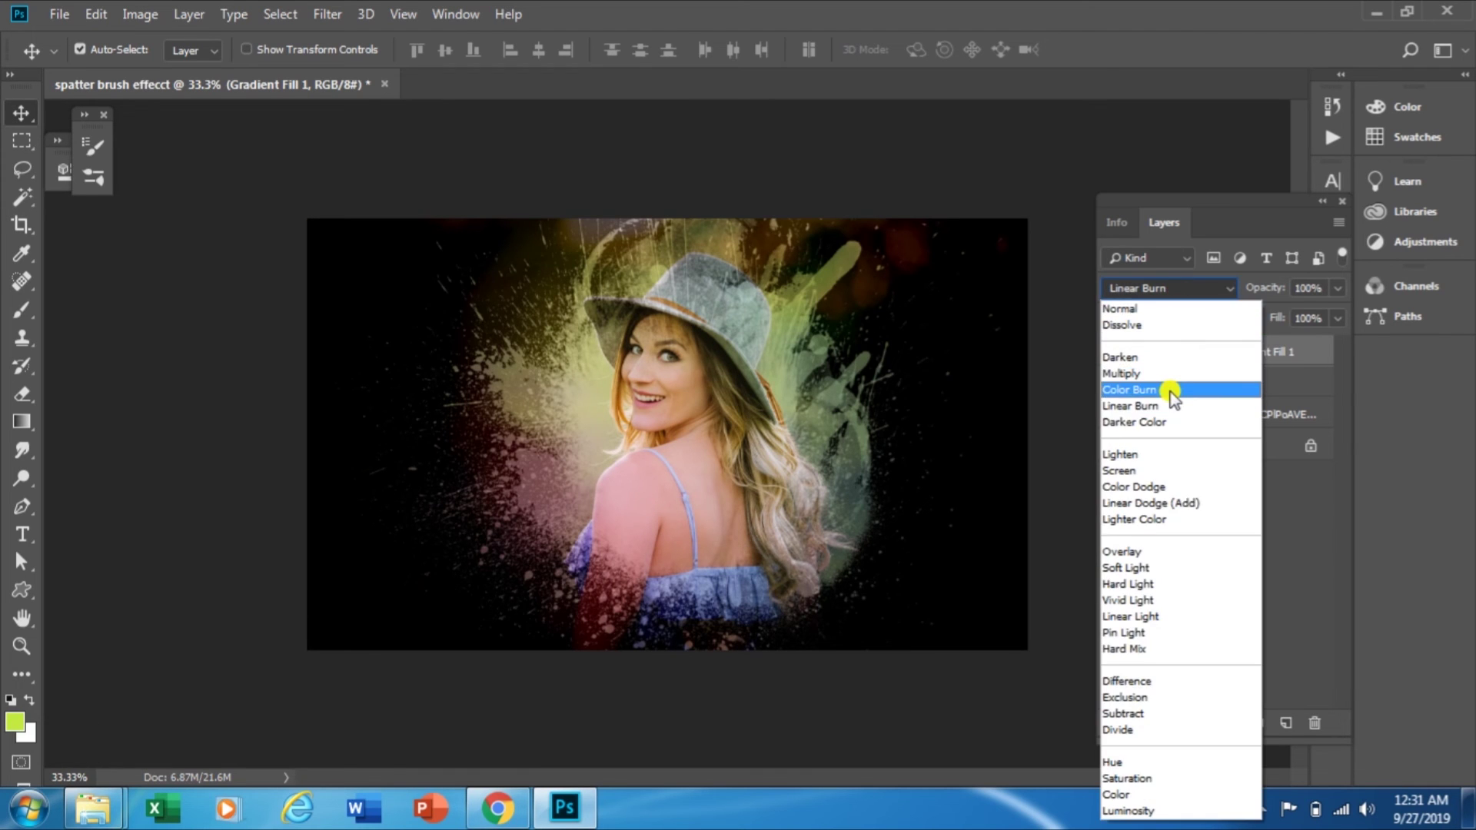
{"action": "left_click", "coordinate": [1223, 388]}
{"action": "left_click", "coordinate": [1219, 551]}
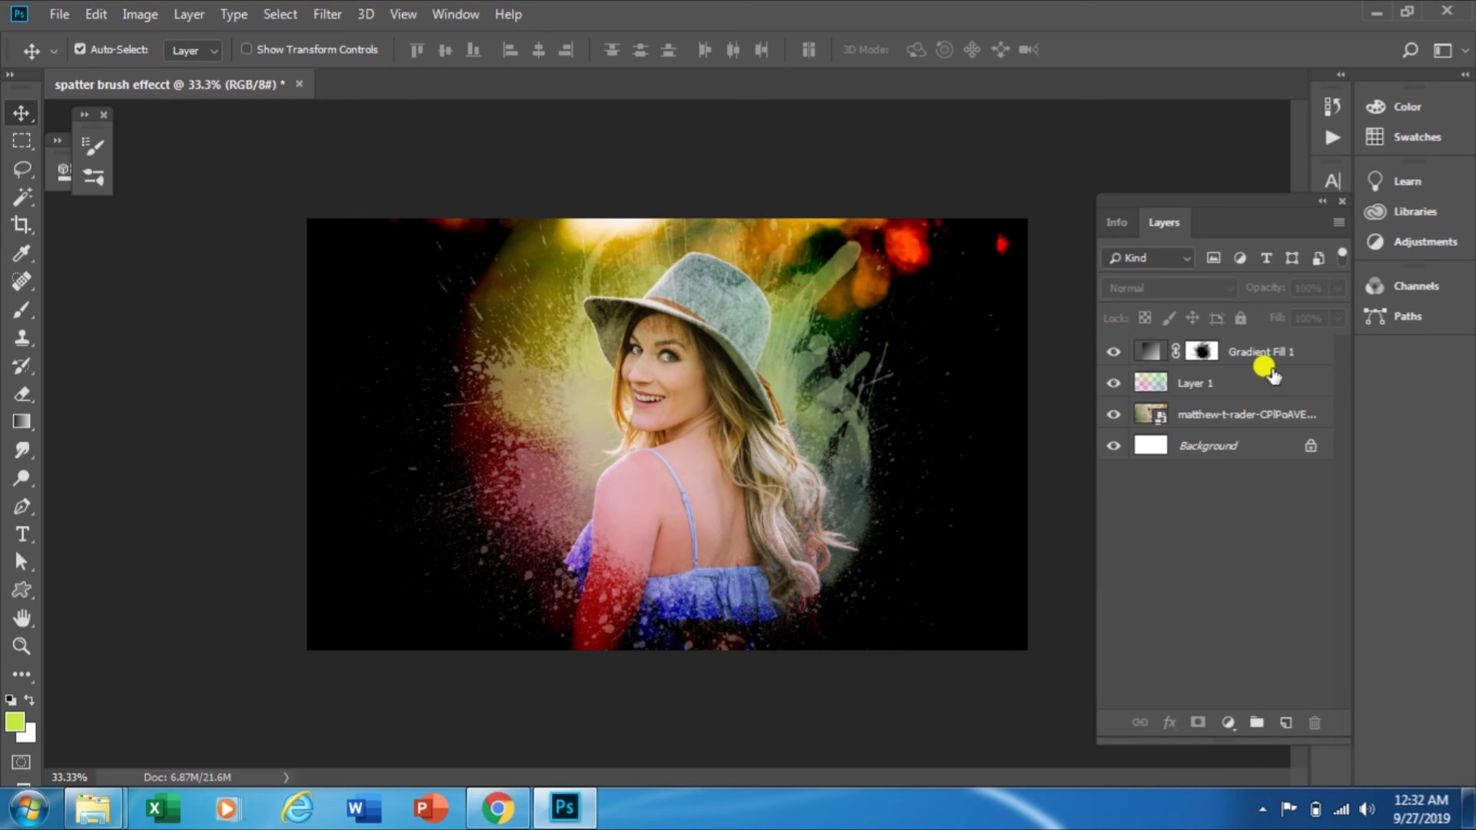
Return the gradient fill layer's blend mode to Normal
{"action": "left_click", "coordinate": [1230, 357]}
{"action": "left_click", "coordinate": [1167, 288]}
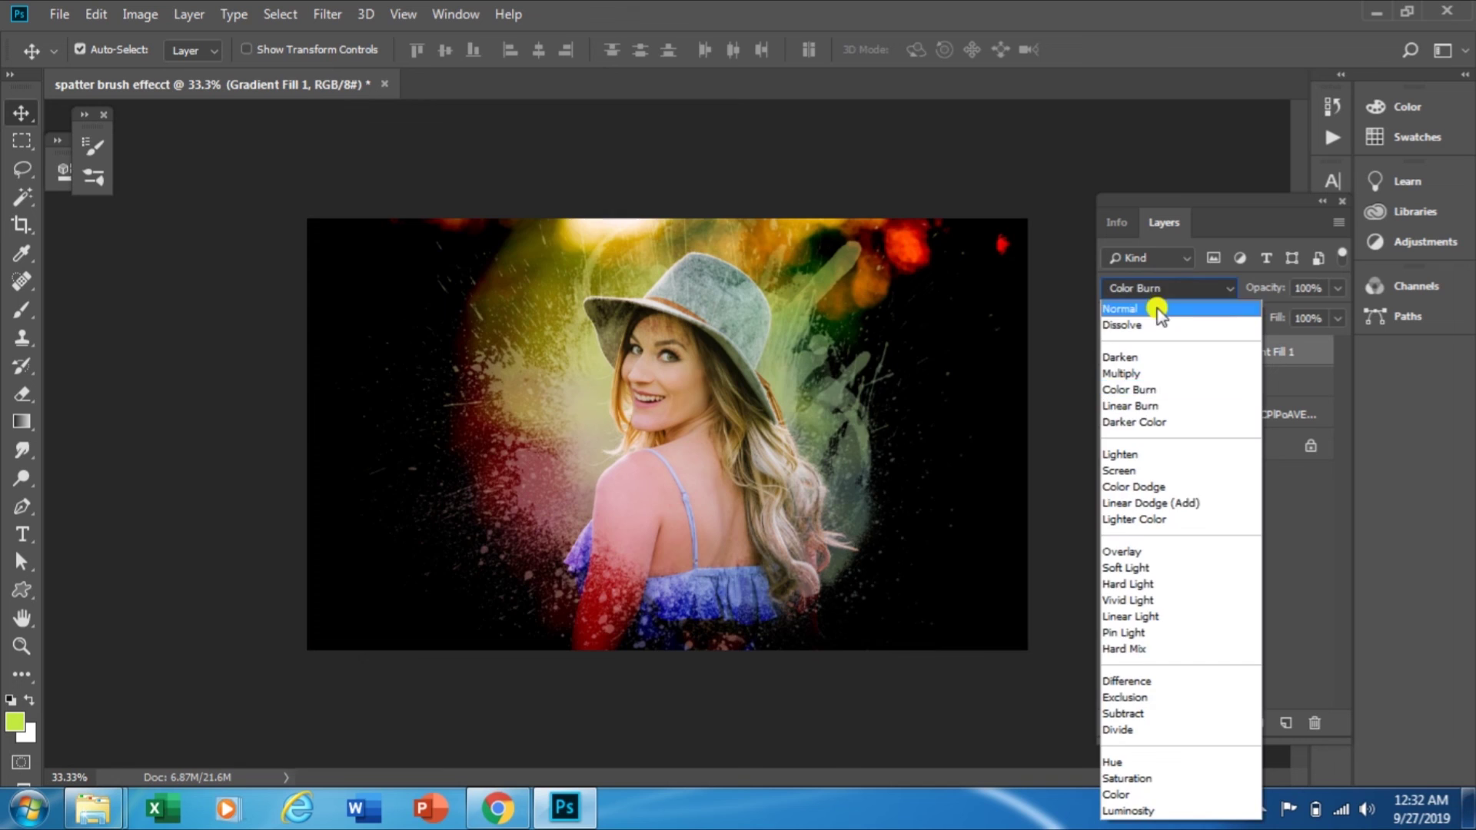
{"action": "left_click", "coordinate": [1138, 307]}
{"action": "left_click", "coordinate": [1251, 532]}
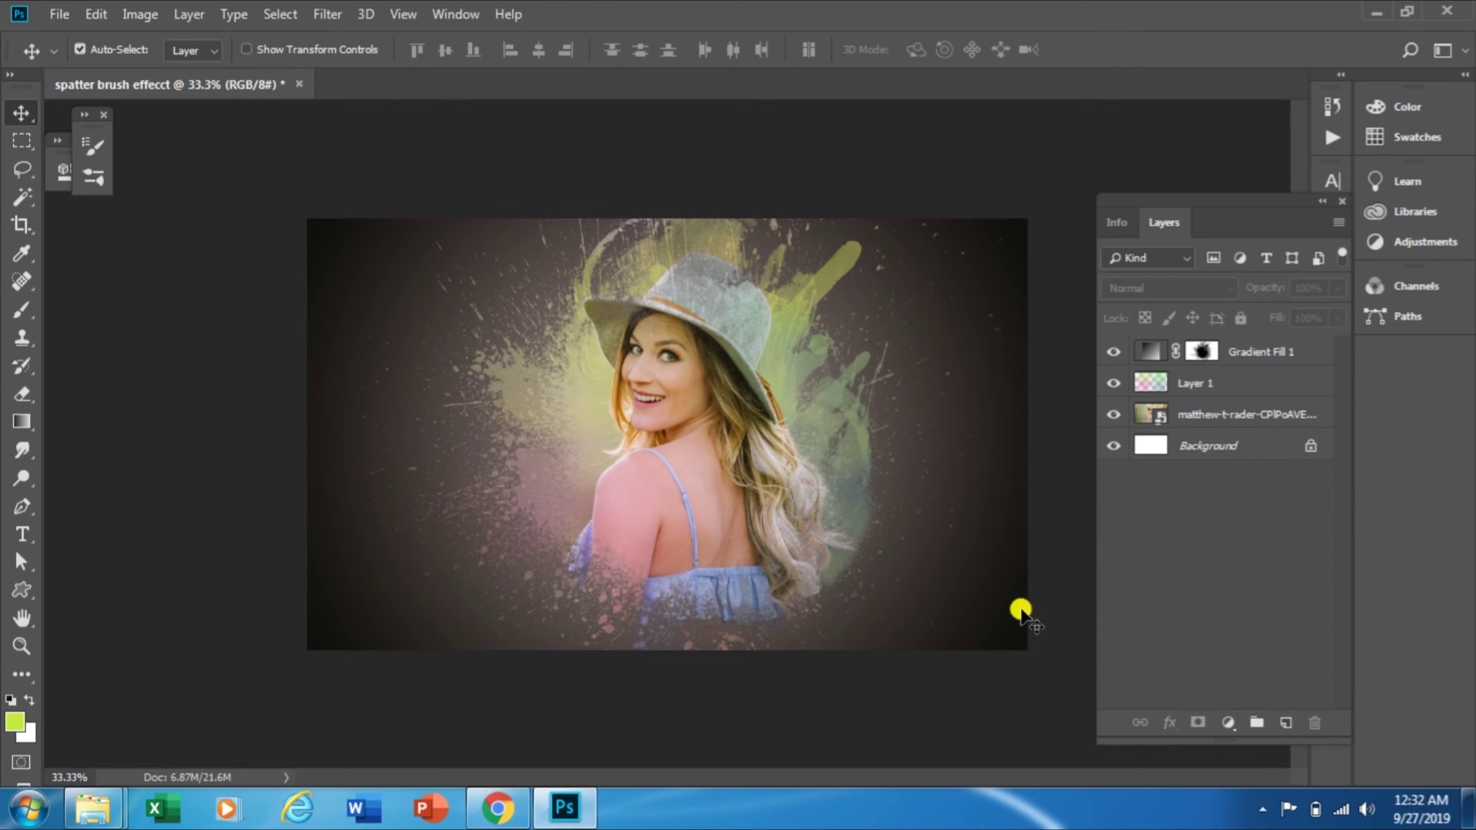
Open the gradient fill's gradient for editing and bring up the color of its light end stop
{"action": "left_click", "coordinate": [1147, 360]}
{"action": "double_click", "coordinate": [1150, 352]}
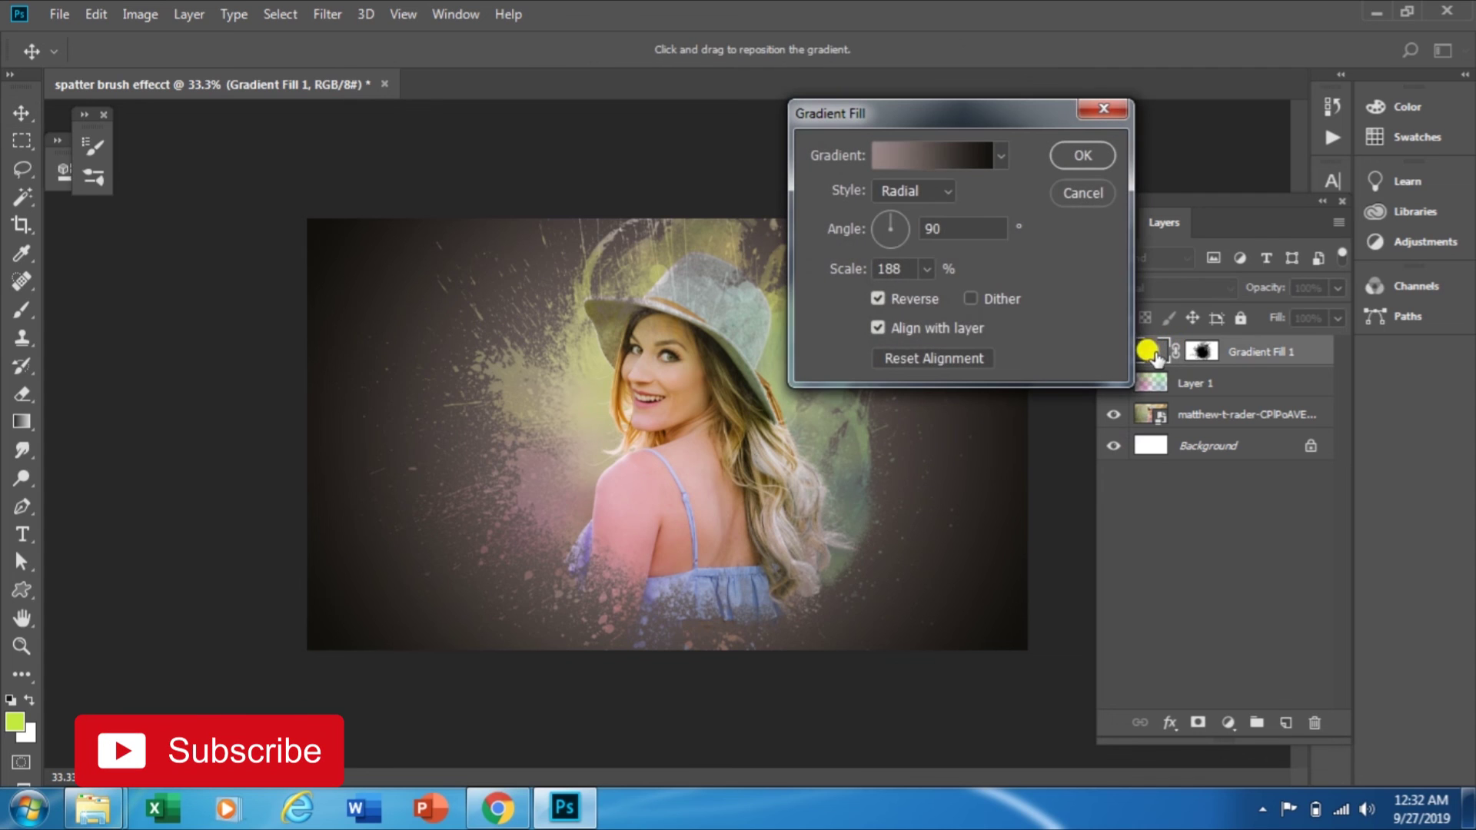
{"action": "left_click", "coordinate": [928, 157]}
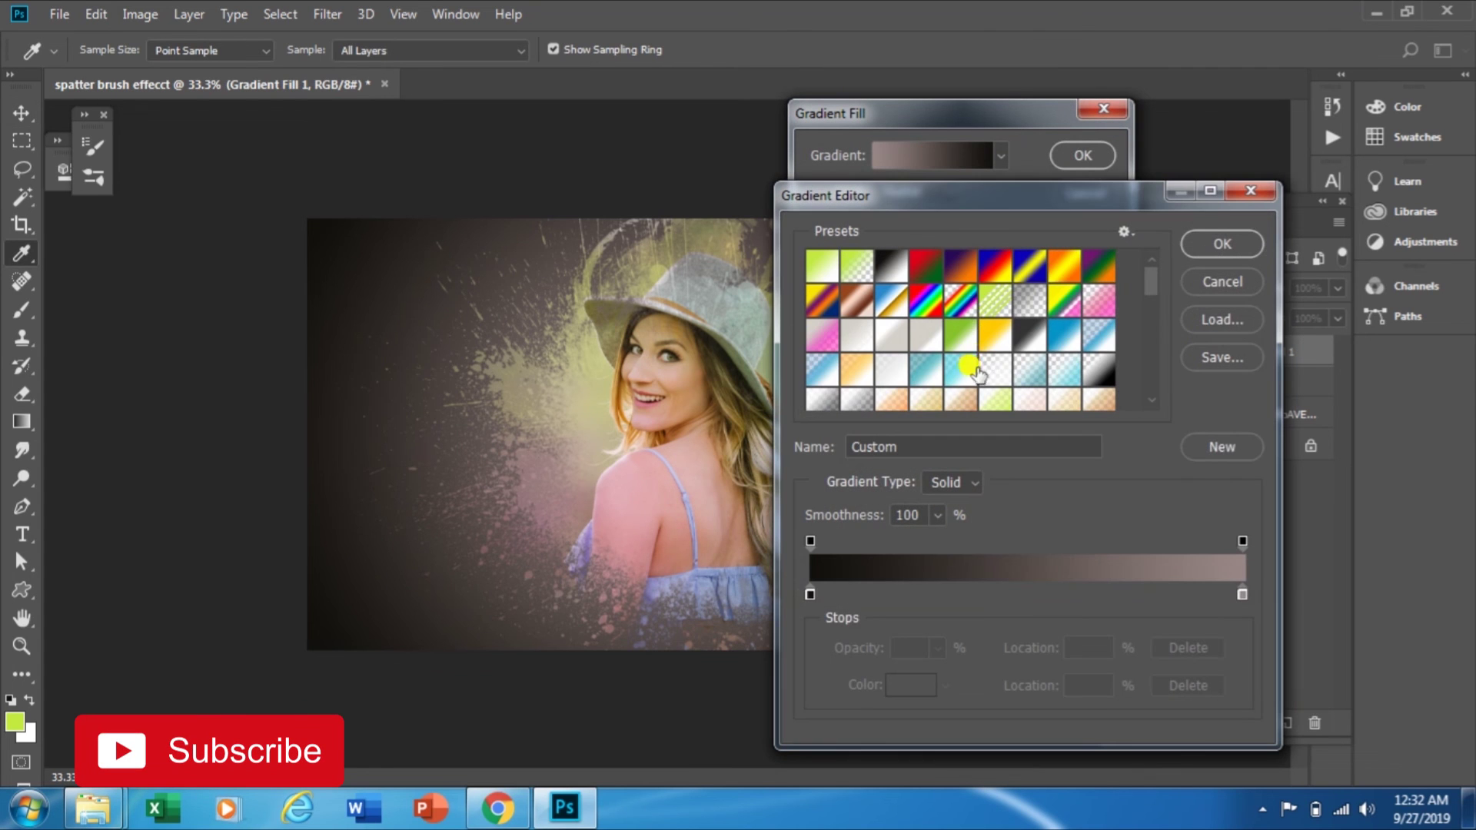
{"action": "left_click", "coordinate": [1244, 596]}
{"action": "left_click", "coordinate": [907, 685]}
Try red #ff0f0f, dark olive #454005 and yellow #f9e617 as the color of the gradient's light end stop
{"action": "left_click_drag", "start_coordinate": [1031, 366], "coordinate": [1115, 328]}
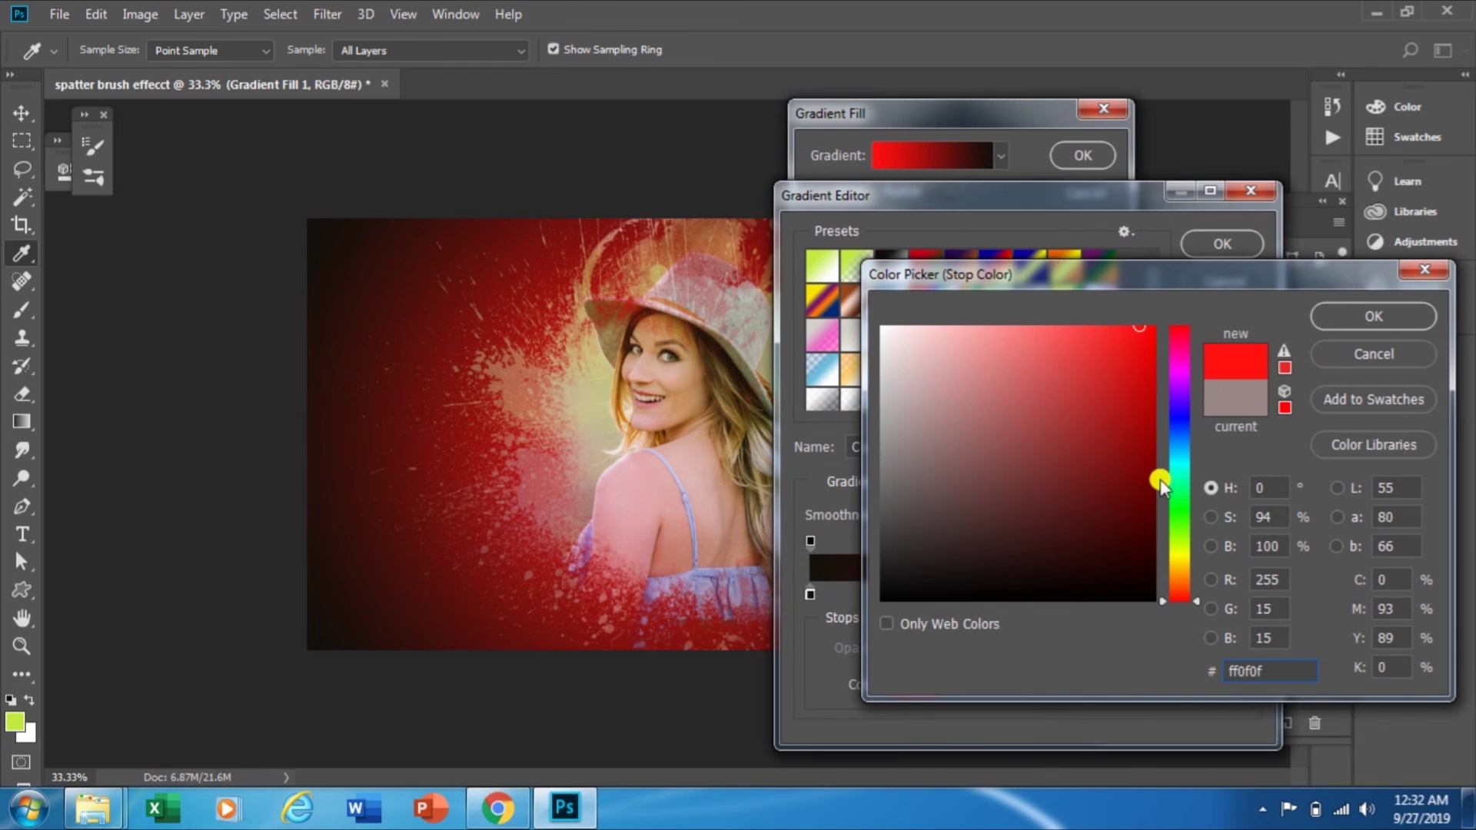
{"action": "left_click", "coordinate": [1179, 501]}
{"action": "mouse_move", "coordinate": [1116, 424]}
{"action": "left_mouse_down"}
{"action": "mouse_move", "coordinate": [1133, 487]}
{"action": "mouse_move", "coordinate": [1120, 511]}
{"action": "mouse_move", "coordinate": [1181, 559]}
{"action": "left_mouse_up"}
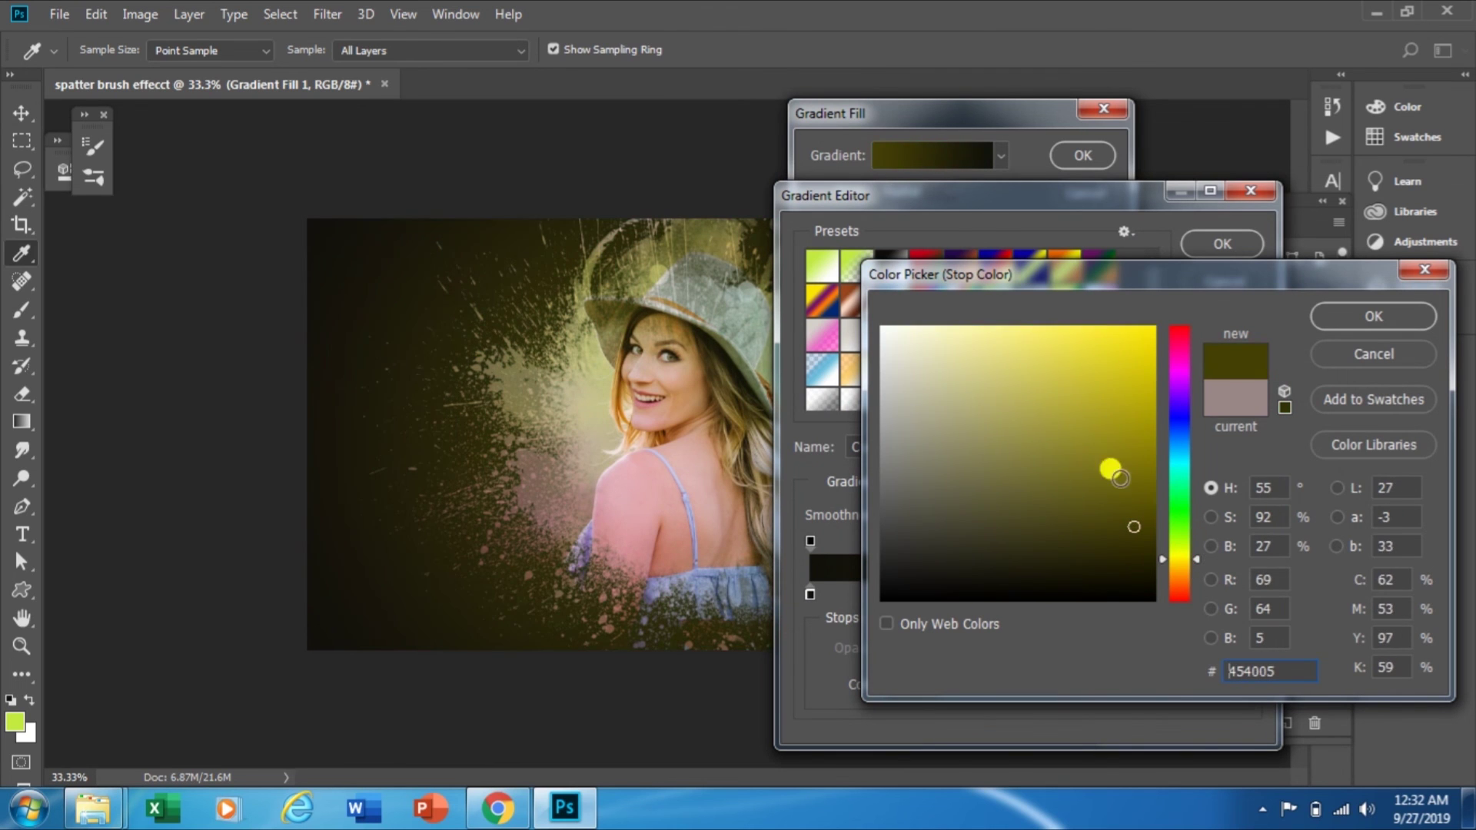
{"action": "left_click", "coordinate": [1138, 549]}
{"action": "mouse_move", "coordinate": [1110, 518]}
{"action": "left_mouse_down"}
{"action": "mouse_move", "coordinate": [1058, 425]}
{"action": "mouse_move", "coordinate": [1133, 332]}
{"action": "left_mouse_up"}
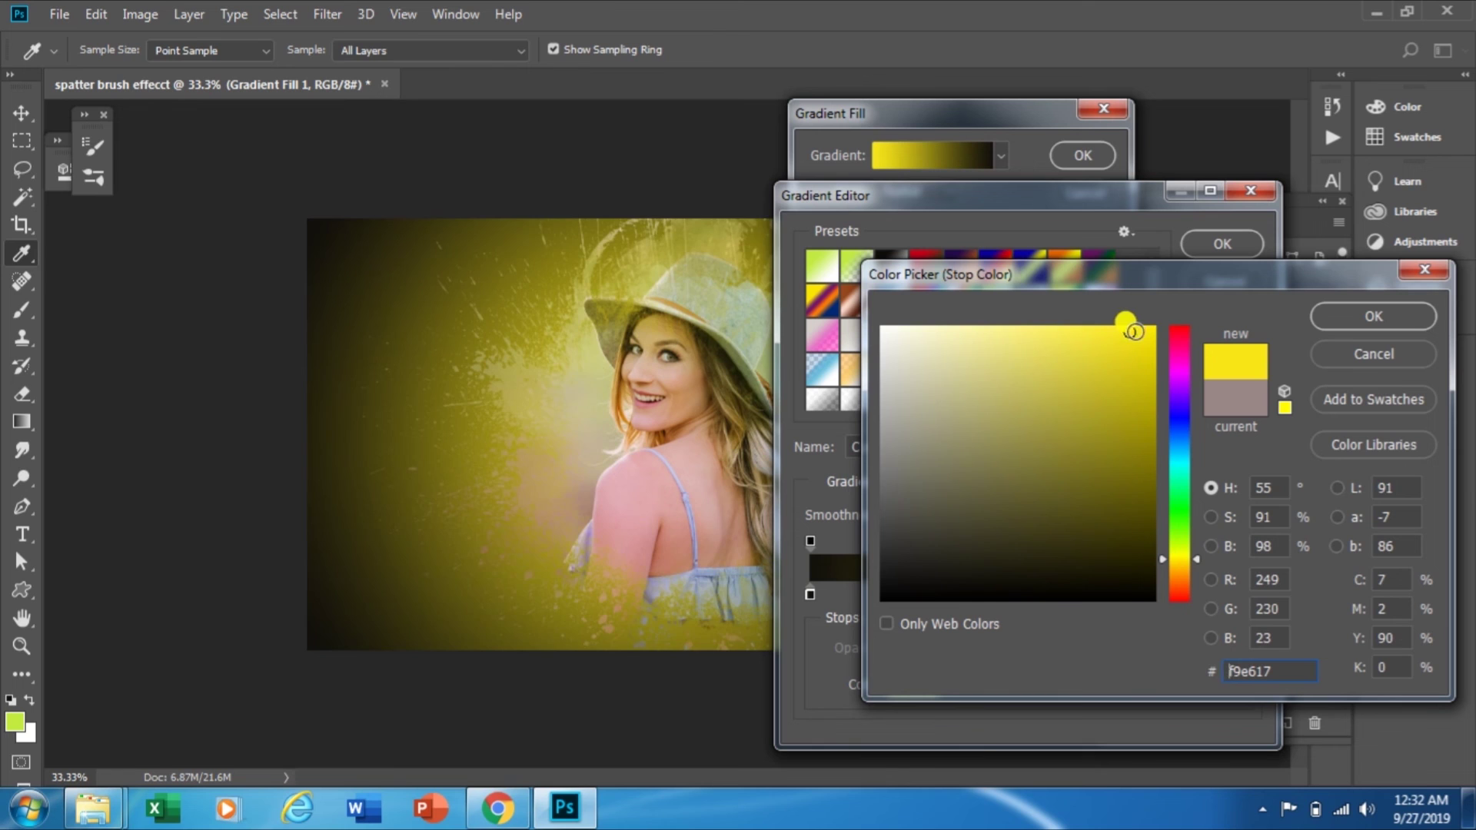
Set the gradient's light end stop to brown #895b03 and accept the edited gradient
{"action": "mouse_move", "coordinate": [1165, 460]}
{"action": "left_mouse_down"}
{"action": "mouse_move", "coordinate": [1182, 555]}
{"action": "mouse_move", "coordinate": [1138, 524]}
{"action": "mouse_move", "coordinate": [1113, 530]}
{"action": "mouse_move", "coordinate": [1122, 543]}
{"action": "mouse_move", "coordinate": [1146, 534]}
{"action": "left_mouse_up"}
{"action": "left_click", "coordinate": [1173, 570]}
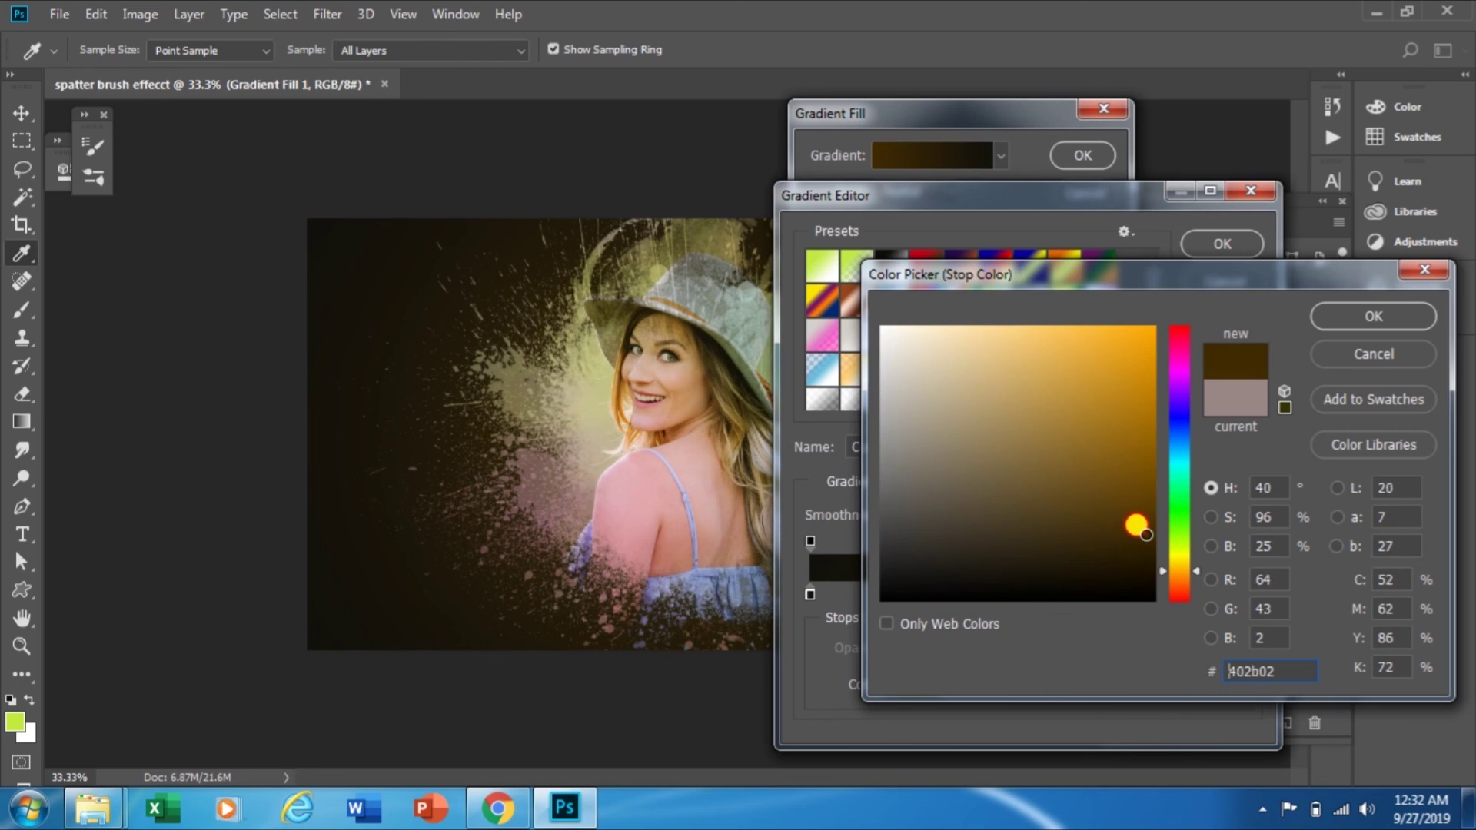
{"action": "left_click_drag", "start_coordinate": [1141, 403], "coordinate": [1150, 453]}
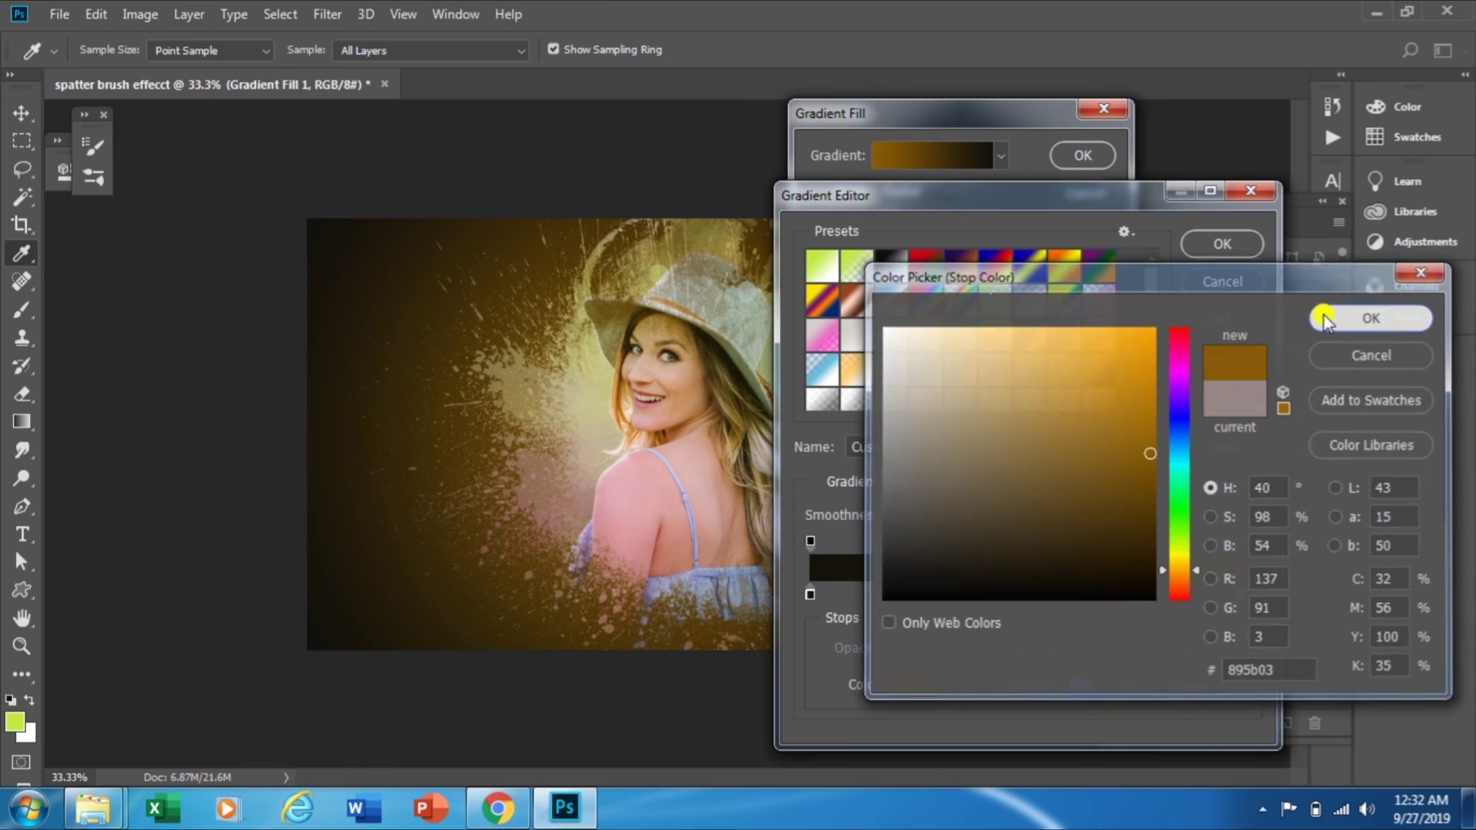
{"action": "left_click", "coordinate": [1319, 323]}
{"action": "left_click", "coordinate": [1224, 243]}
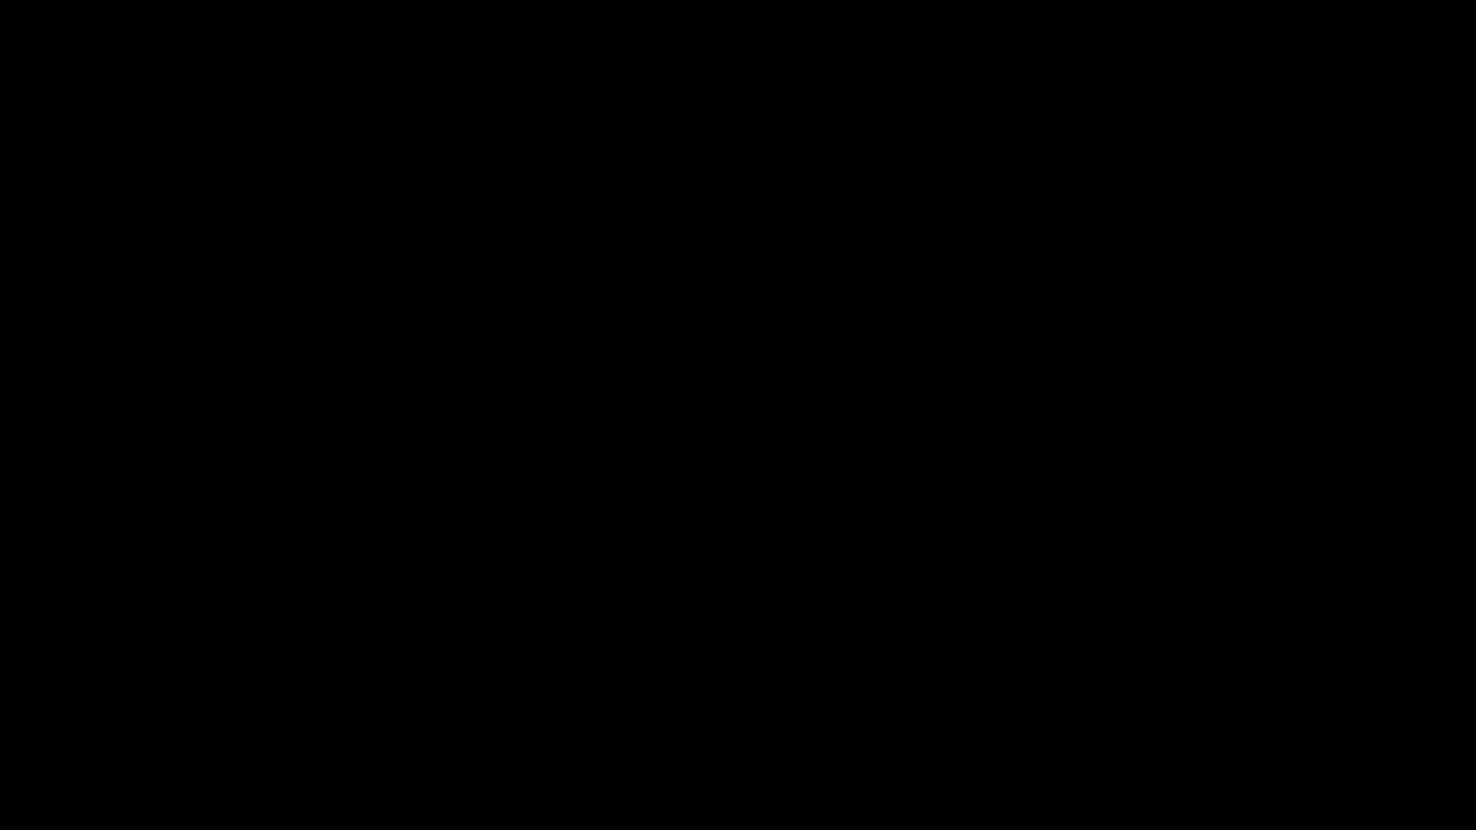